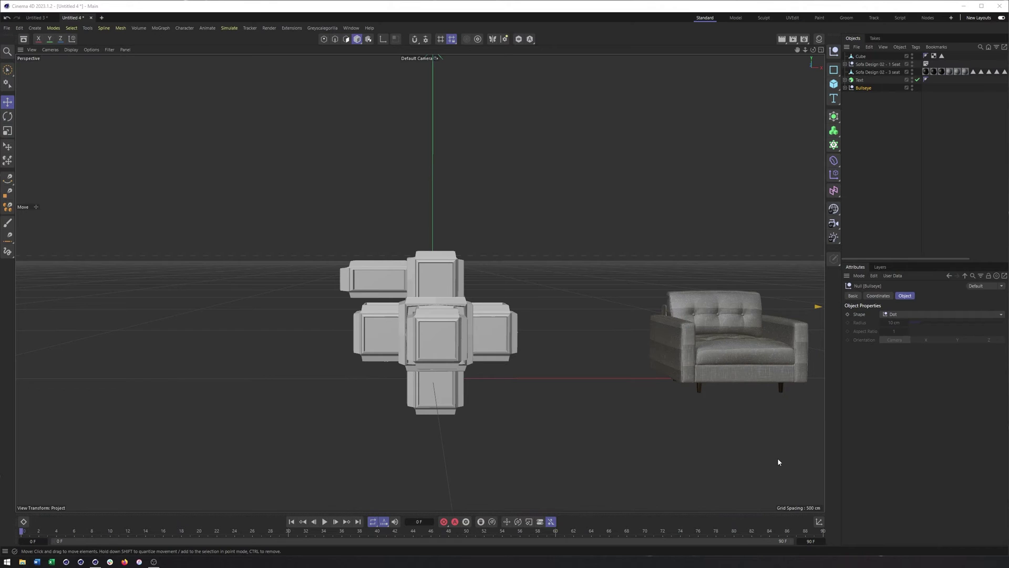
Select the cross-shaped Cube and orbit around it and the armchair from several angles.
click(459, 317)
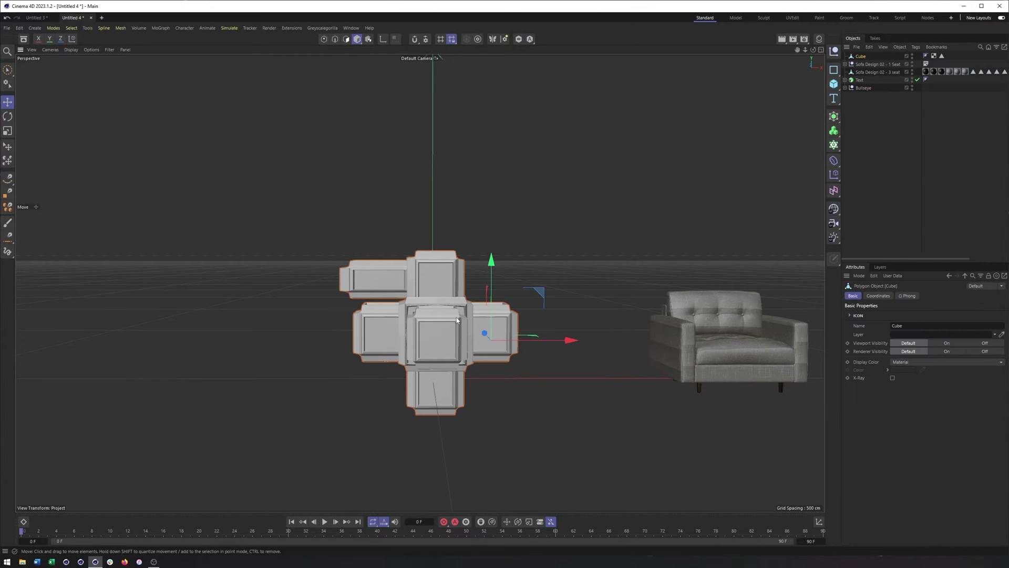
alt+middle_drag(467, 327, 487, 332)
mouse_move(487, 333)
alt+mouse_down()
mouse_move(476, 333)
mouse_move(493, 334)
alt+mouse_up()
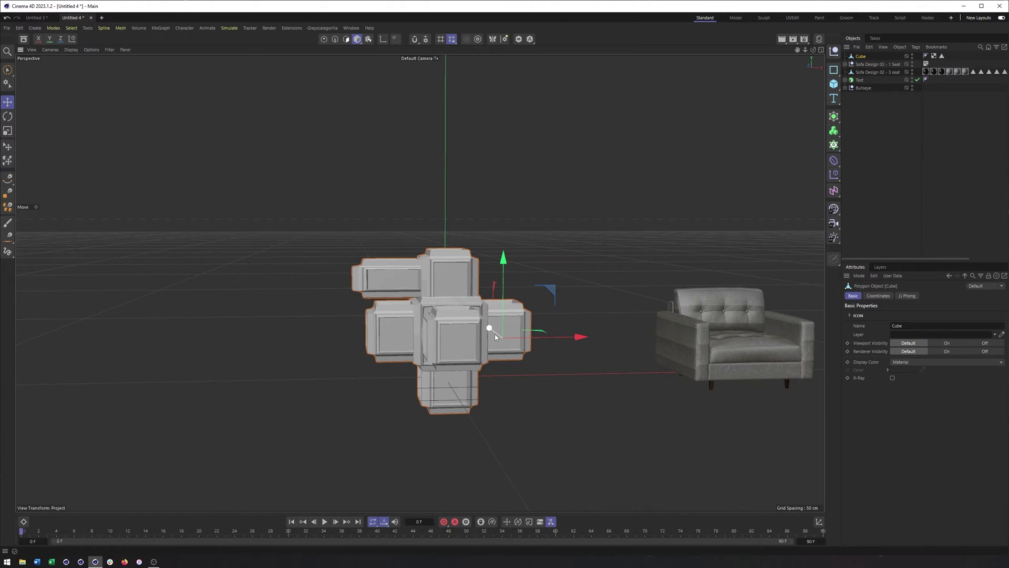
alt+drag(494, 335, 492, 315)
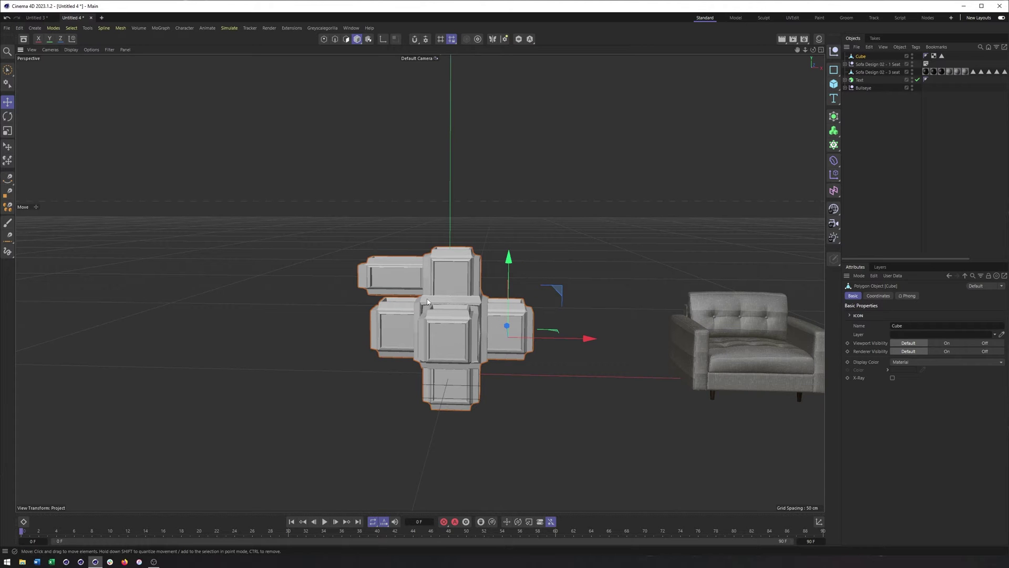
mouse_move(428, 301)
alt+mouse_down()
mouse_move(415, 306)
mouse_move(450, 311)
mouse_move(439, 317)
alt+mouse_up()
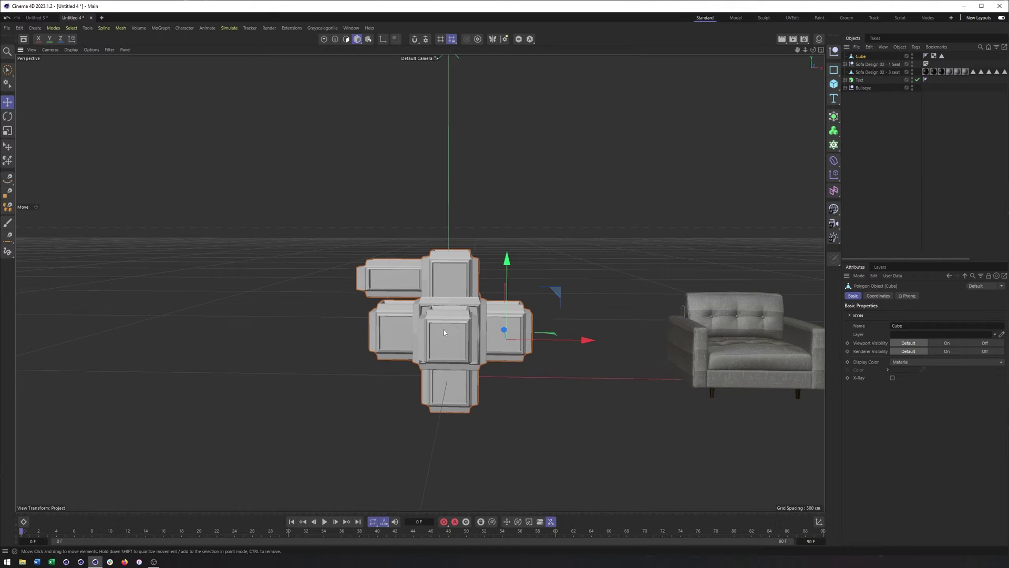
alt+drag(448, 329, 459, 321)
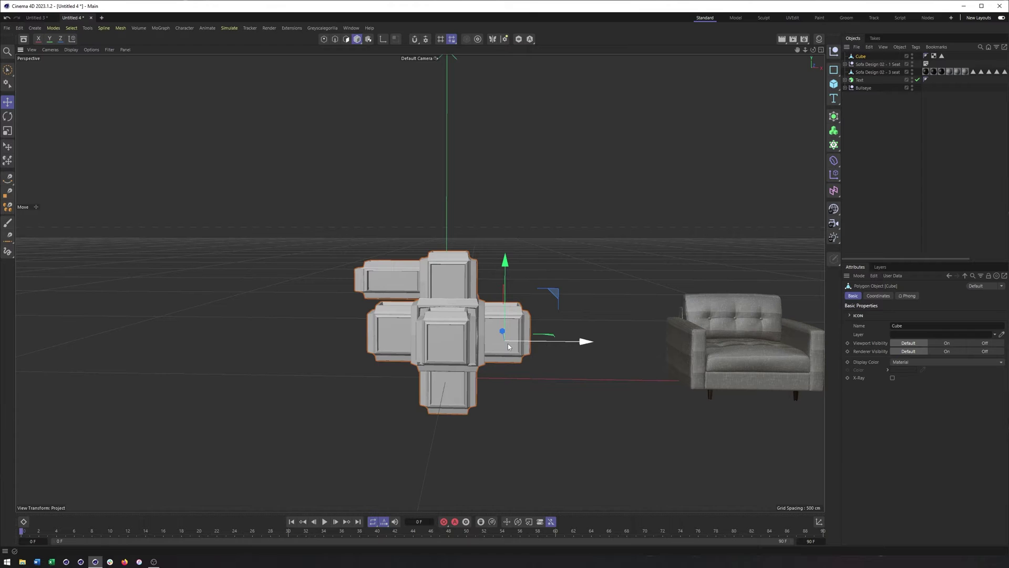
alt+middle_drag(508, 346, 510, 345)
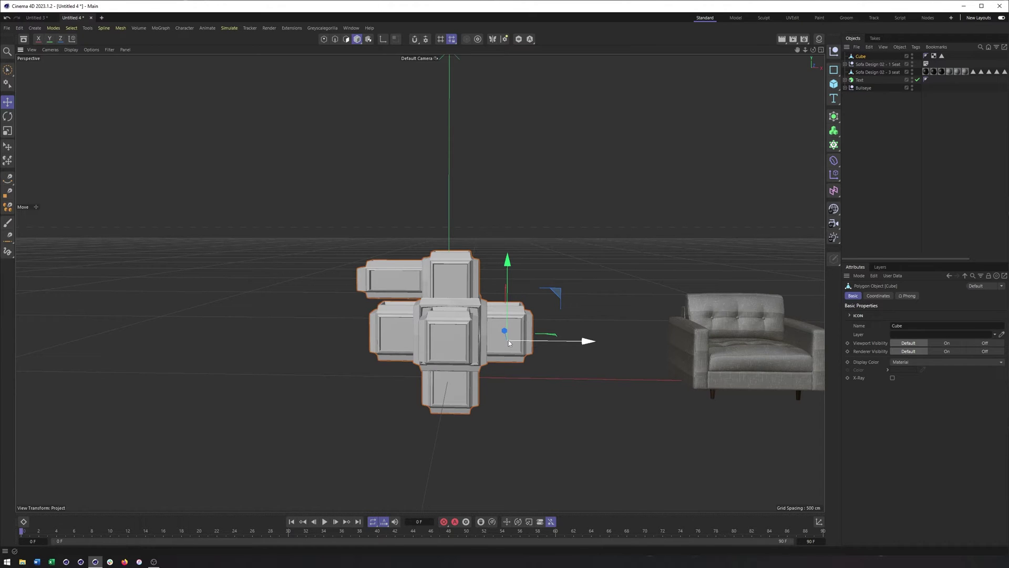
alt+middle_drag(508, 340, 510, 339)
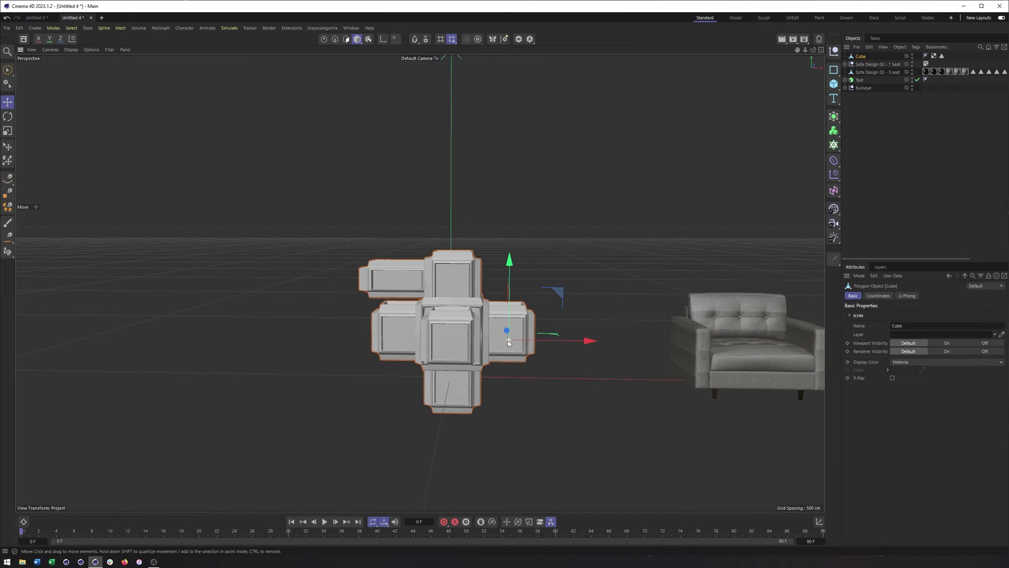
alt+drag(512, 340, 510, 340)
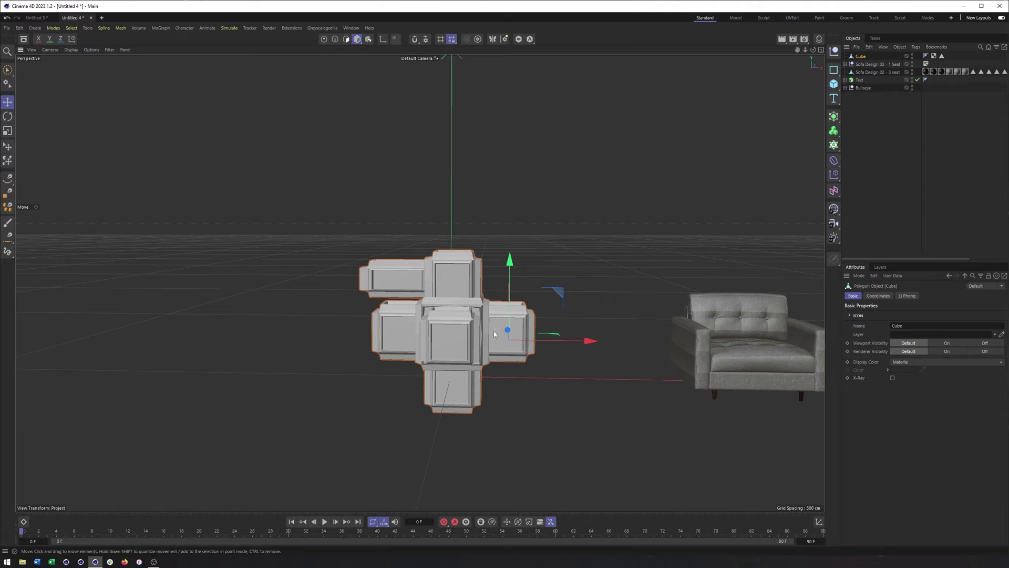
alt+middle_drag(507, 325, 513, 322)
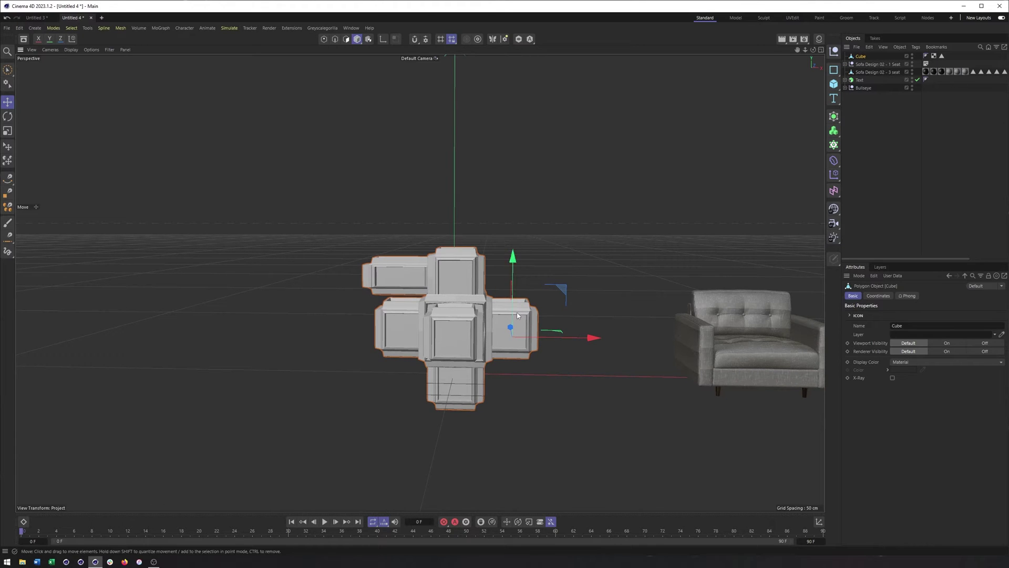
With axis modification enabled, drag the Cube's axis left toward the cross's edge.
click(386, 40)
drag(563, 295, 437, 274)
alt+middle_drag(453, 281, 505, 283)
alt+drag(469, 293, 477, 289)
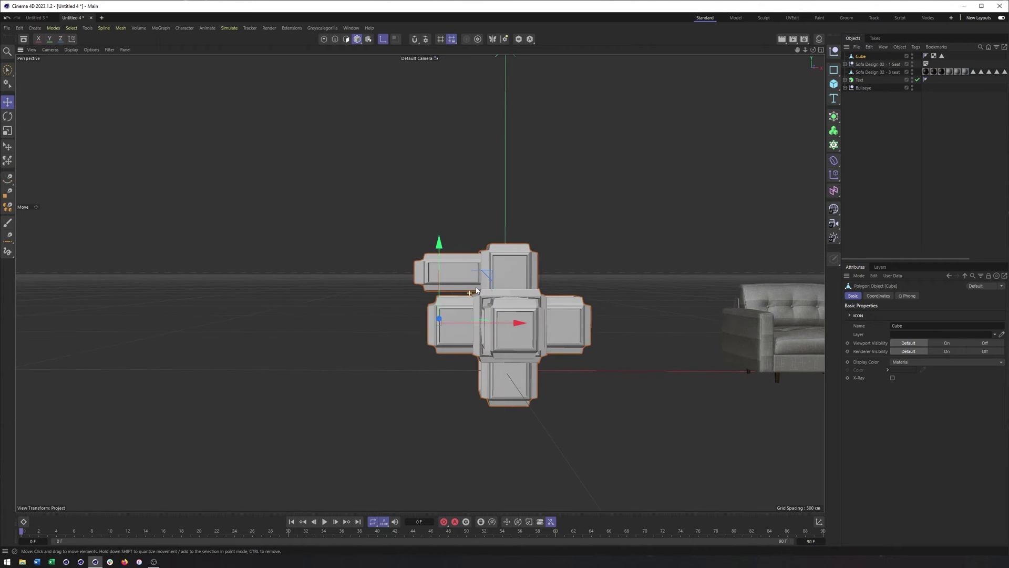
drag(476, 324, 466, 328)
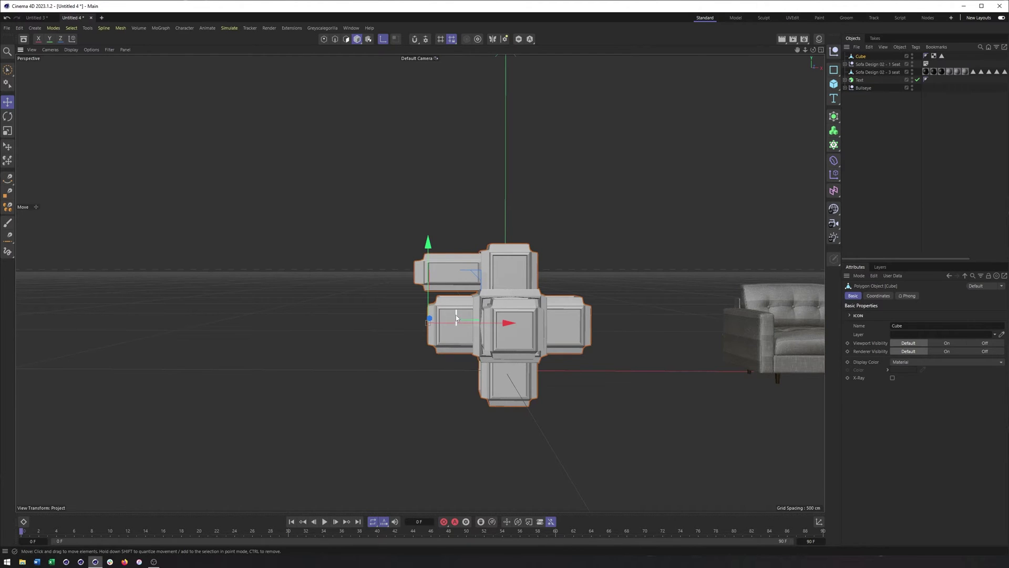
Align the axis exactly with the Cube's left edge in Front view, then exit axis mode.
key(F3)
key(F4)
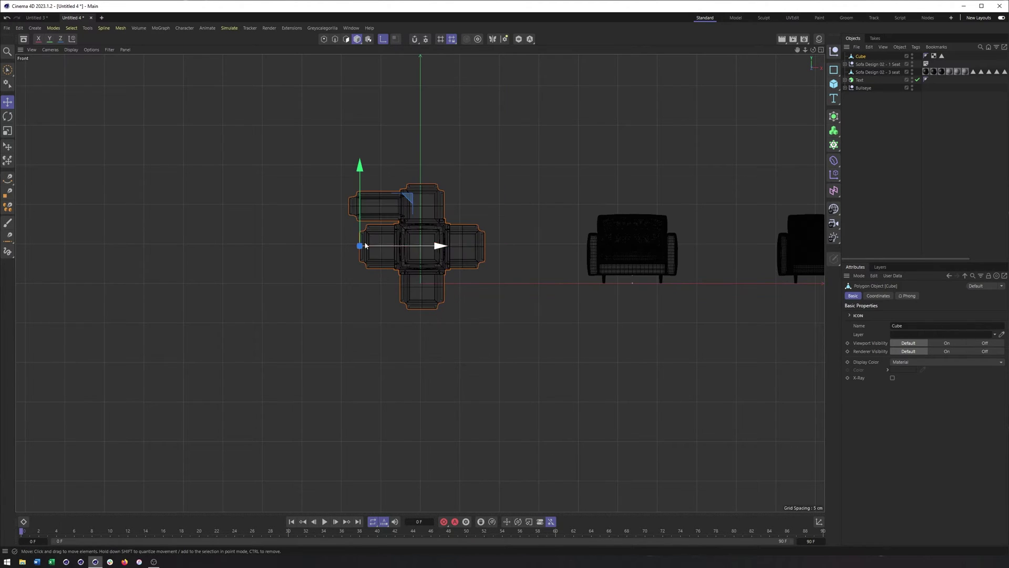
key(o)
scroll(357, 253, up, 10)
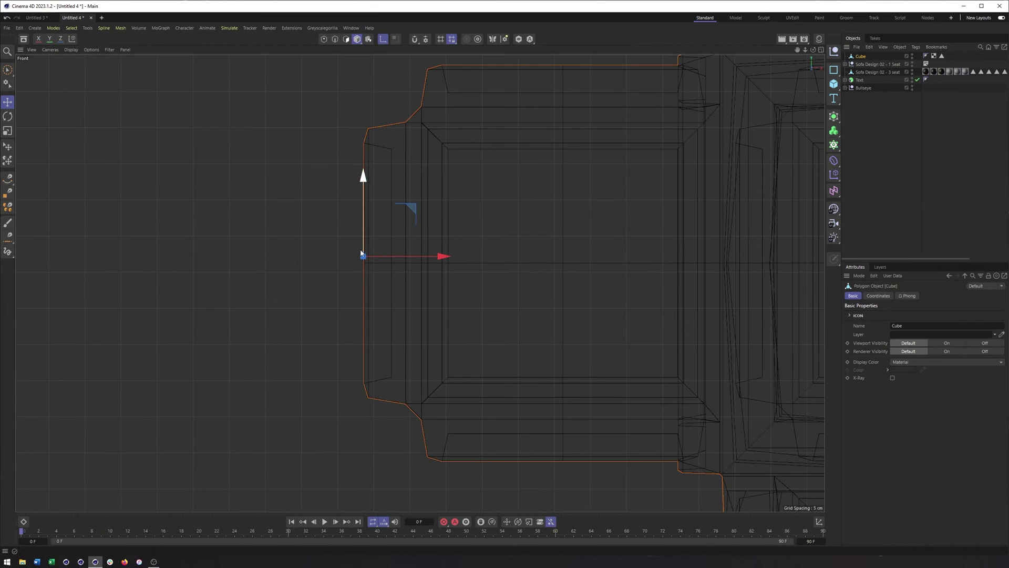
drag(396, 261, 398, 262)
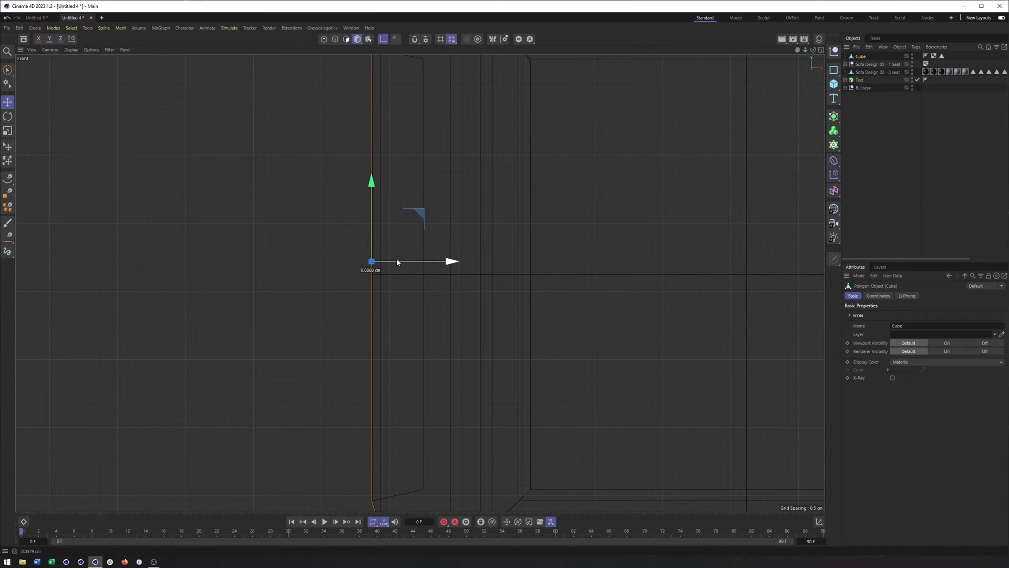
key(F1)
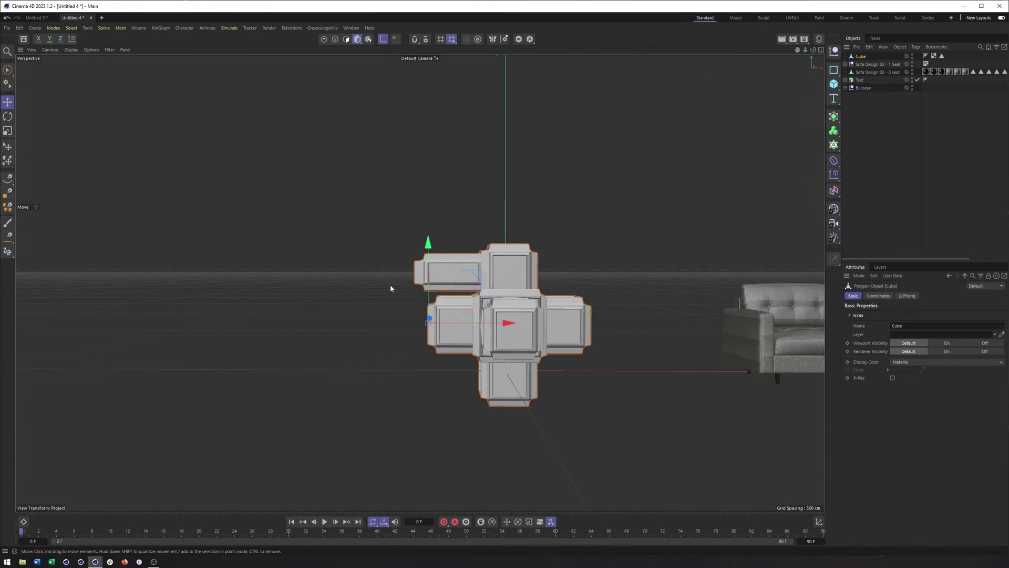
alt+drag(447, 297, 432, 312)
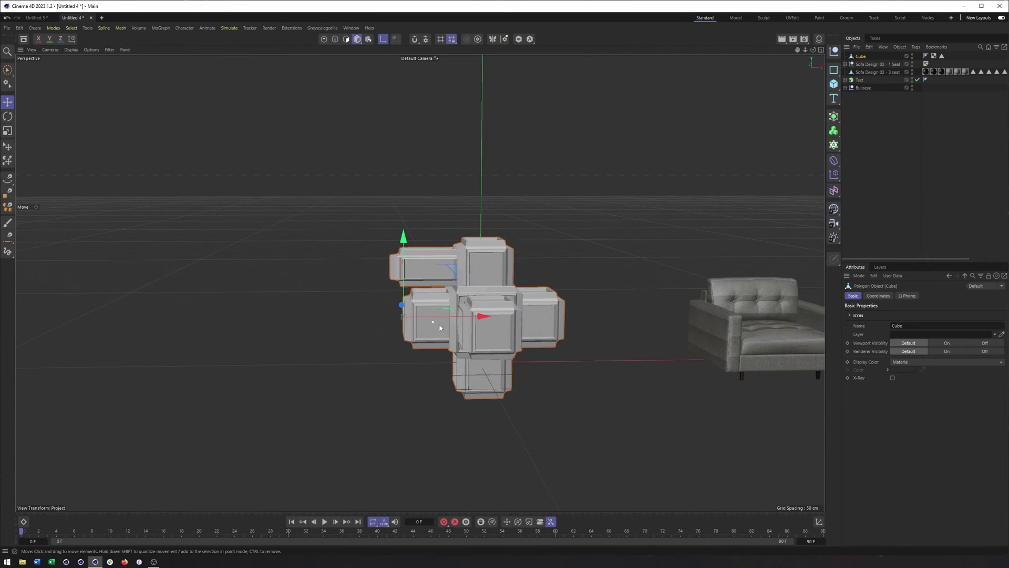
click(385, 42)
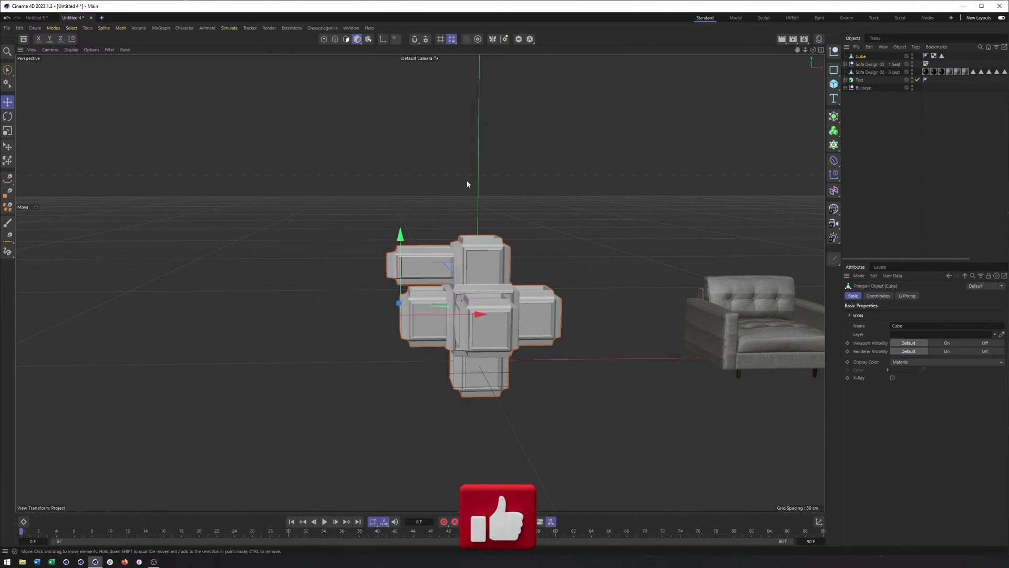
Re-enable axis mode, nudge the Cube's axis position, and turn axis mode off.
click(382, 41)
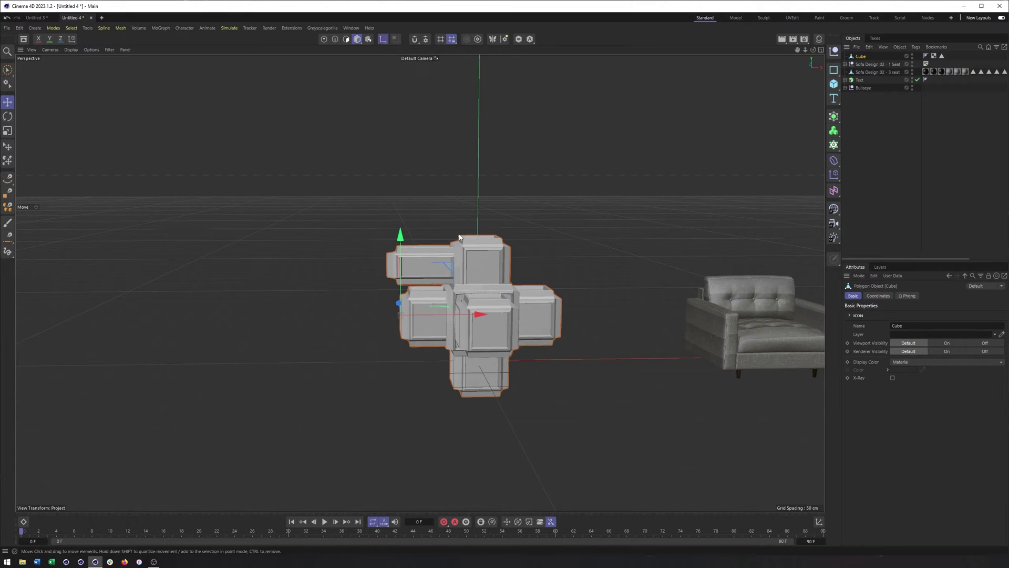
mouse_move(470, 255)
mouse_down()
mouse_move(572, 243)
mouse_move(523, 241)
mouse_move(470, 257)
mouse_up()
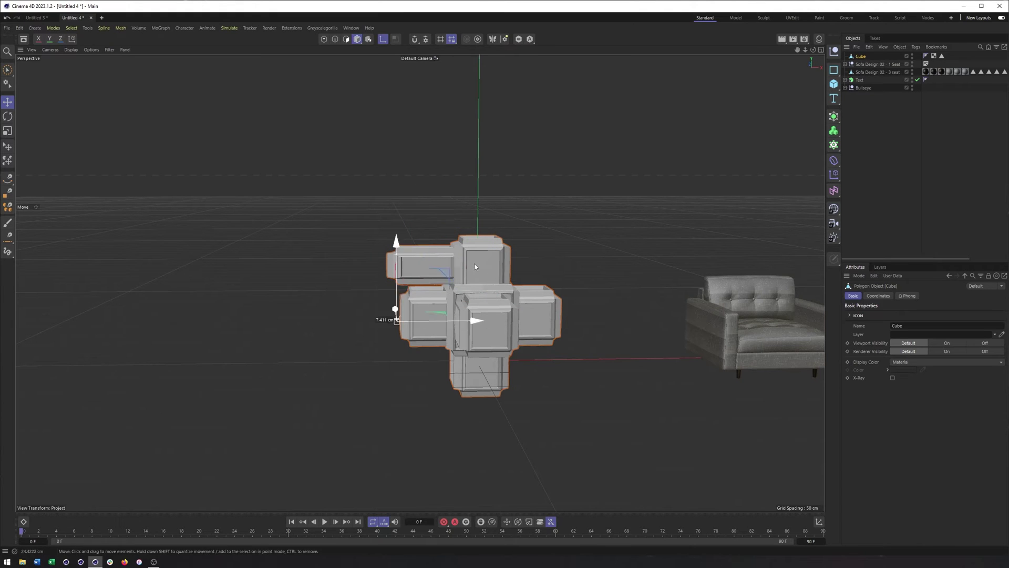
click(384, 42)
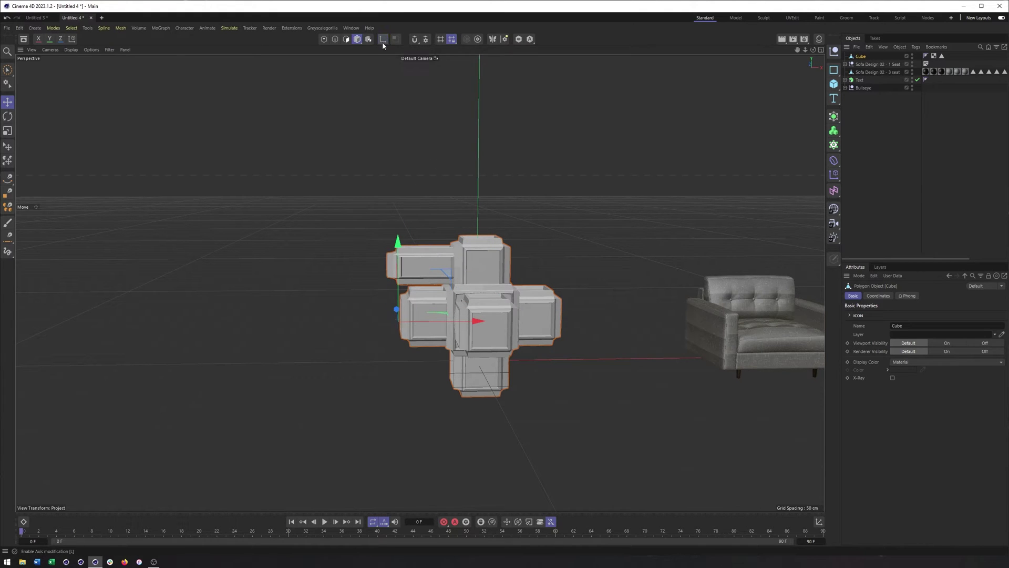
alt+drag(409, 211, 403, 212)
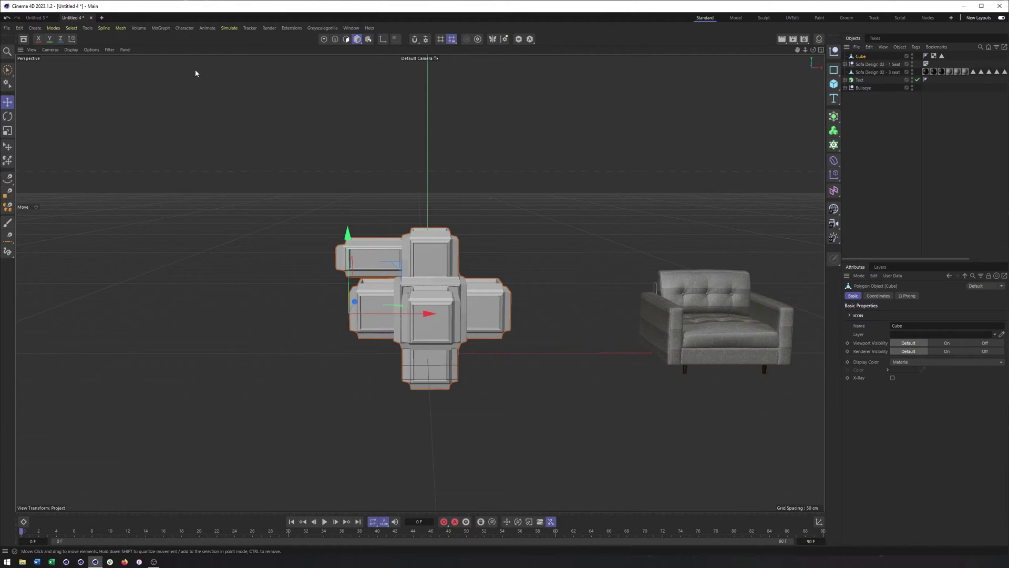
Tear off the Tools > Axis submenu as a floating palette over the upper-left viewport.
click(87, 28)
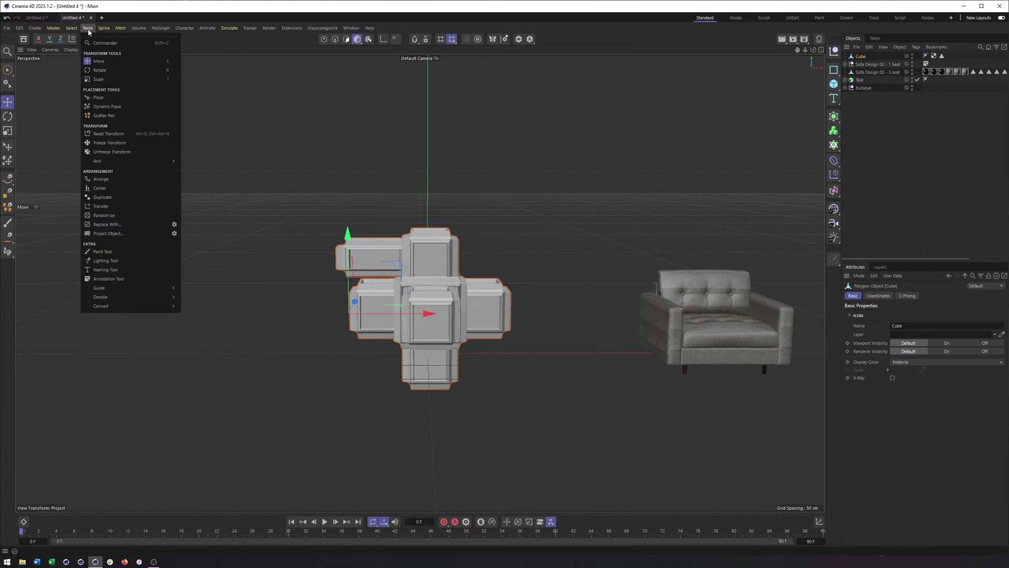
mouse_move(136, 161)
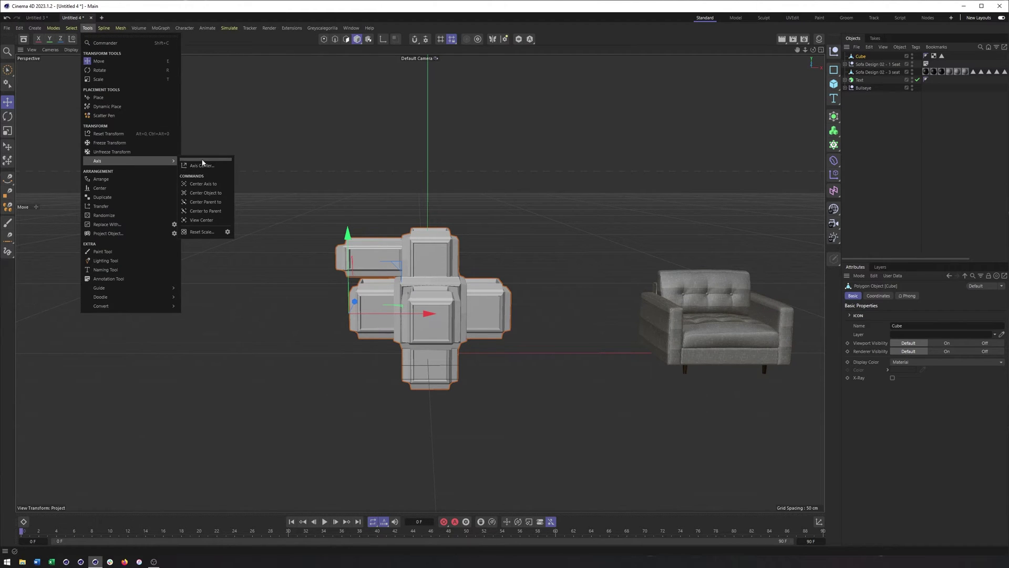
click(202, 159)
drag(199, 146, 216, 95)
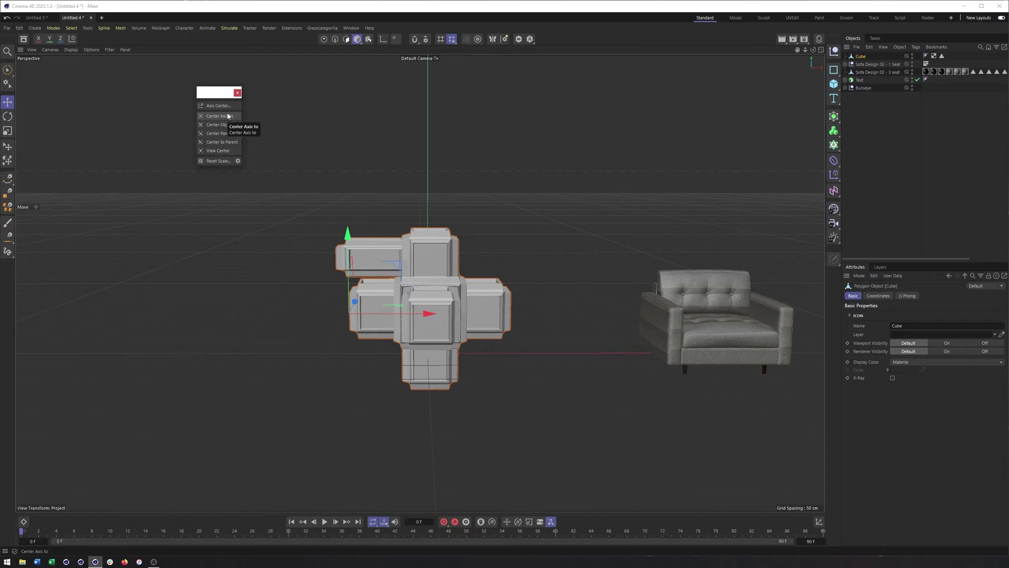
Recenter the Cube's axis on the object with Center Axis to from the palette.
alt+middle_drag(338, 210, 366, 210)
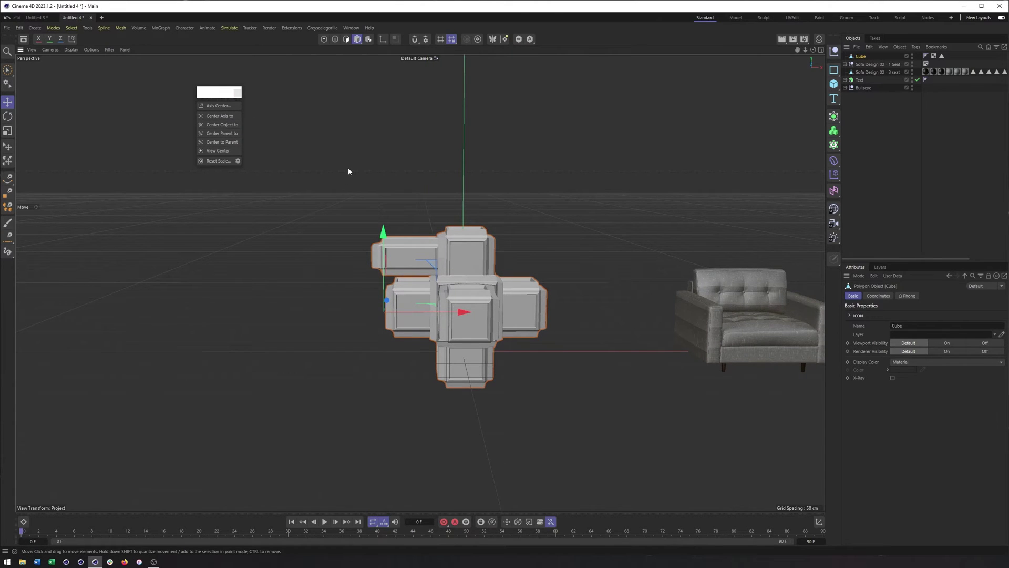
click(230, 116)
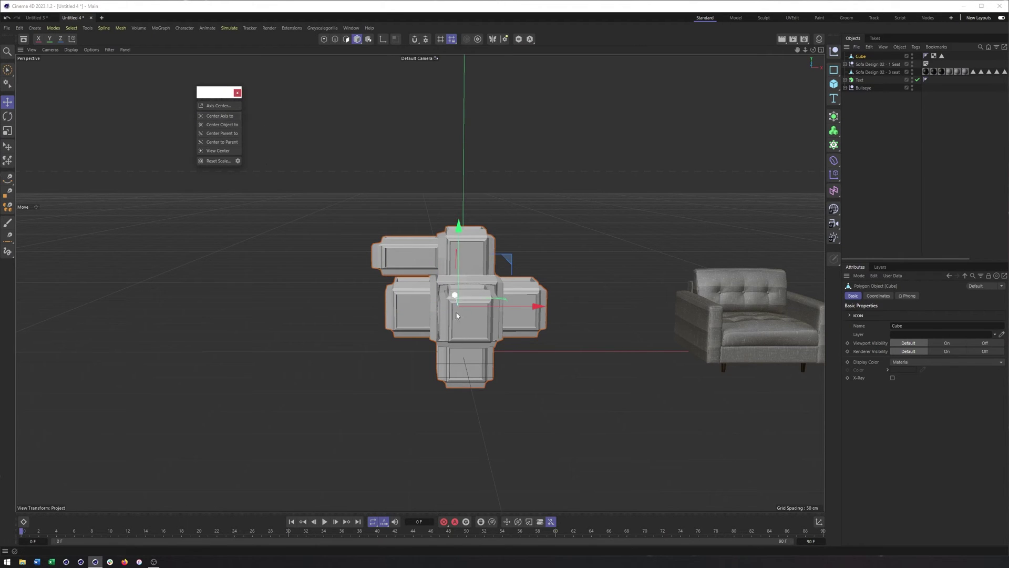
alt+middle_drag(475, 285, 446, 271)
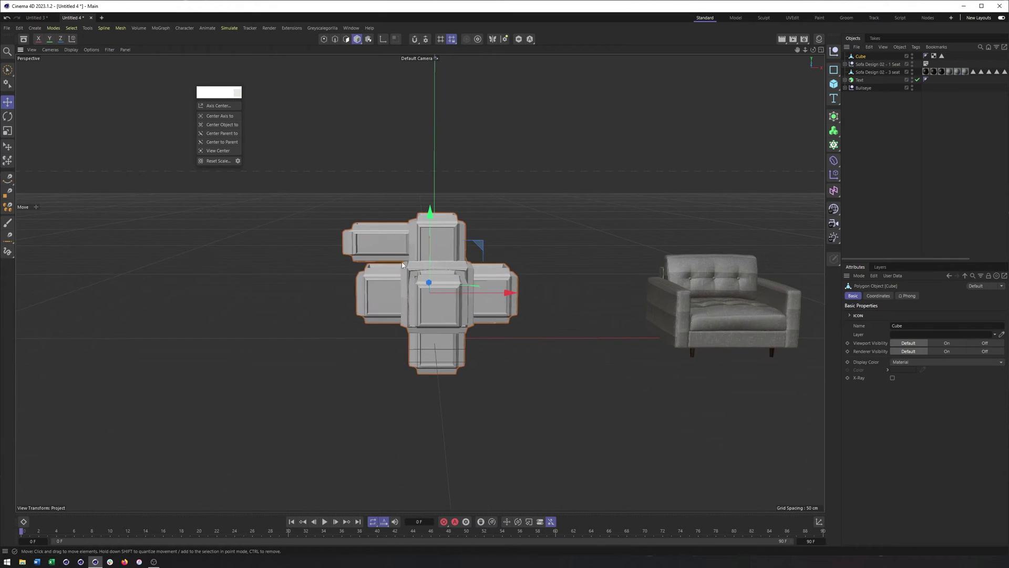
alt+drag(392, 260, 407, 269)
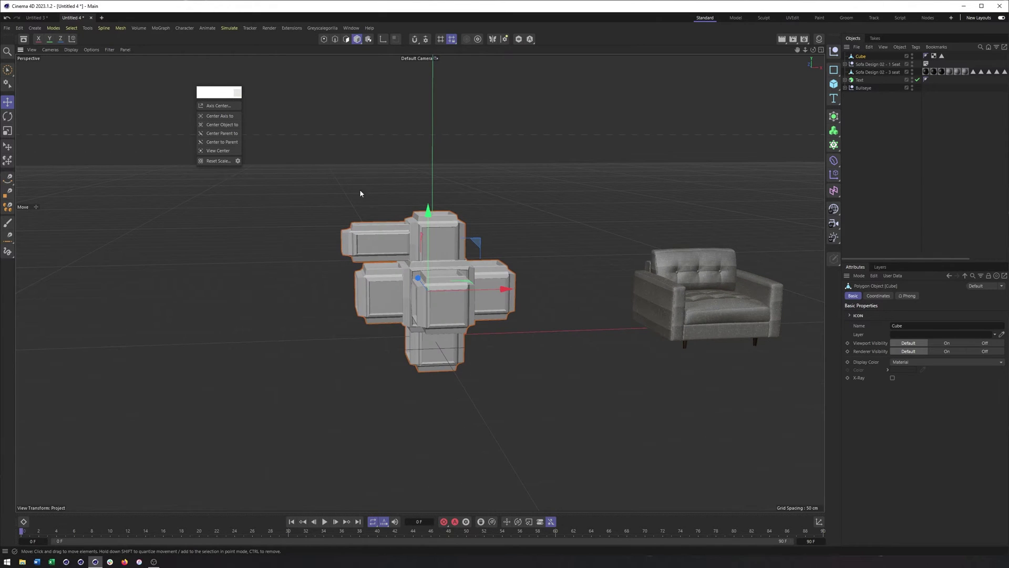
Open the Axis Center options and check Auto Update for live viewport preview.
click(225, 106)
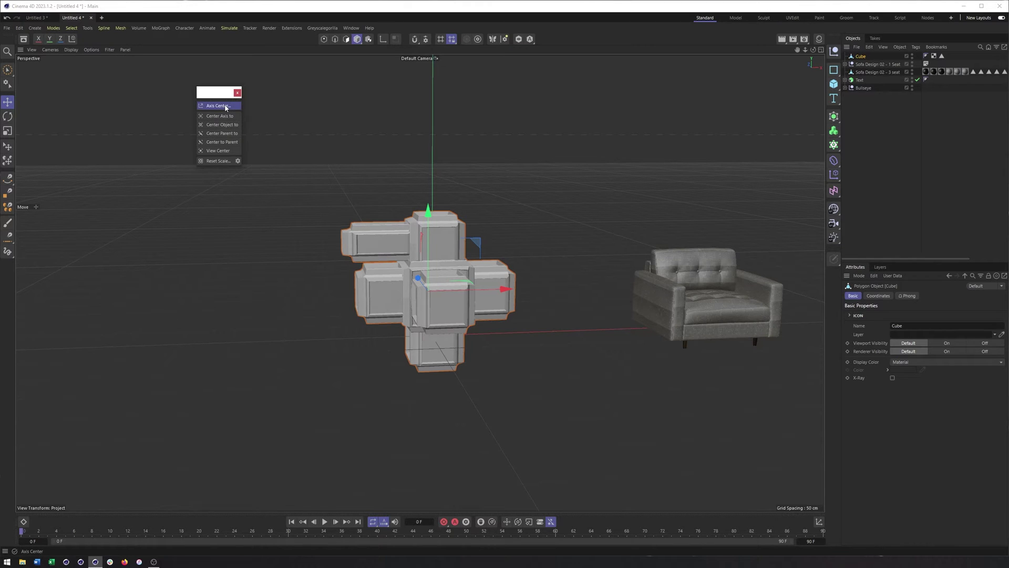
drag(257, 101, 278, 94)
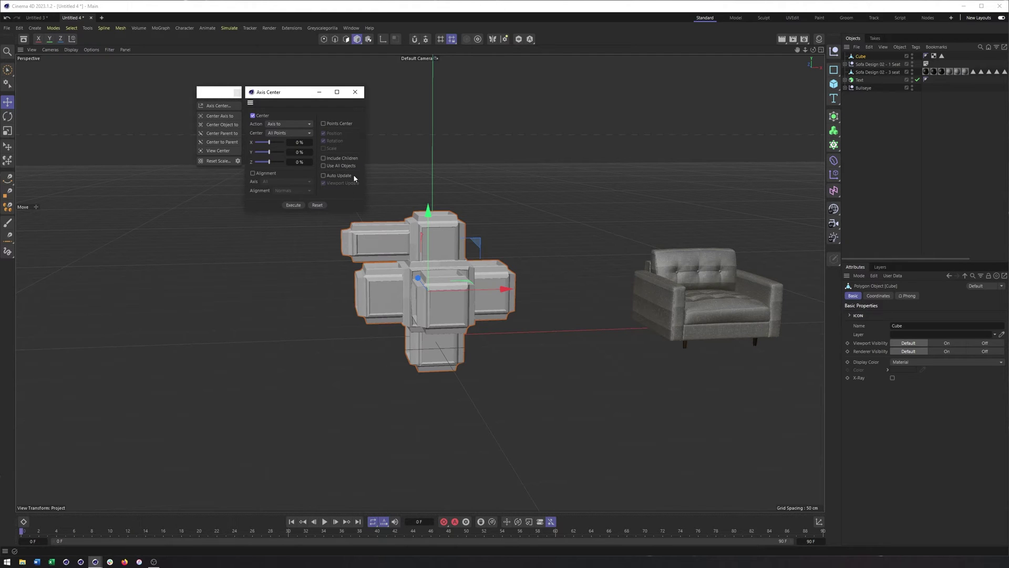
alt+middle_drag(394, 211, 430, 217)
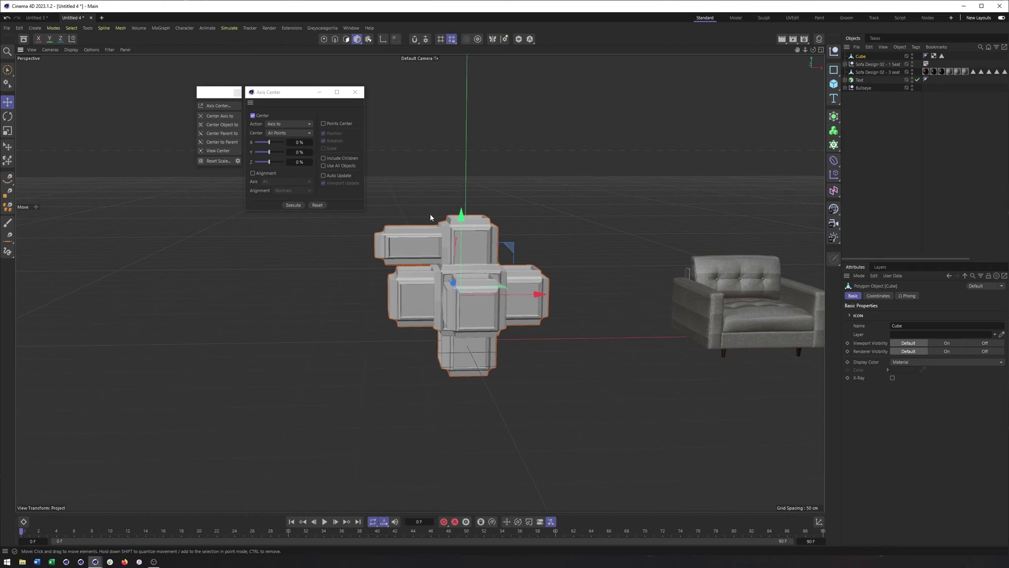
click(348, 176)
alt+drag(445, 275, 437, 265)
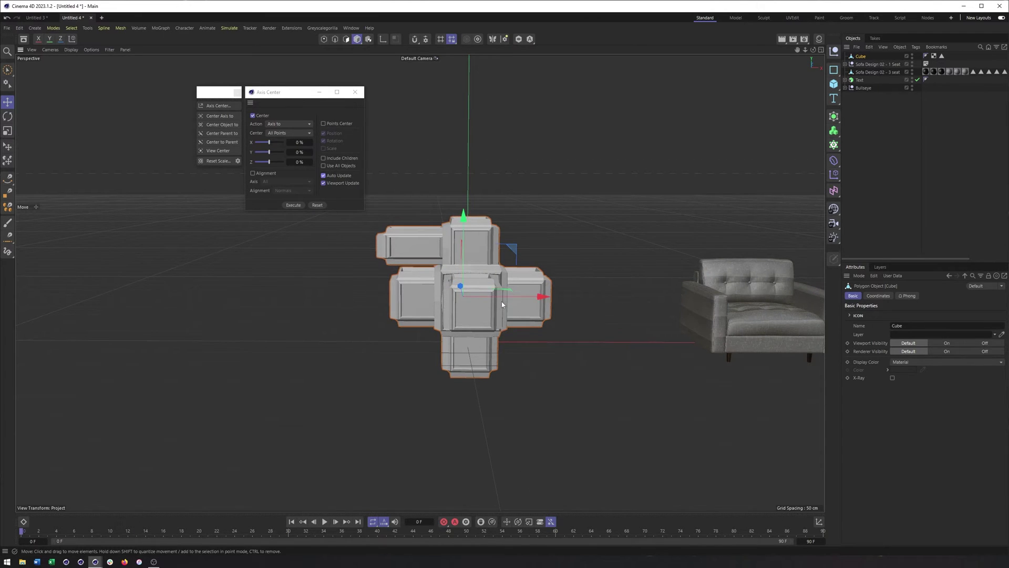
alt+drag(501, 303, 482, 284)
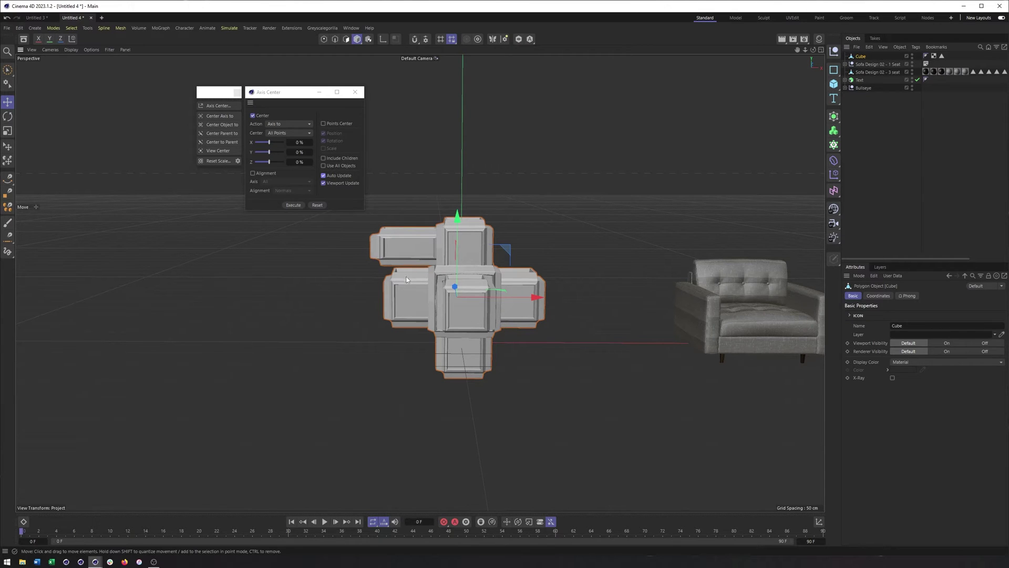
alt+drag(411, 275, 409, 273)
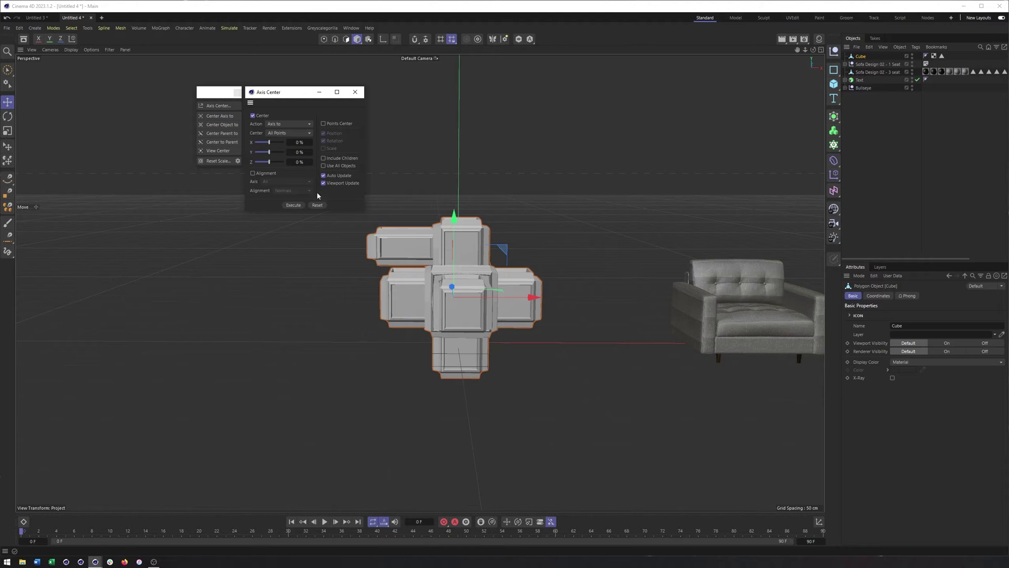
Drag Axis Center X to 100%, then to -100%, placing the axis on the Cube's left side.
mouse_move(503, 278)
alt+mouse_down()
mouse_move(549, 278)
mouse_move(496, 279)
alt+mouse_up()
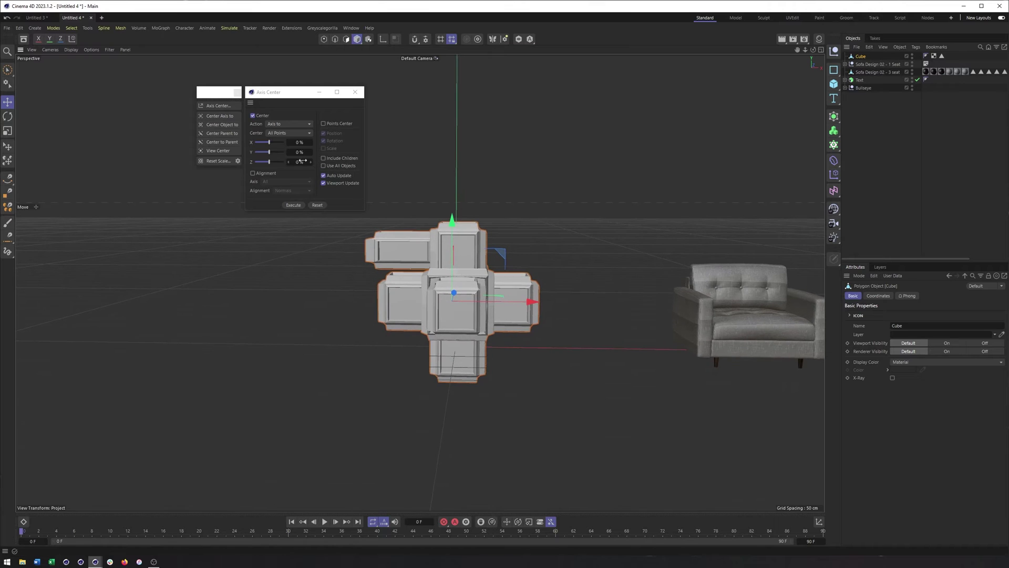
drag(269, 142, 288, 144)
alt+drag(469, 281, 468, 267)
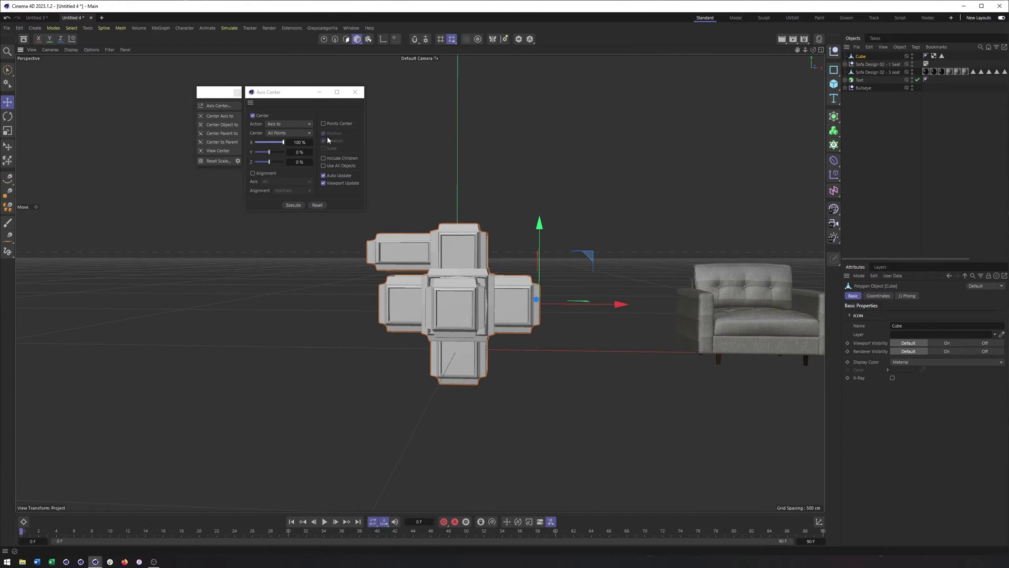
drag(283, 142, 255, 143)
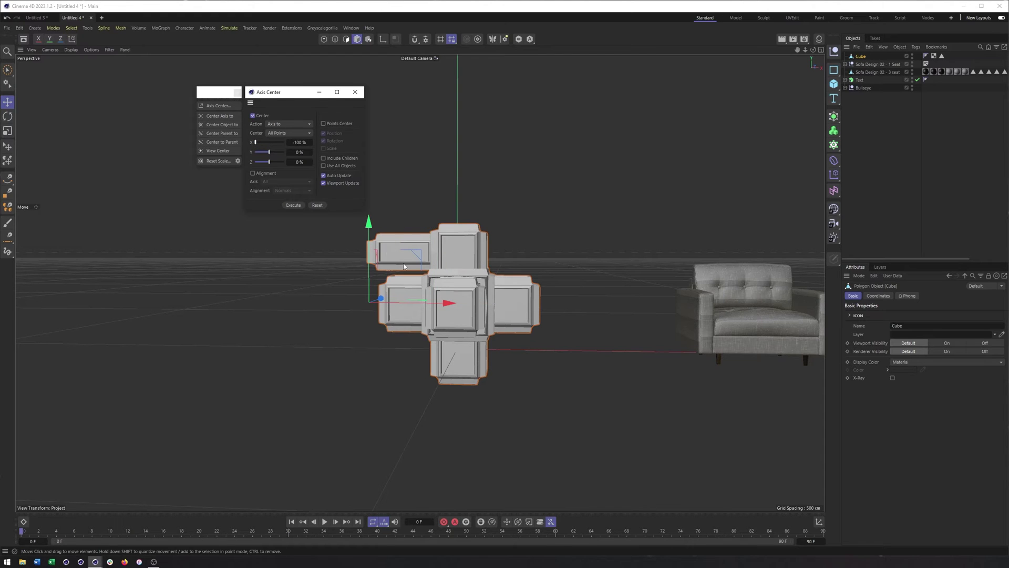
alt+drag(404, 266, 416, 261)
alt+middle_drag(416, 262, 454, 280)
alt+right_drag(421, 287, 435, 288)
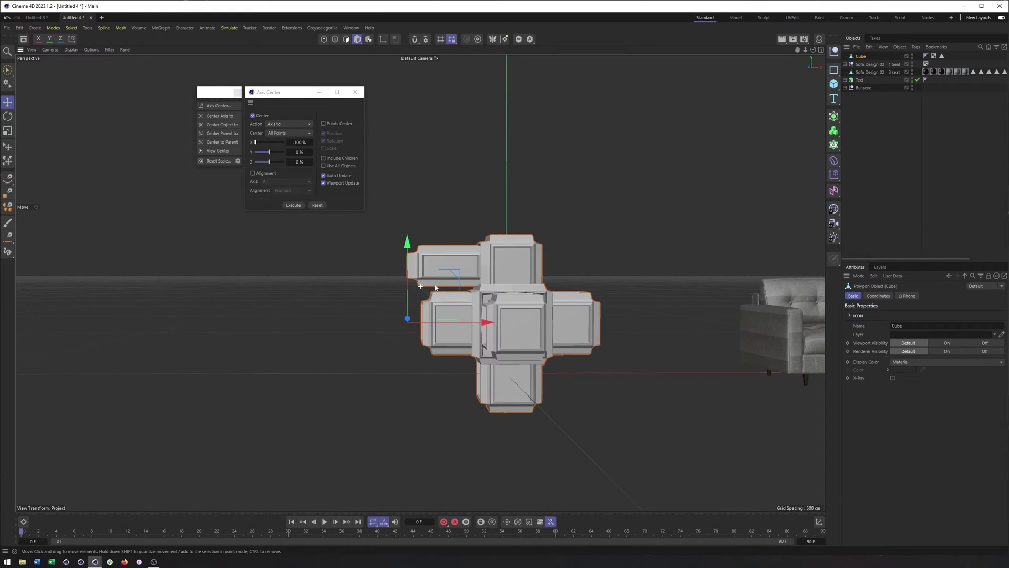
alt+drag(436, 288, 424, 289)
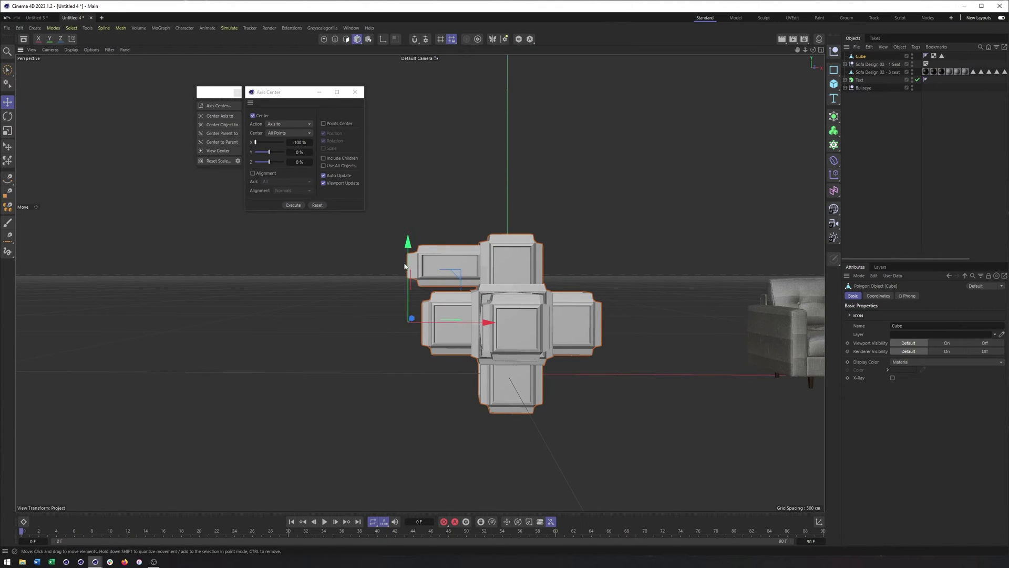
alt+drag(403, 263, 406, 264)
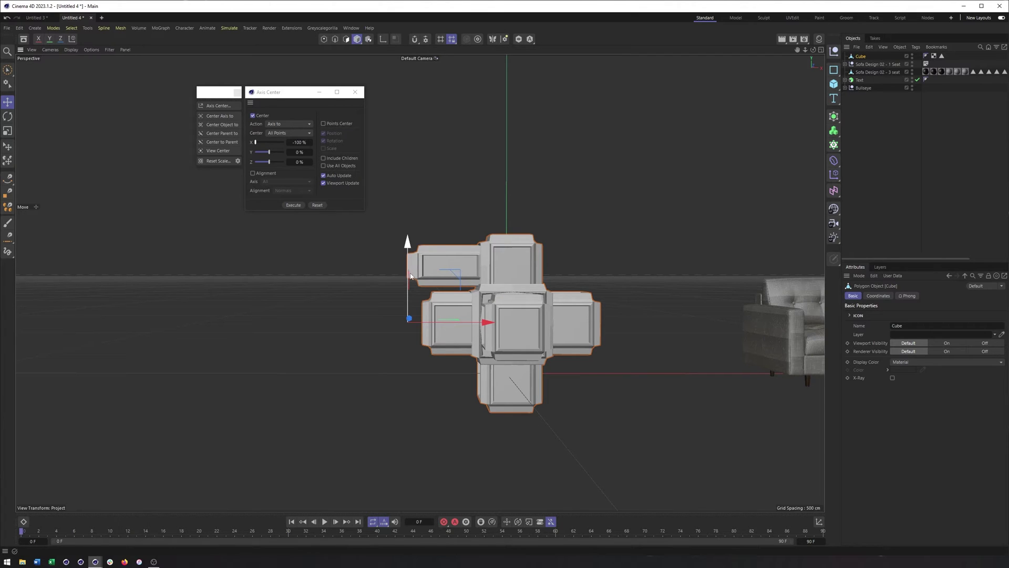
alt+drag(461, 286, 462, 286)
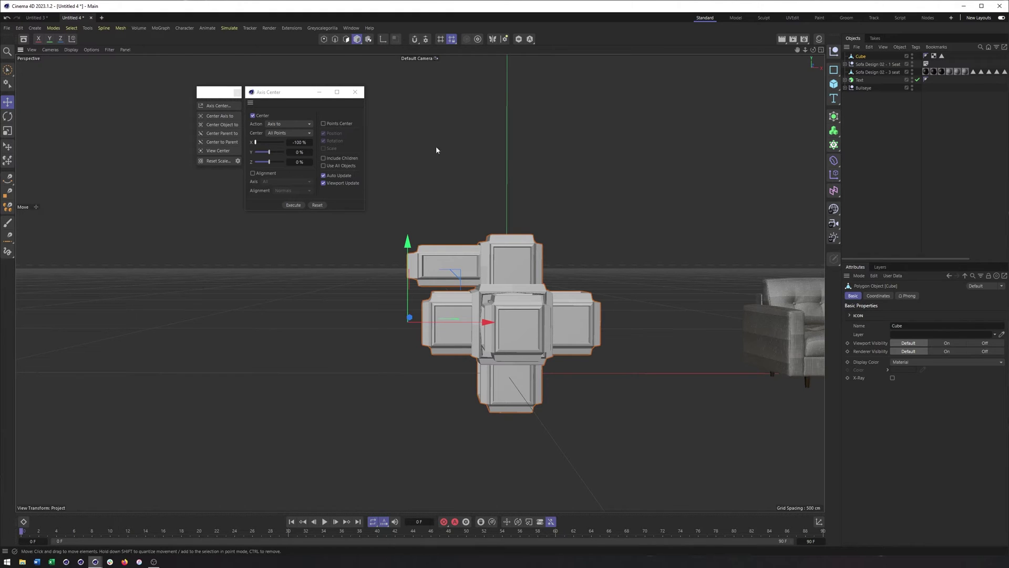
Drag Axis Center Y to 100%, then to -100%, moving the axis to the lower-left corner.
click(357, 40)
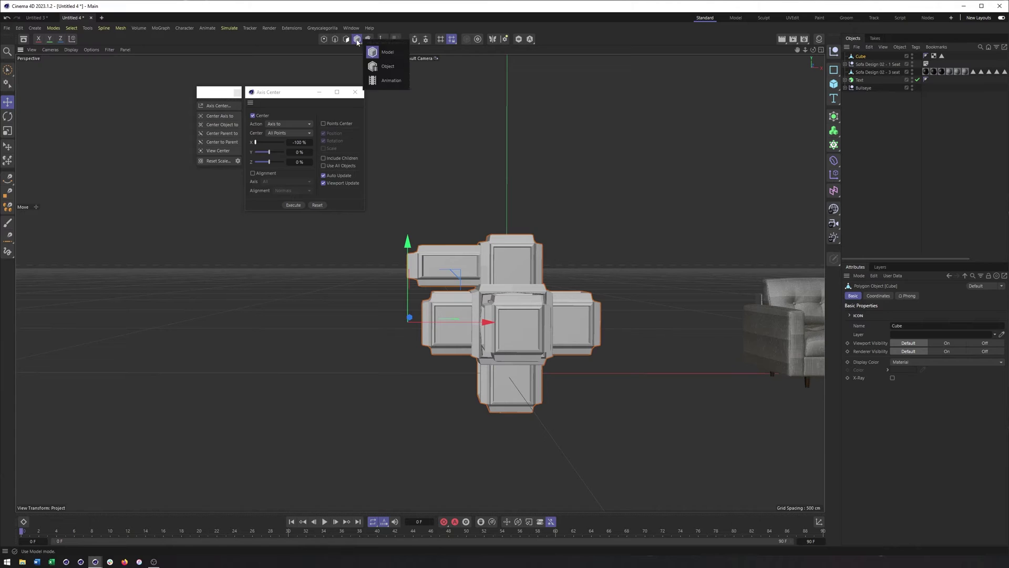
click(315, 92)
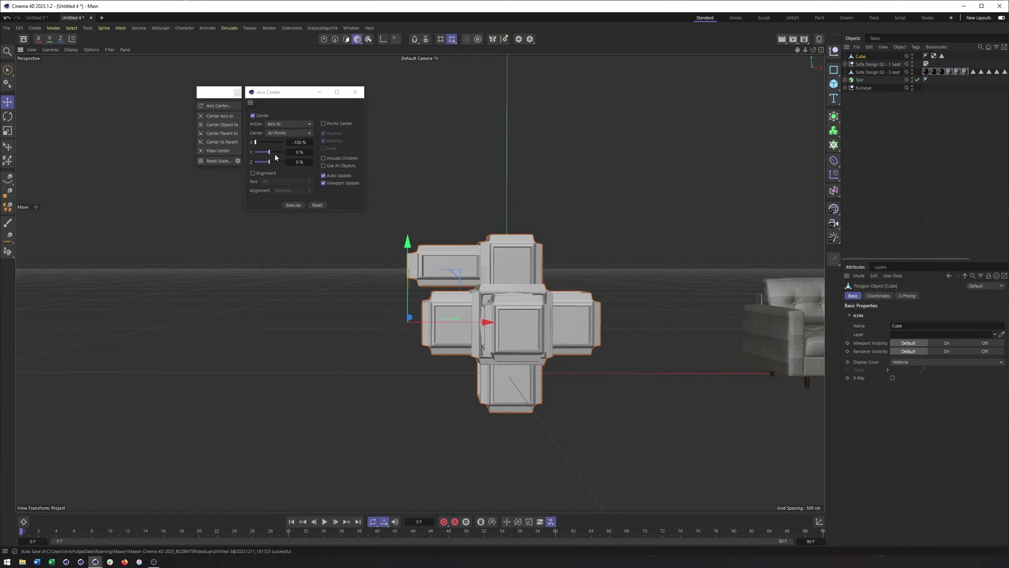
drag(270, 152, 306, 155)
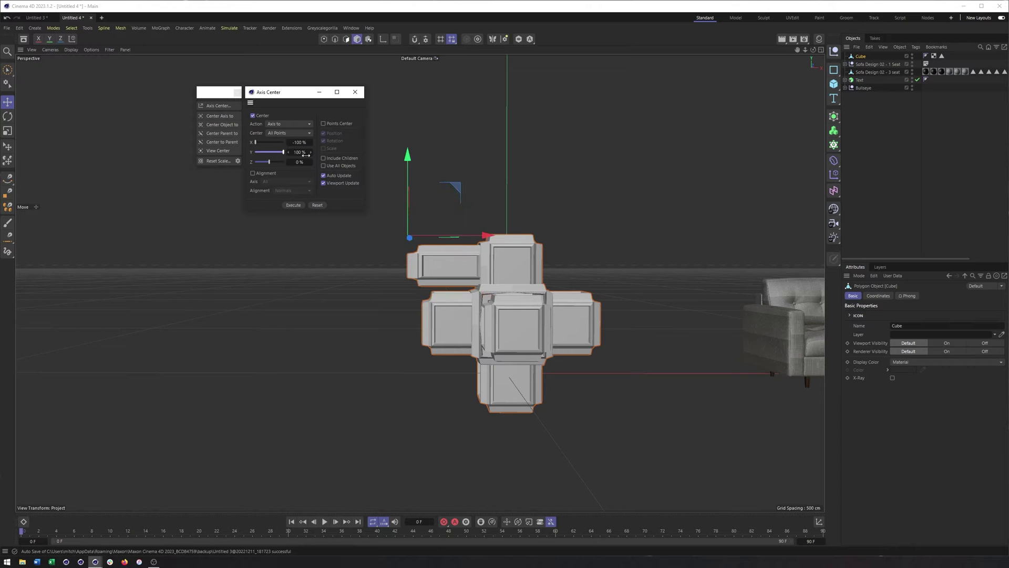
alt+drag(508, 241, 511, 237)
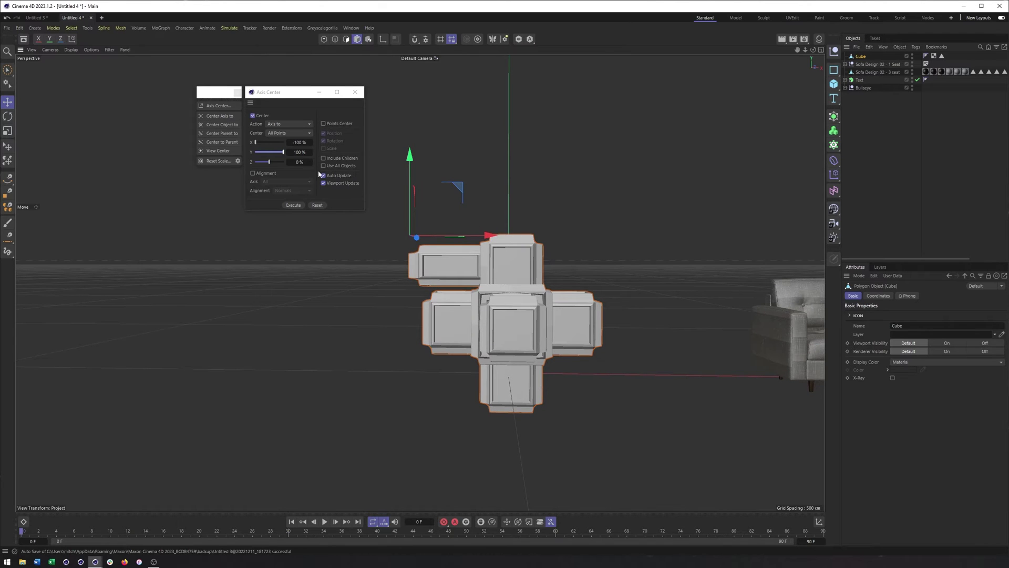
drag(283, 158, 241, 153)
alt+drag(405, 320, 432, 334)
click(296, 125)
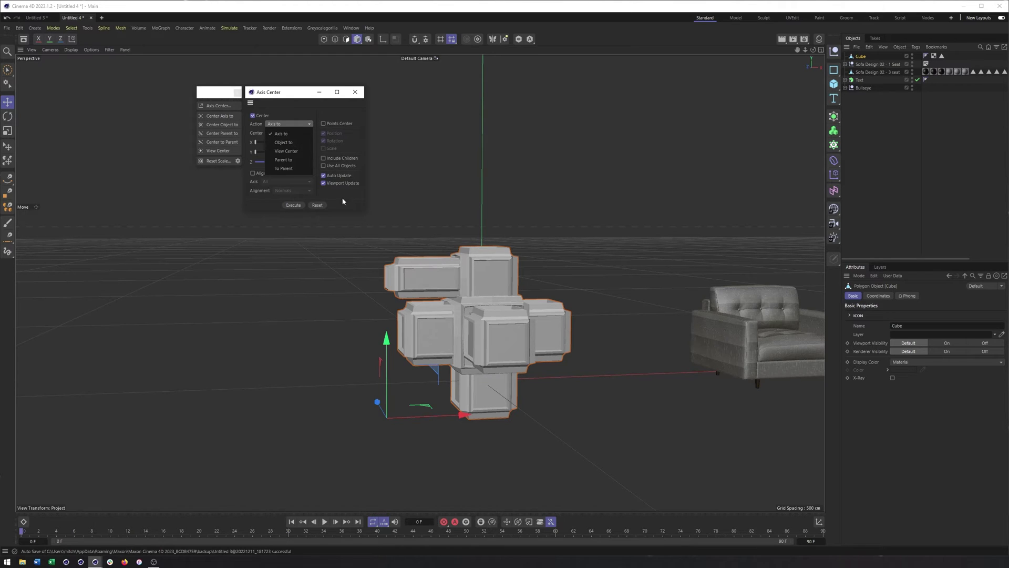
Reset the axis to centre, then test pushing it right with X under Axis to.
click(283, 133)
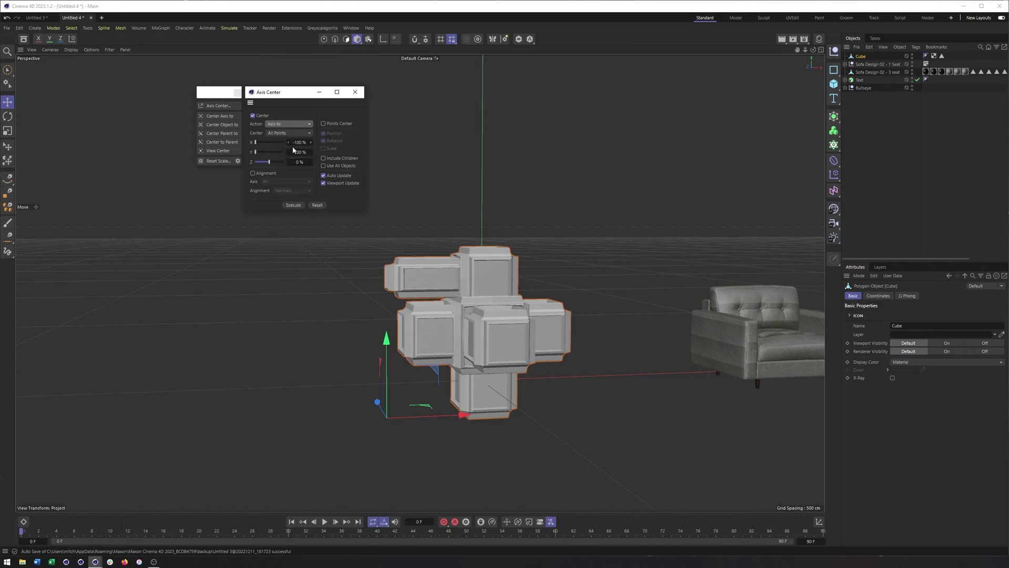
click(317, 205)
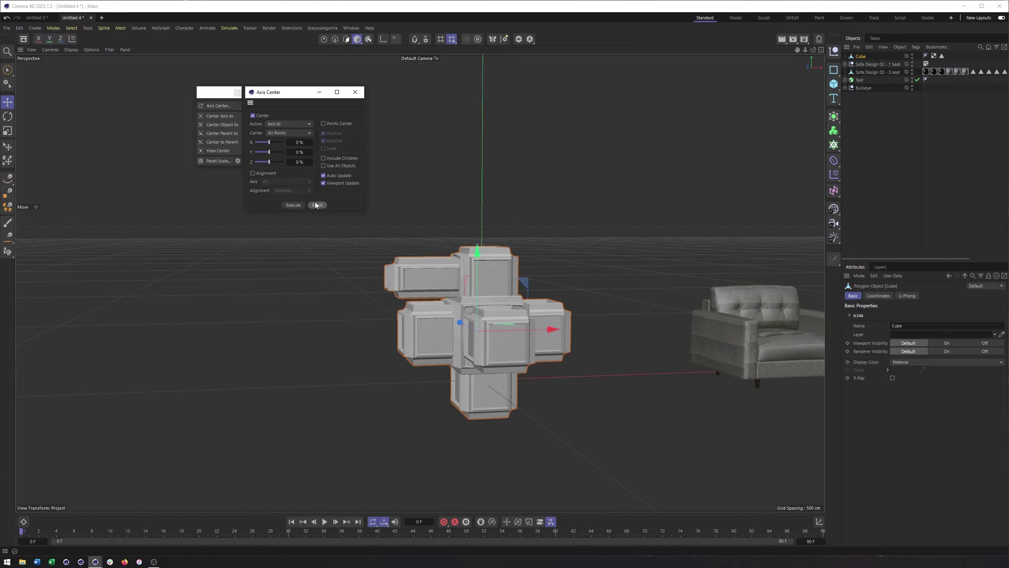
click(281, 124)
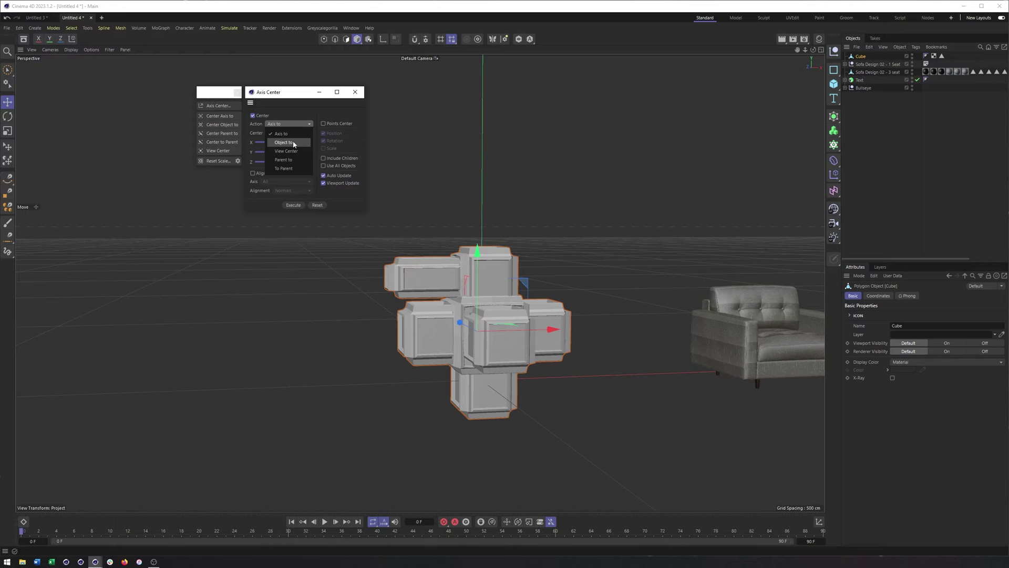
click(282, 133)
drag(271, 142, 293, 142)
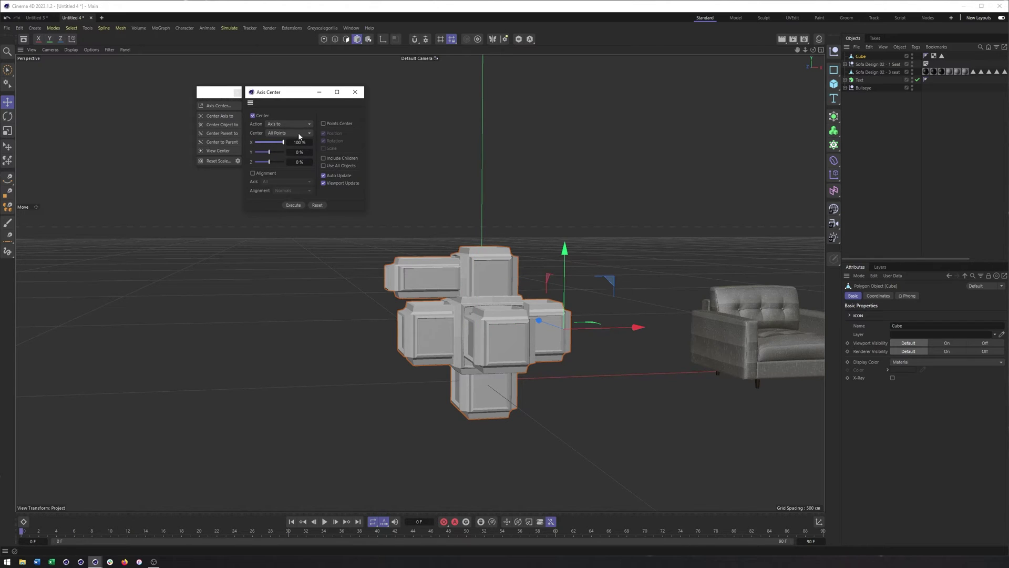
Switch Action to Object to, test Y and Z offsets, then reset all to 0%.
click(299, 125)
click(297, 142)
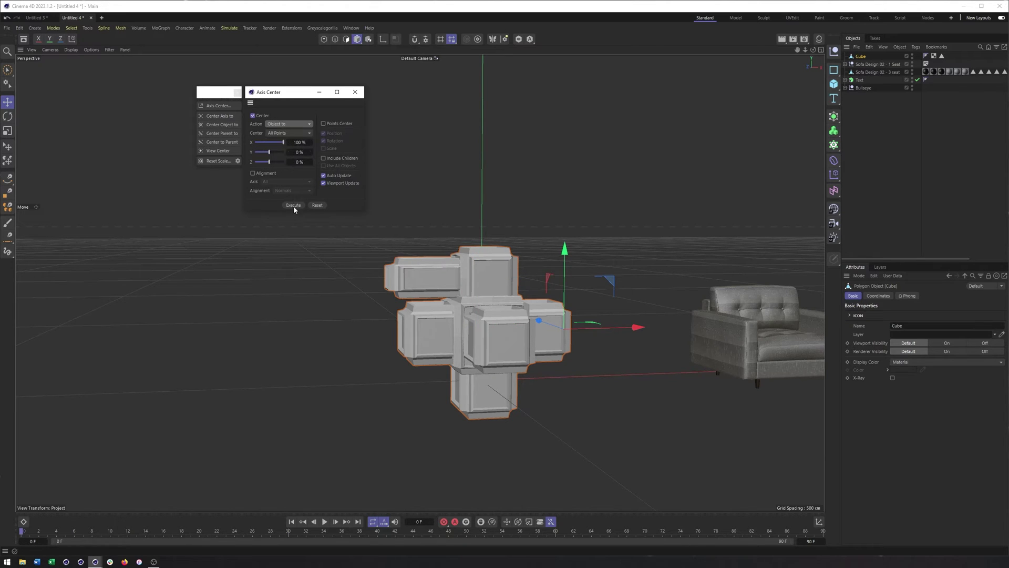
drag(270, 151, 283, 161)
mouse_move(474, 272)
alt+mouse_down()
mouse_move(452, 290)
mouse_move(462, 277)
alt+mouse_up()
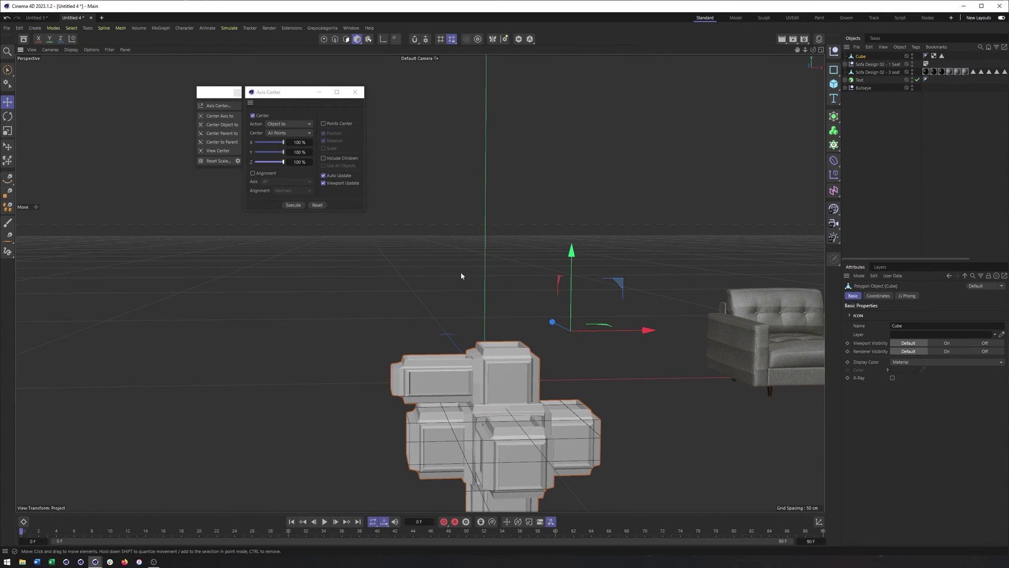
click(318, 205)
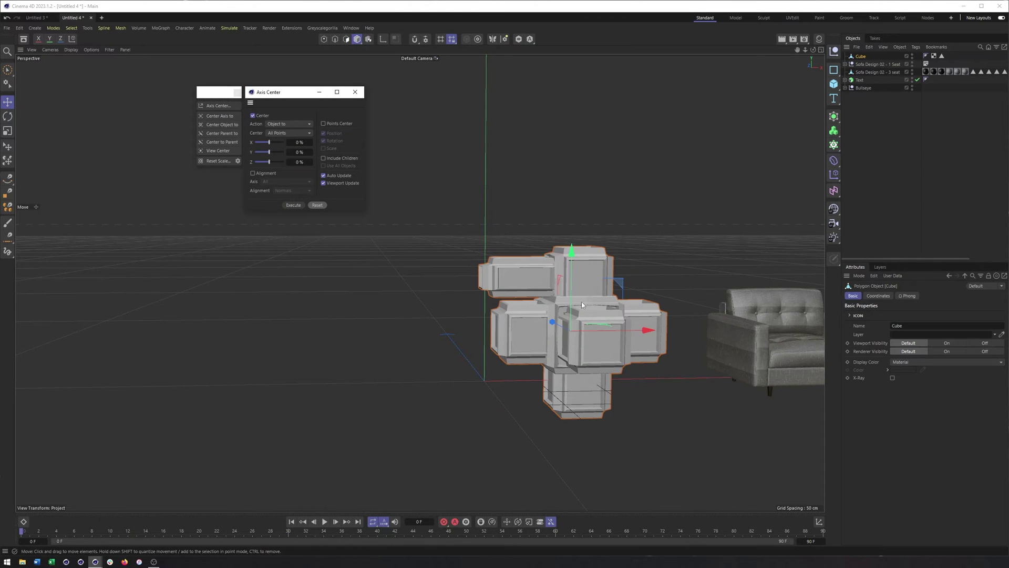
alt+drag(582, 303, 549, 321)
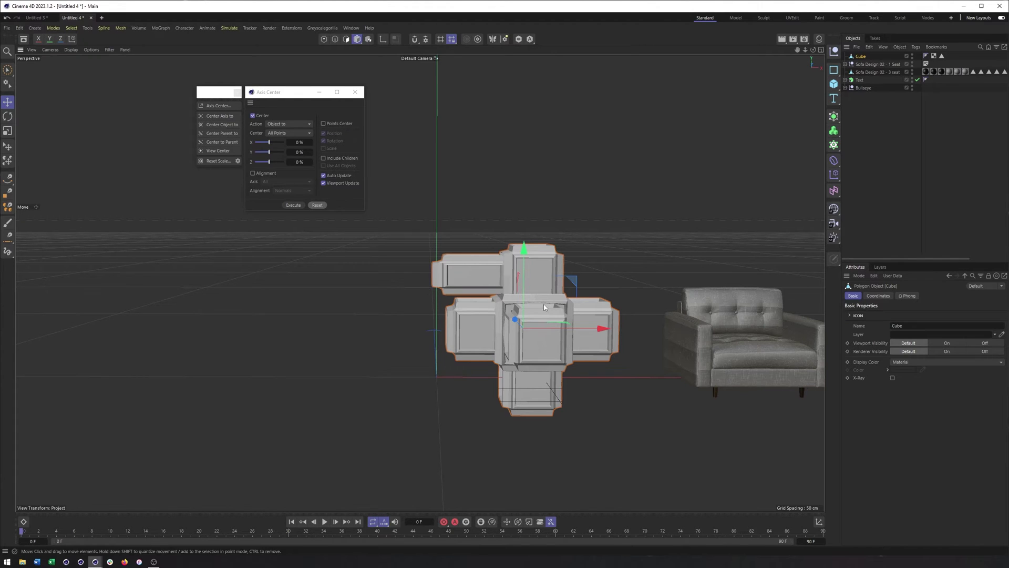
alt+middle_drag(545, 308, 503, 295)
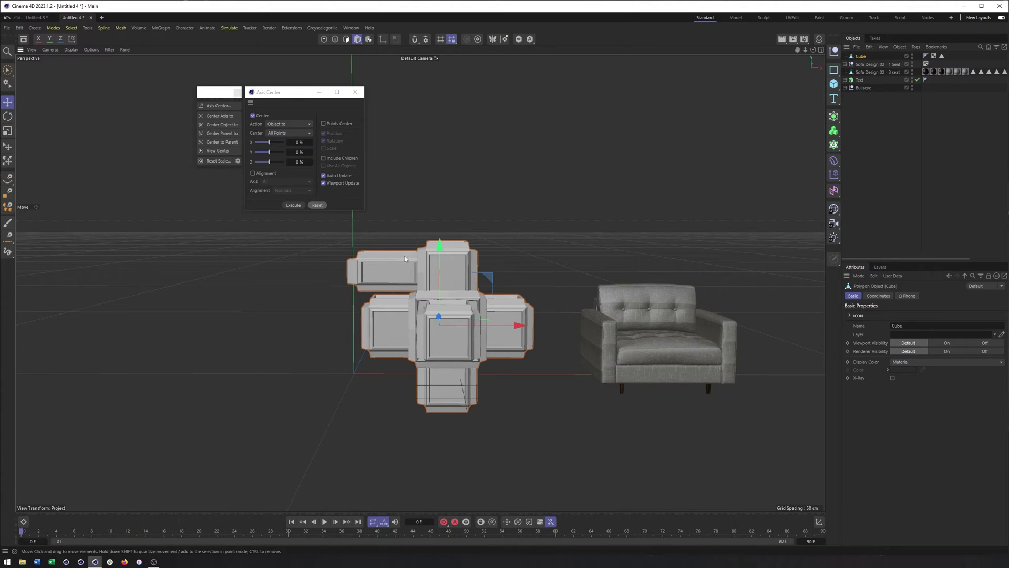
Enter 0% for X, then drag X to offset the Cube's geometry from its axis.
alt+drag(431, 250, 444, 252)
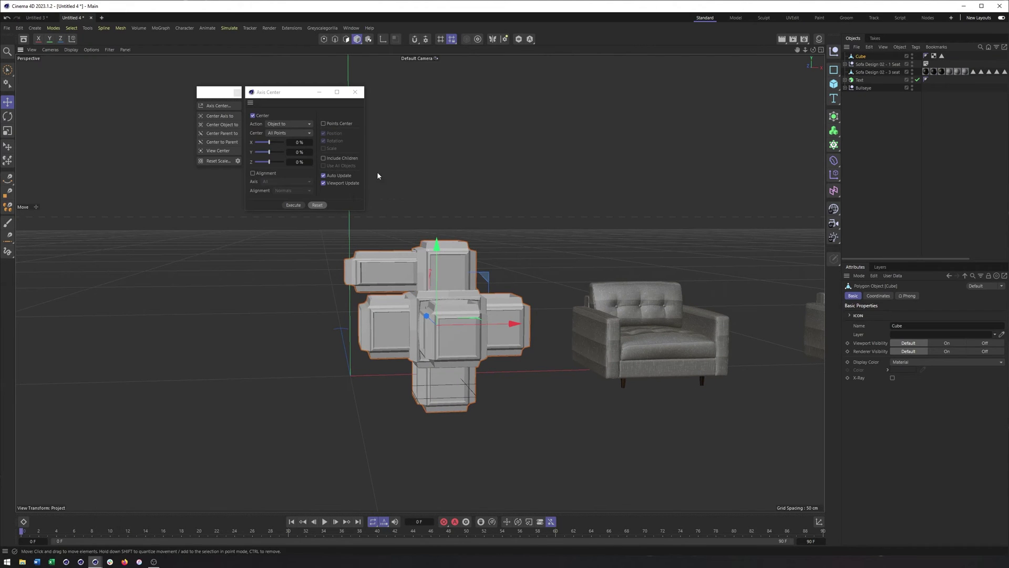
mouse_move(269, 143)
mouse_down()
mouse_move(284, 143)
mouse_move(266, 154)
mouse_up()
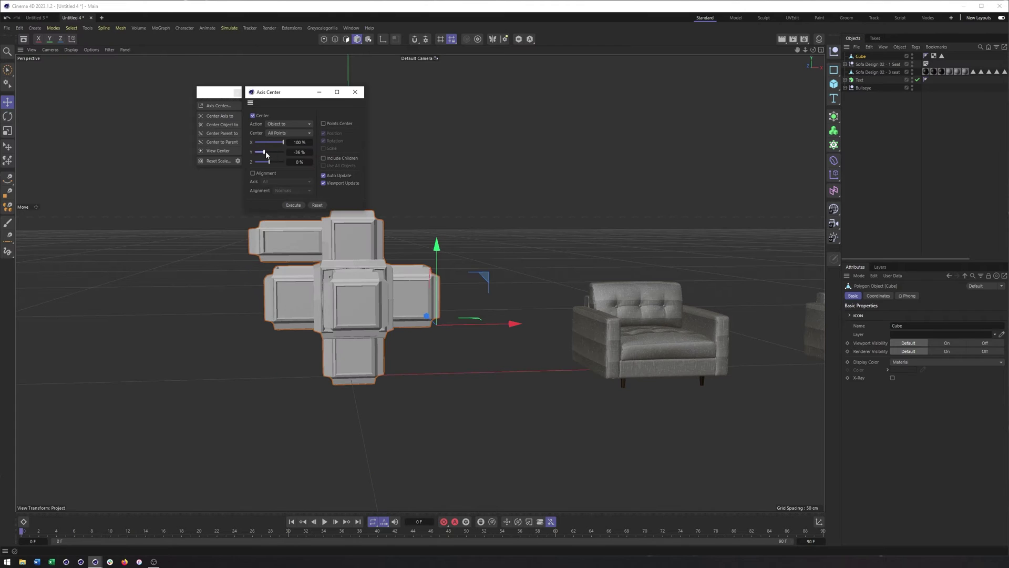
right_click(308, 143)
click(309, 142)
double_click(300, 142)
text(0)
key(Return)
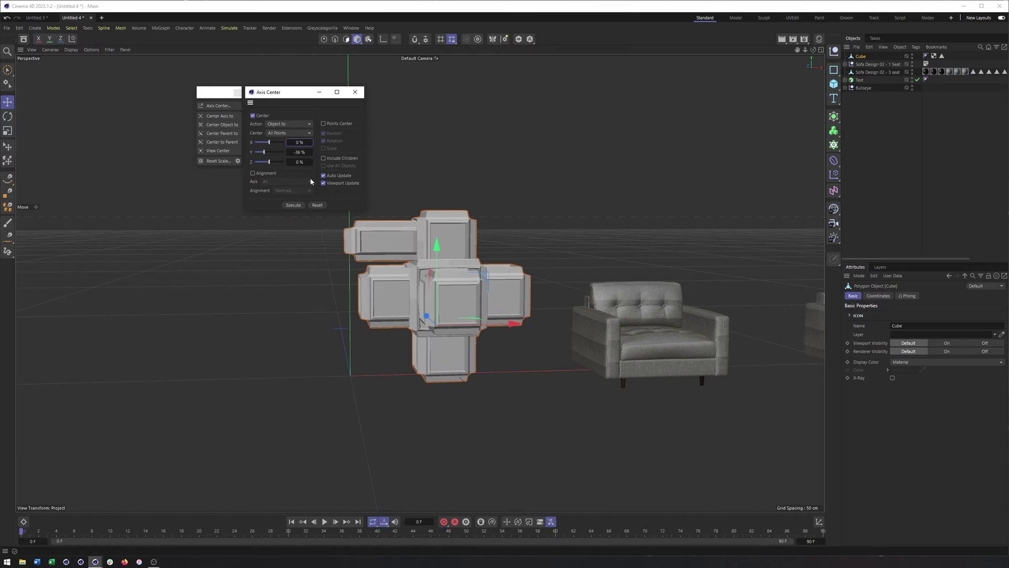
drag(276, 143, 286, 146)
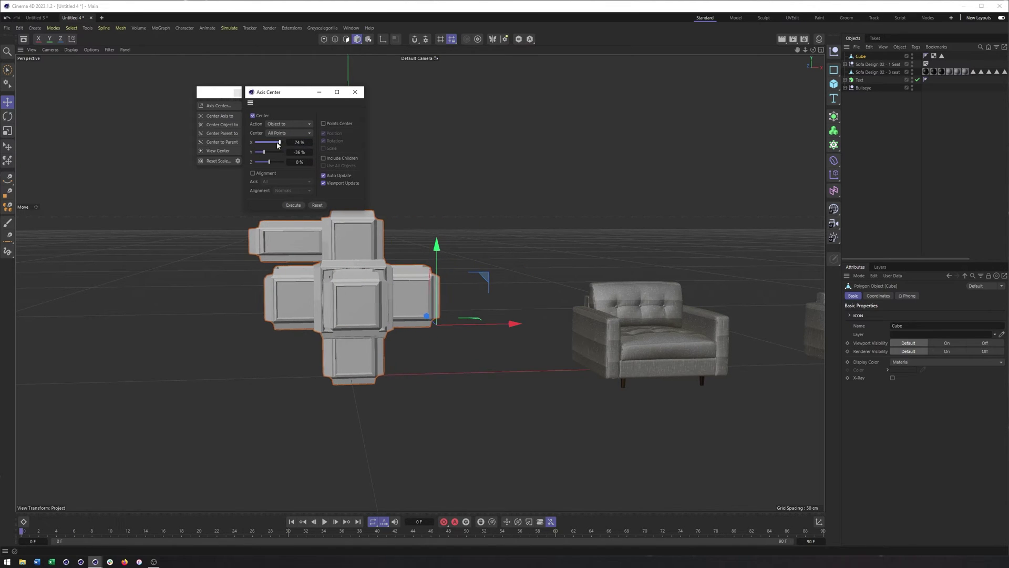
drag(277, 145, 256, 142)
Try the View Center action and orbit to see where the Cube's axis ends up.
click(281, 125)
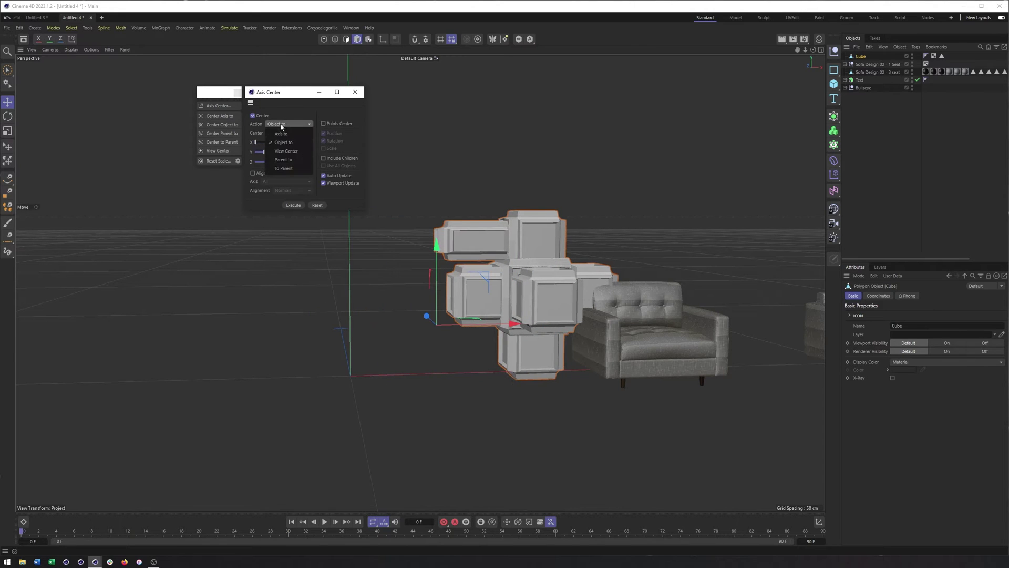
click(287, 151)
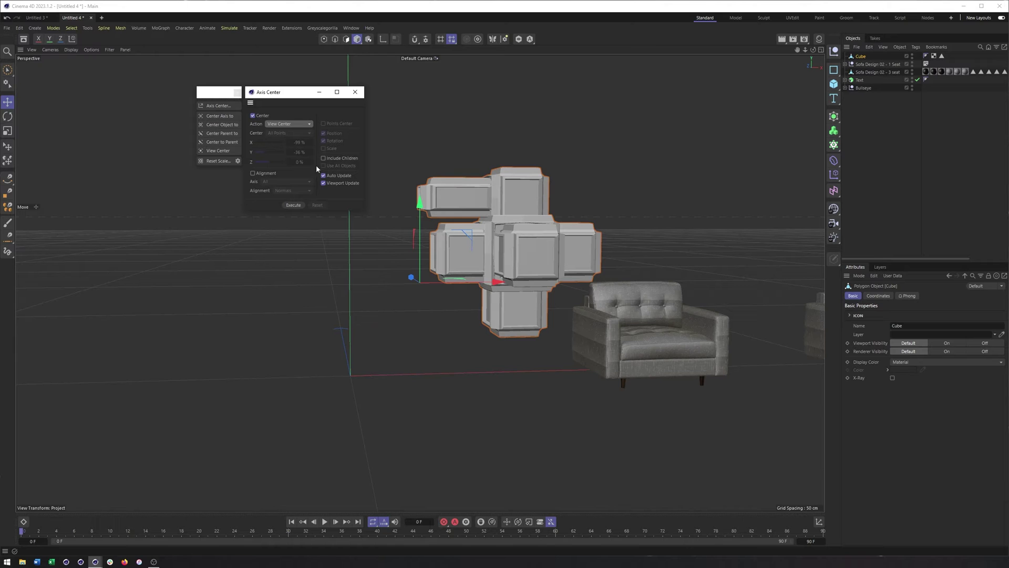
alt+drag(415, 284, 607, 281)
alt+drag(452, 277, 544, 259)
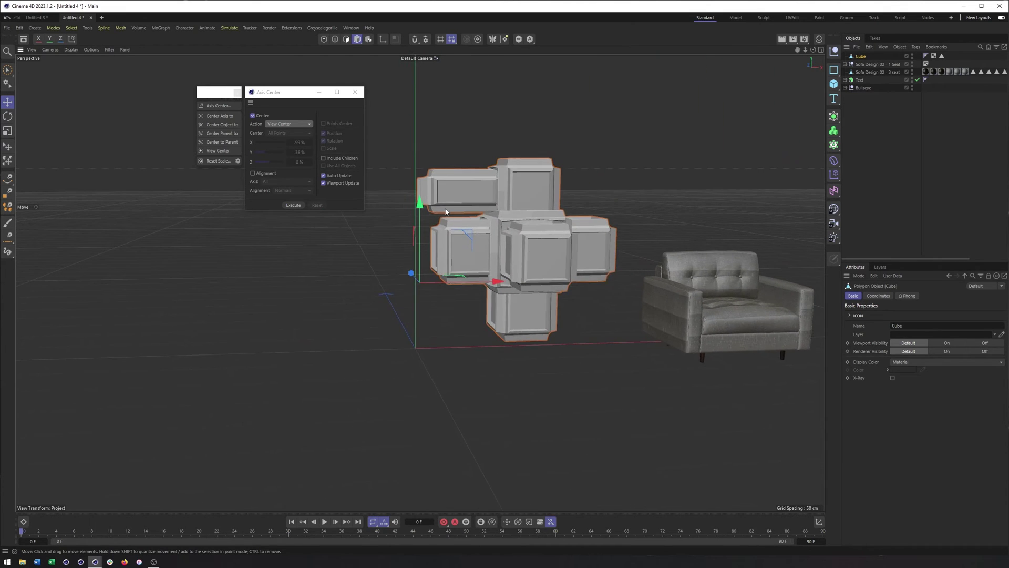
Return Action to Axis to, reset X/Y/Z to 0%, and close the Axis Center dialog.
click(285, 124)
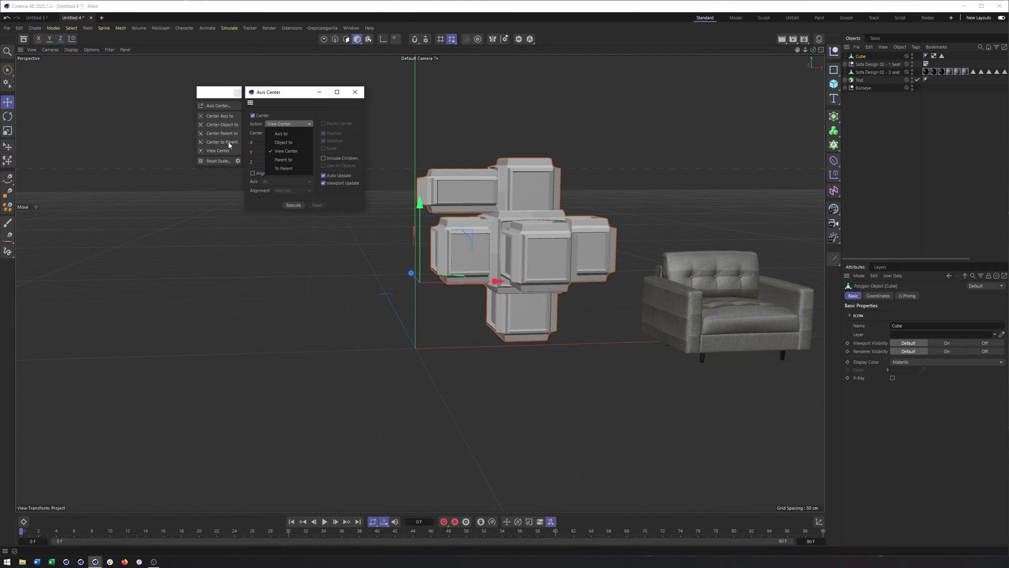
click(292, 133)
click(316, 205)
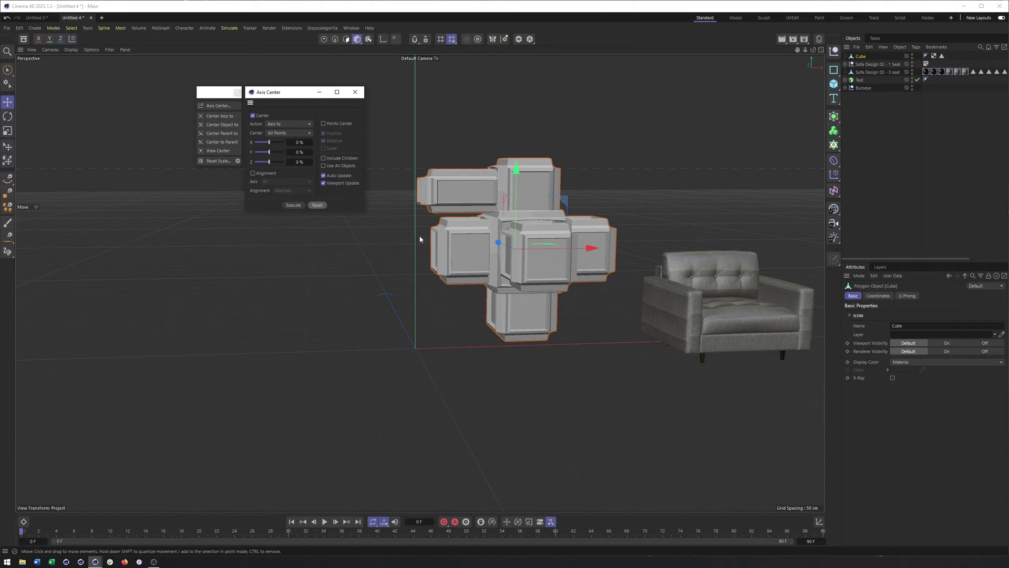
middle_drag(545, 301, 405, 232)
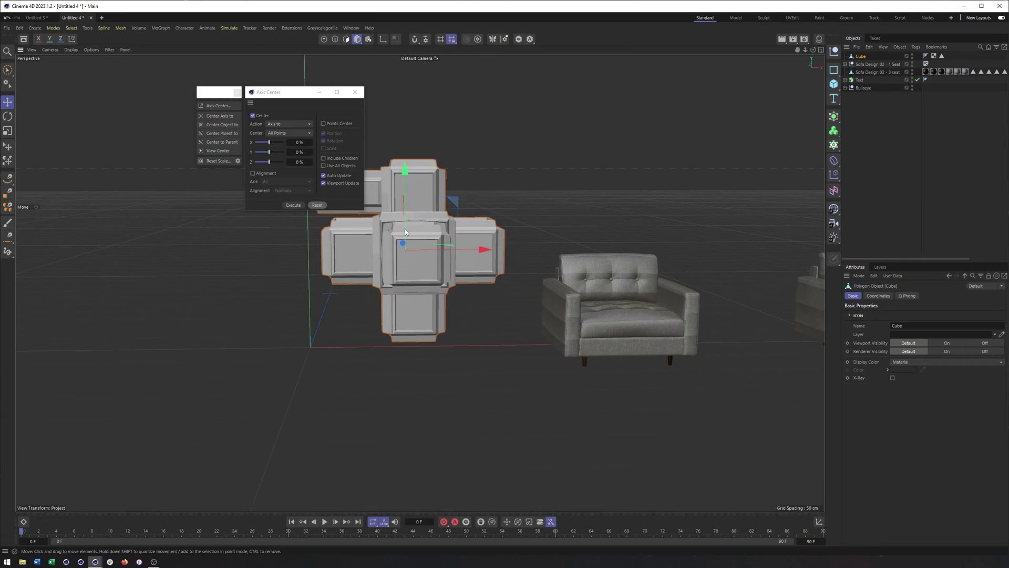
click(354, 92)
Close the floating axis command palette.
alt+middle_drag(507, 276, 404, 270)
click(488, 288)
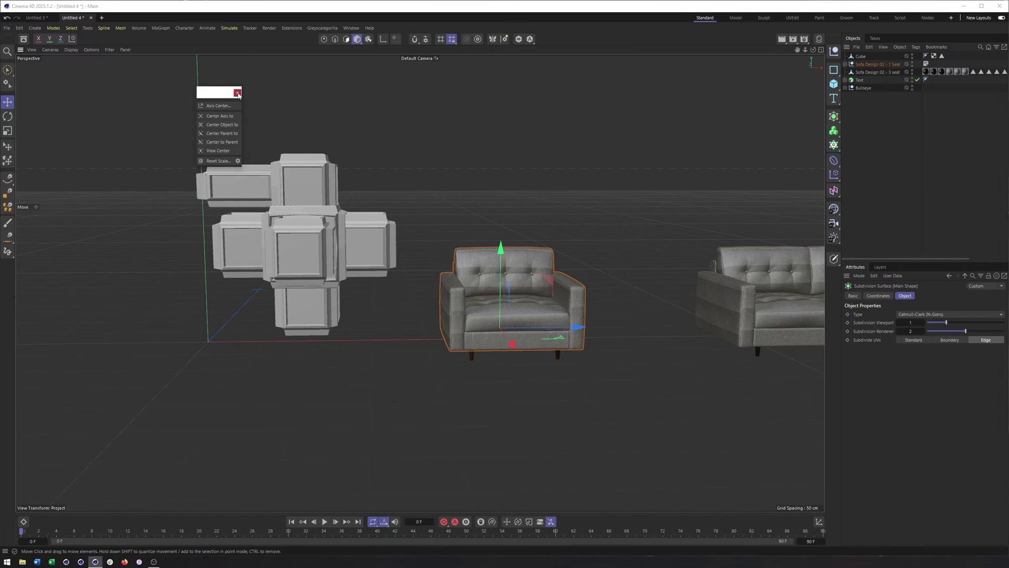
click(237, 92)
Hide the cube cluster in both the viewport and renders.
click(856, 65)
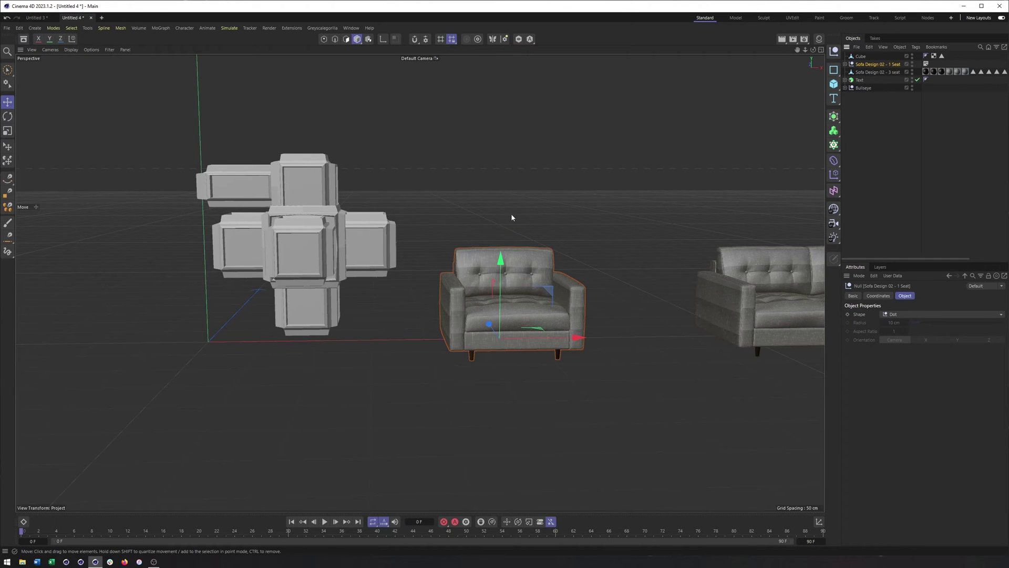
alt+drag(512, 217, 639, 262)
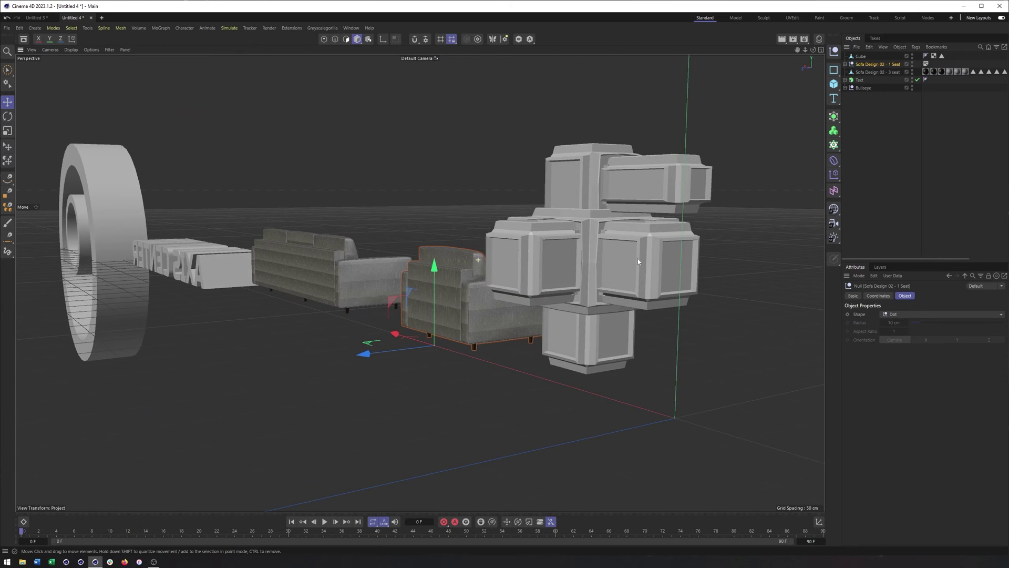
click(639, 261)
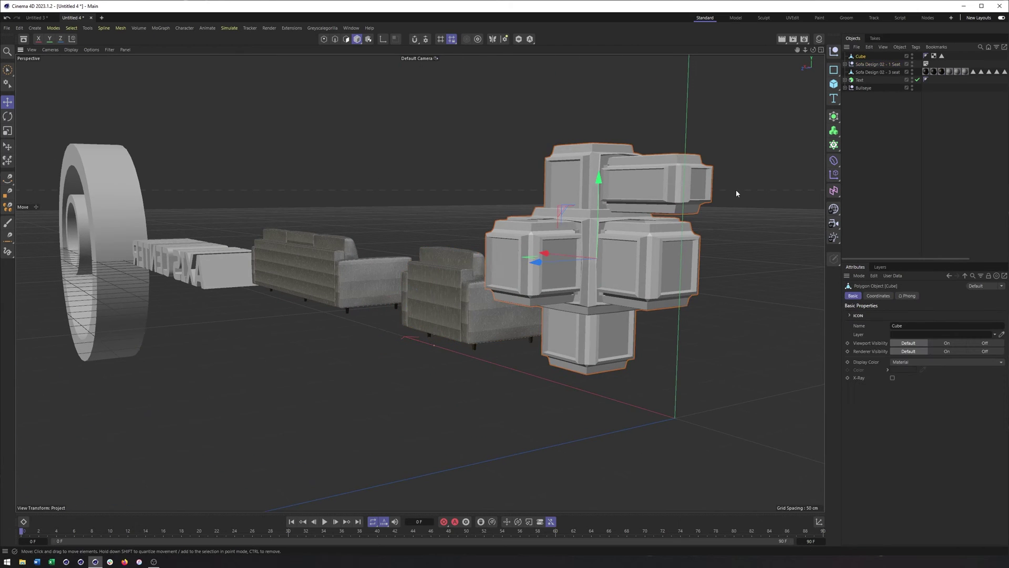
click(912, 54)
click(913, 58)
click(912, 58)
Select the Sofa Design 02 - 1 Seat group and expand its hierarchy.
click(881, 65)
mouse_move(434, 311)
alt+mouse_down()
mouse_move(402, 313)
mouse_move(387, 344)
mouse_move(413, 335)
mouse_move(323, 337)
mouse_move(425, 302)
alt+mouse_up()
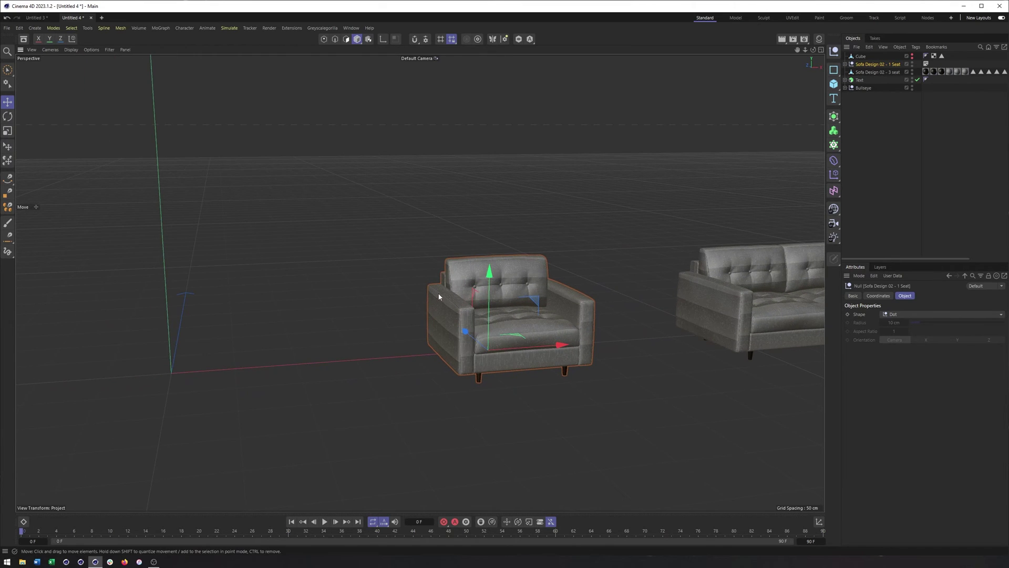
click(845, 64)
Collapse the Legs and Main Shape children and reframe the view around the armchair.
click(850, 71)
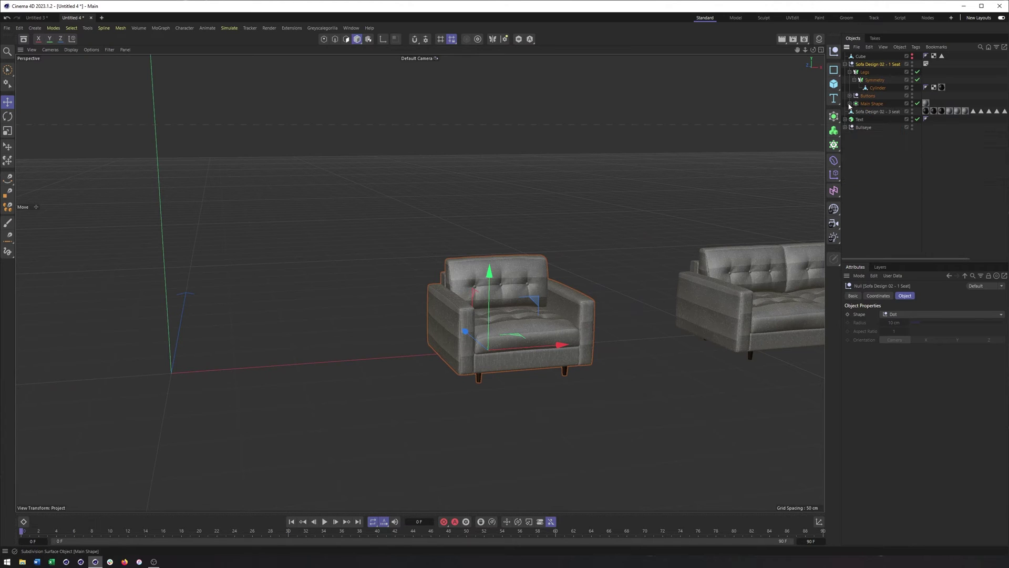
click(849, 87)
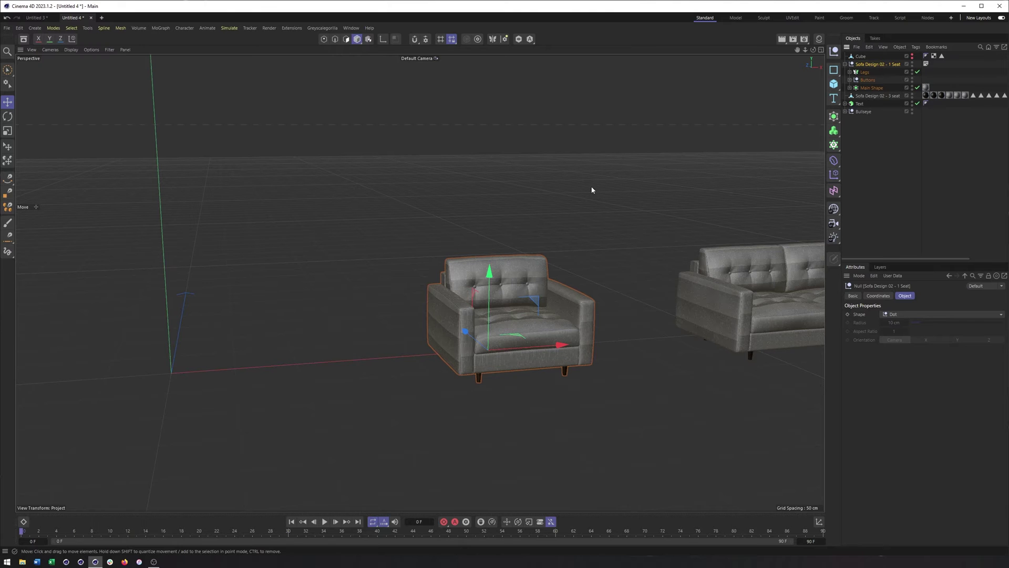
mouse_move(581, 245)
alt+middle_down()
mouse_move(244, 246)
mouse_move(587, 263)
alt+middle_up()
alt+drag(586, 263, 536, 265)
Open Tools > Axis > Axis Center for the one-seat sofa group.
click(87, 28)
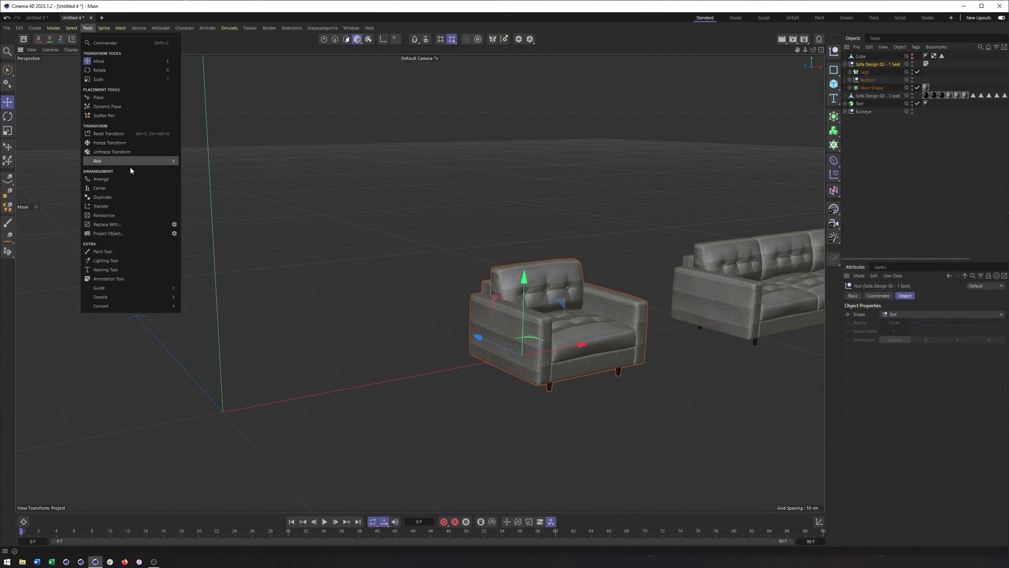
mouse_move(133, 163)
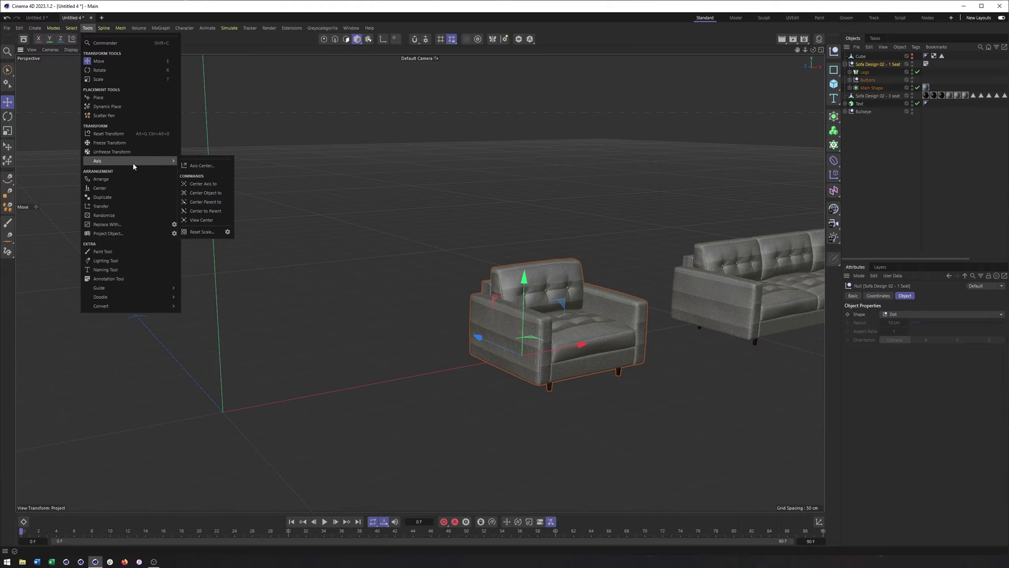
click(203, 166)
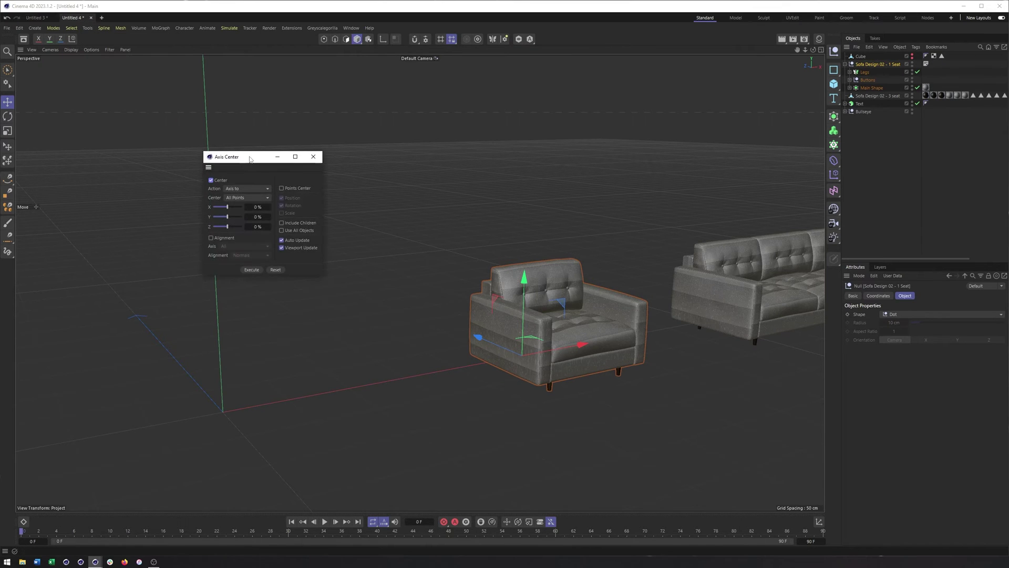
Tick Include Children and Use All Objects, keep the Axis to action, then close Axis Center.
drag(251, 158, 374, 97)
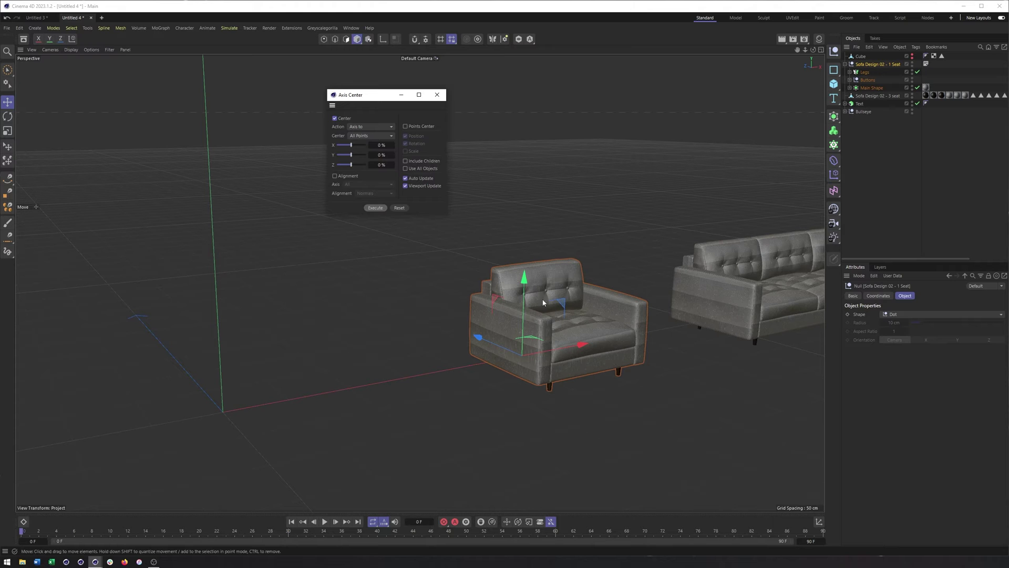
alt+drag(529, 307, 474, 333)
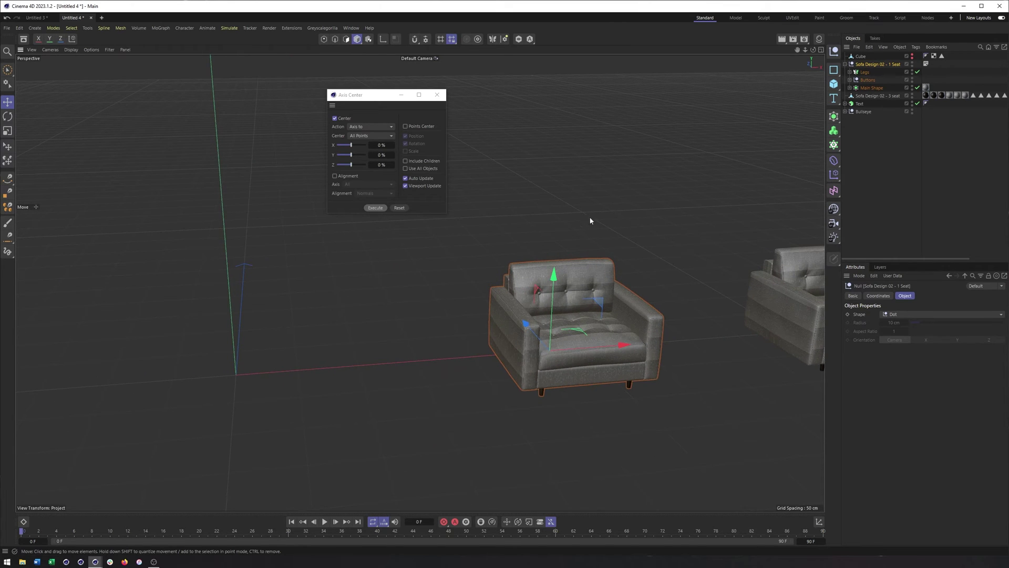
click(431, 162)
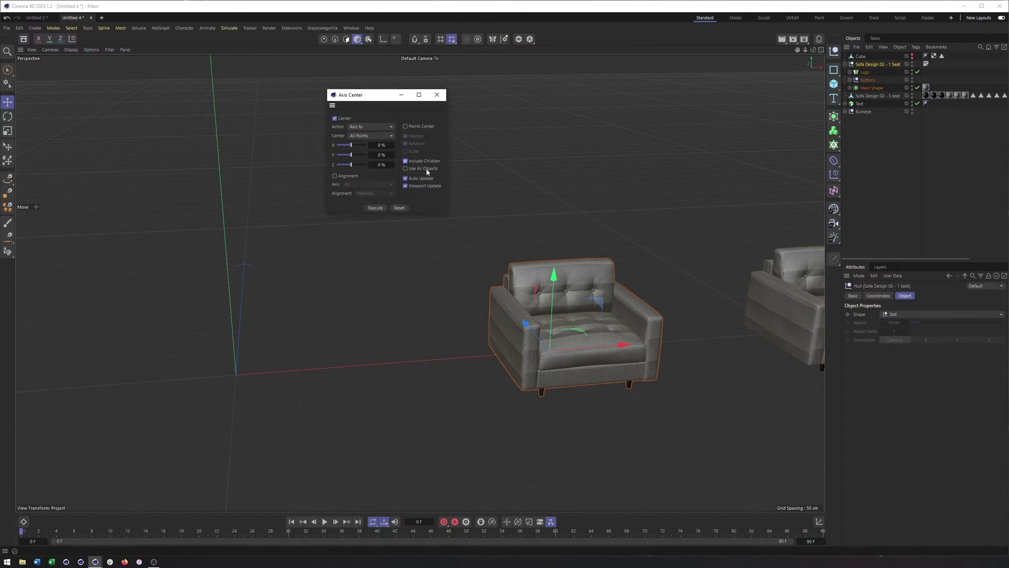
click(426, 169)
alt+drag(529, 275, 552, 269)
click(372, 127)
click(380, 126)
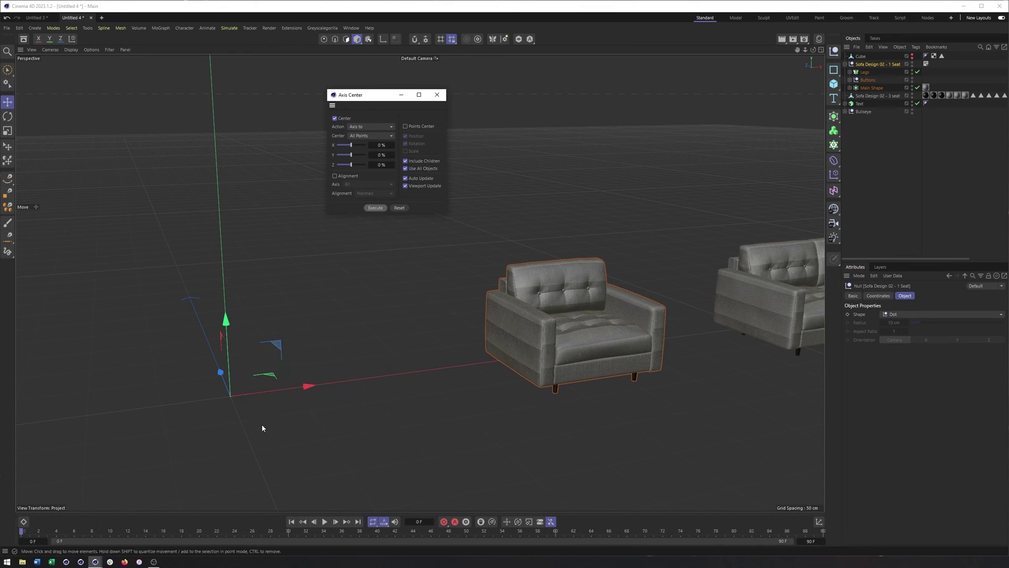
alt+drag(338, 368, 399, 369)
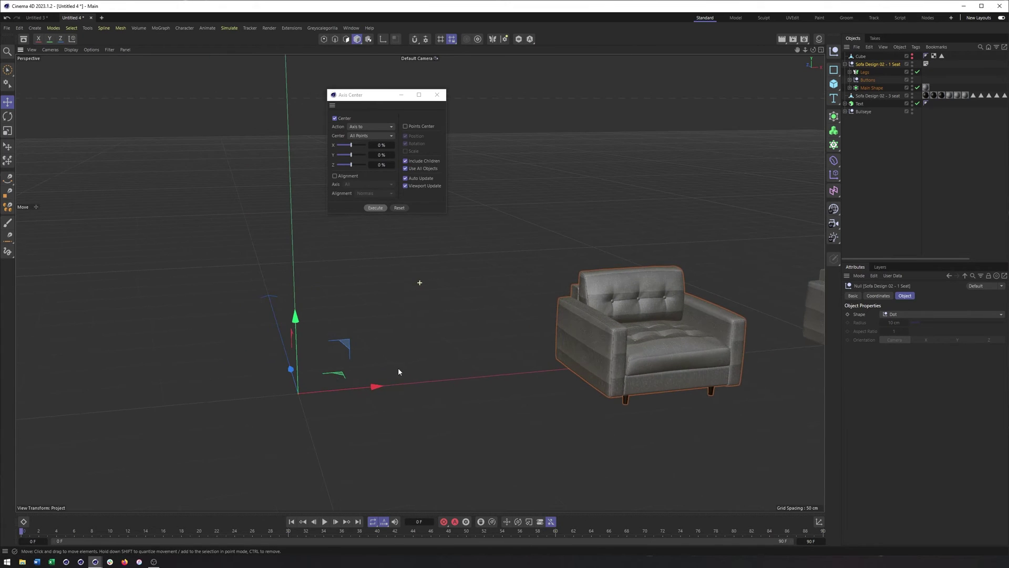
click(441, 94)
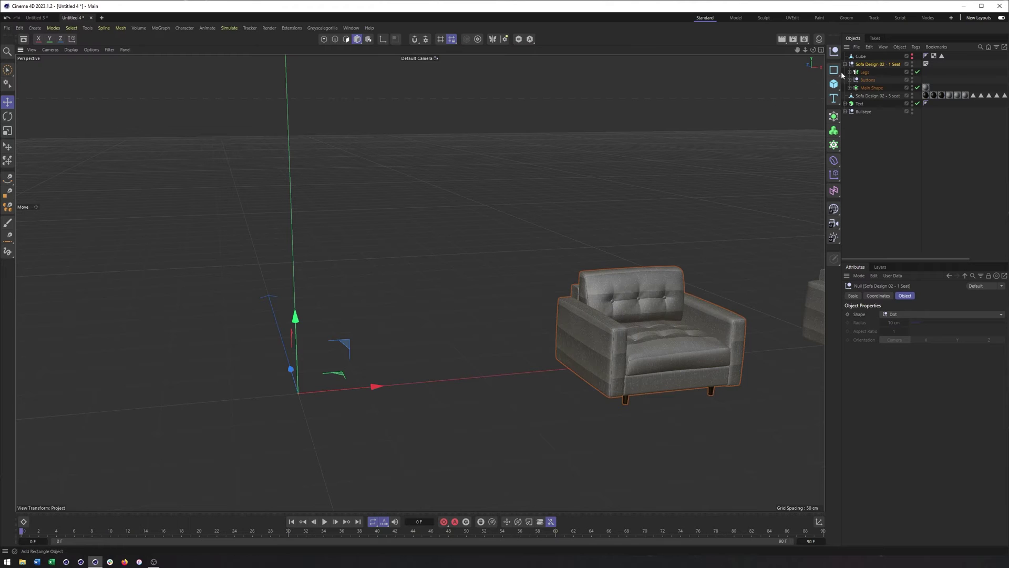
Select the armchair's Legs, Buttons, Main Shape and group, then apply a context command to Legs.
click(865, 72)
click(867, 79)
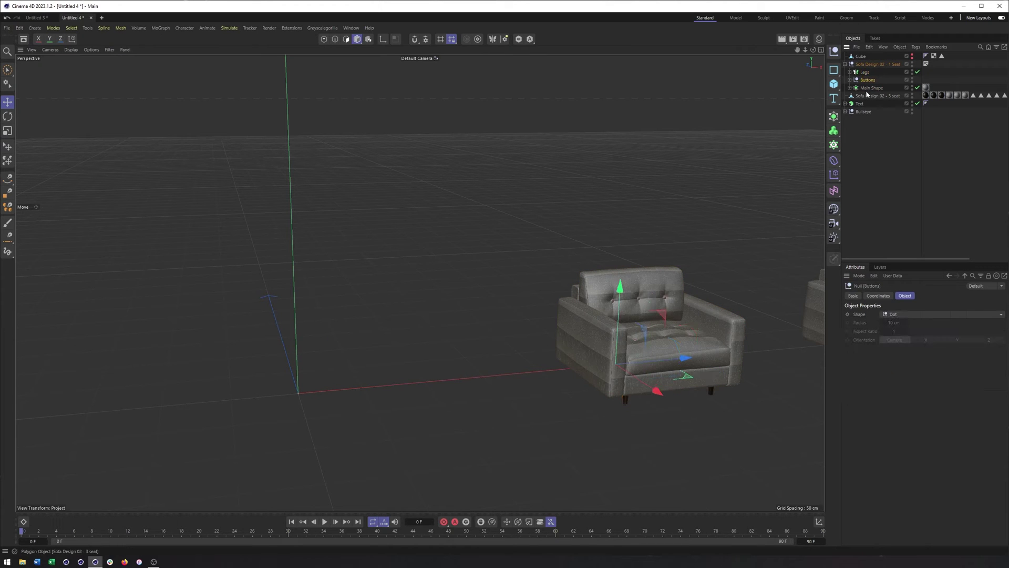
click(867, 88)
alt+drag(606, 214, 530, 216)
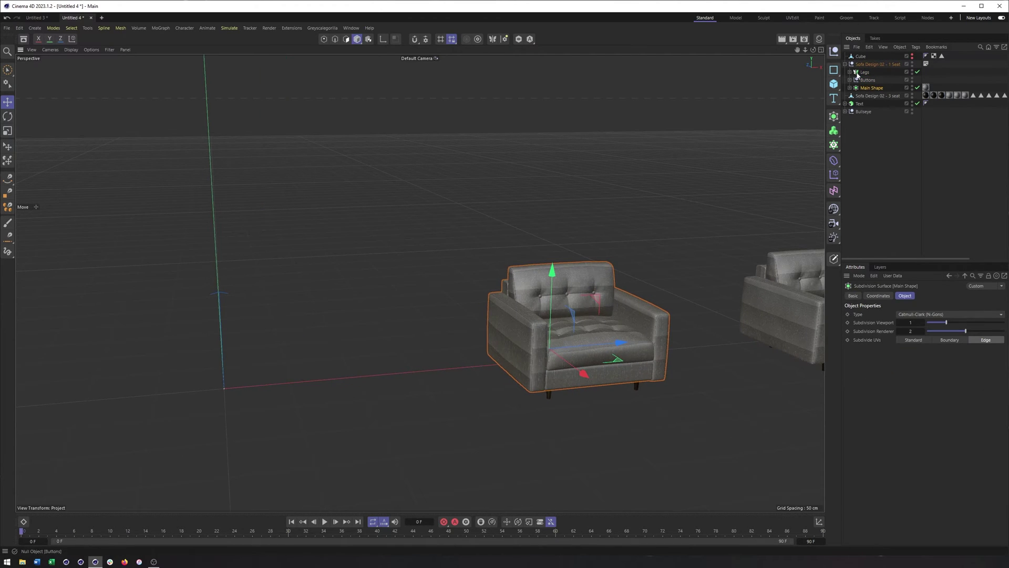
click(869, 64)
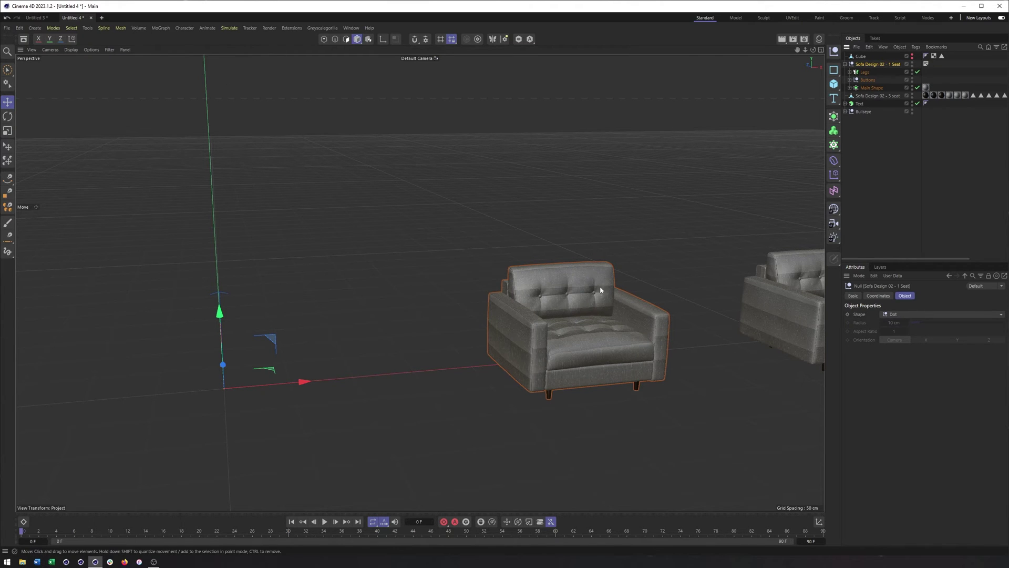
click(865, 74)
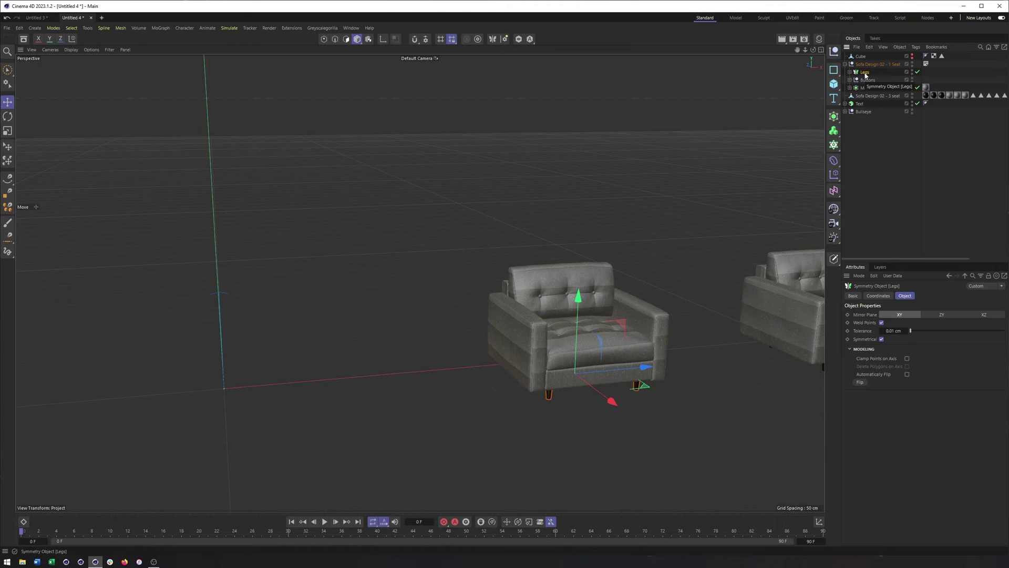
right_click(865, 75)
click(893, 307)
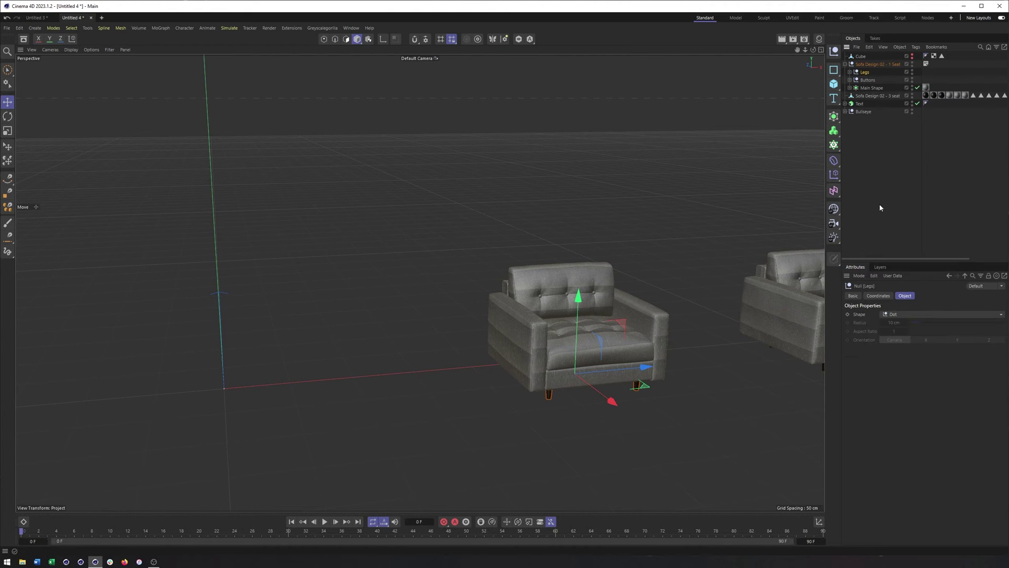
Make the armchair's Main Shape object editable.
click(867, 80)
right_click(864, 80)
click(850, 81)
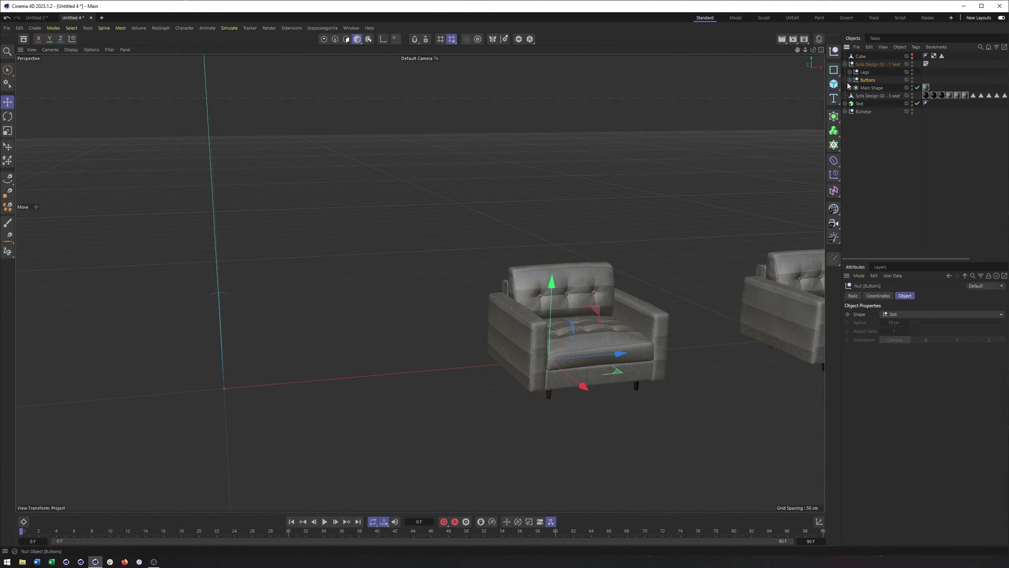
click(850, 80)
click(850, 80)
right_click(871, 89)
click(896, 323)
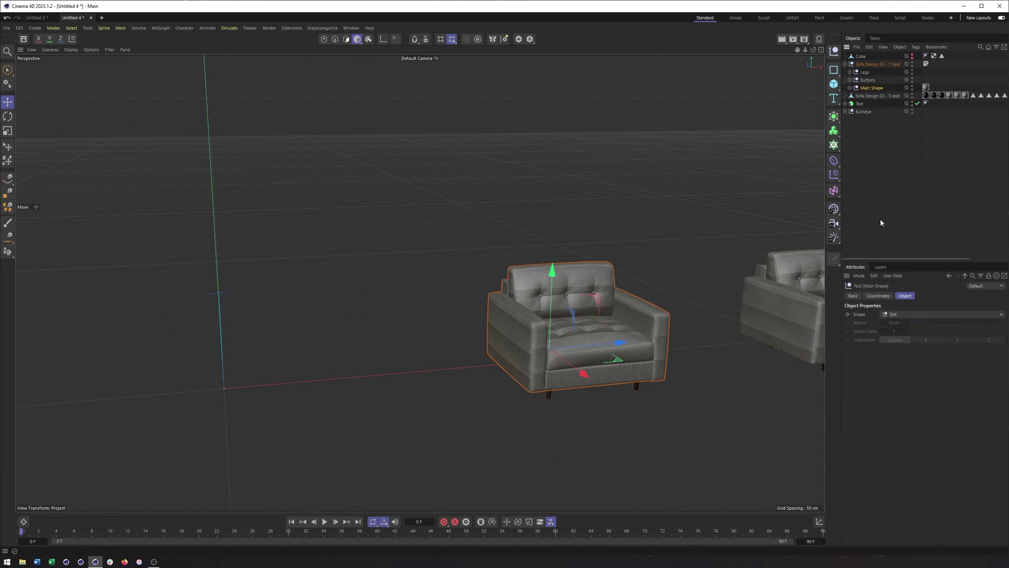
Check the Main Shape, Buttons and Legs children, then select Sofa Design 02 - 1 Seat.
click(850, 89)
click(850, 88)
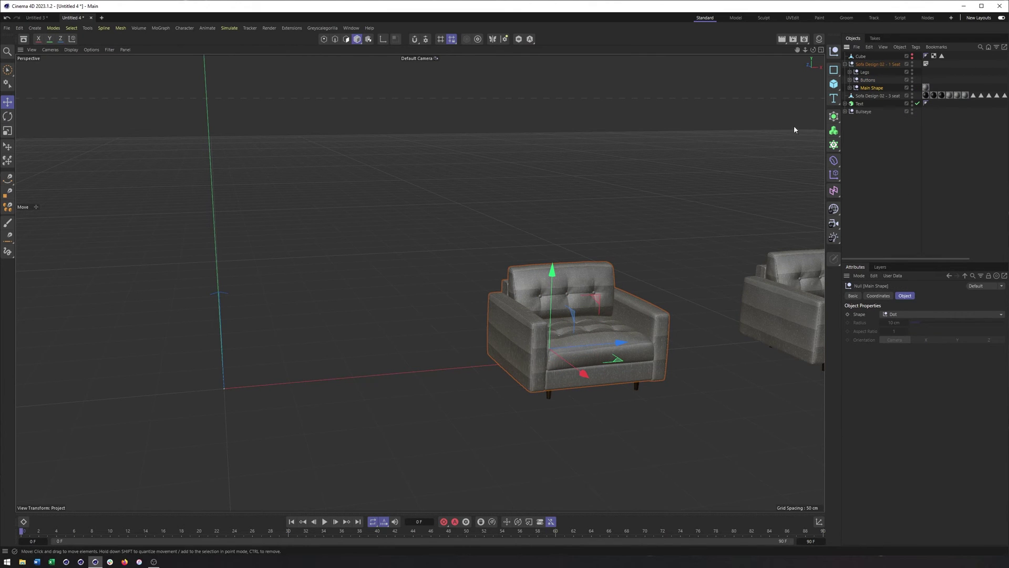
click(850, 79)
click(850, 72)
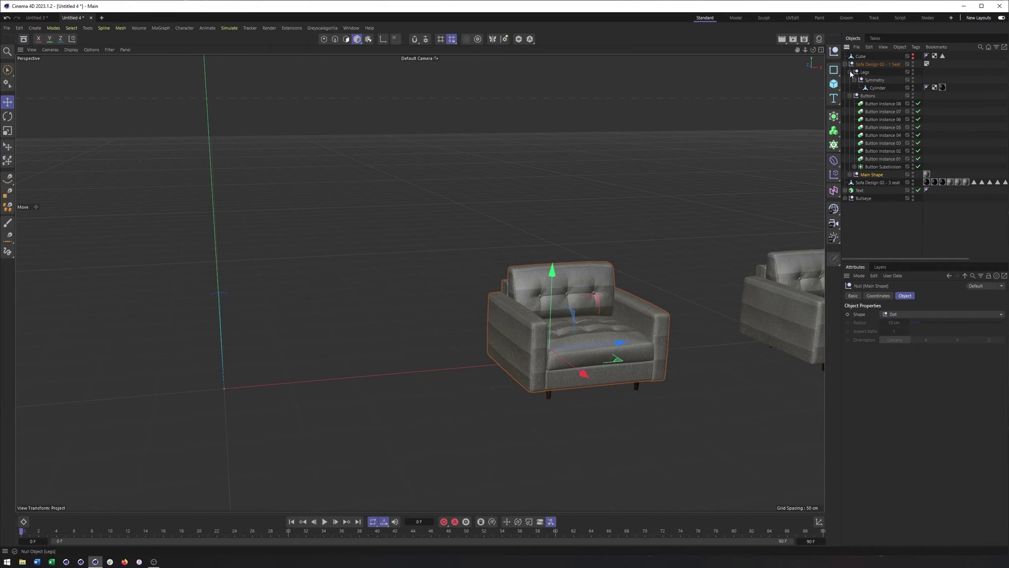
click(849, 72)
click(850, 80)
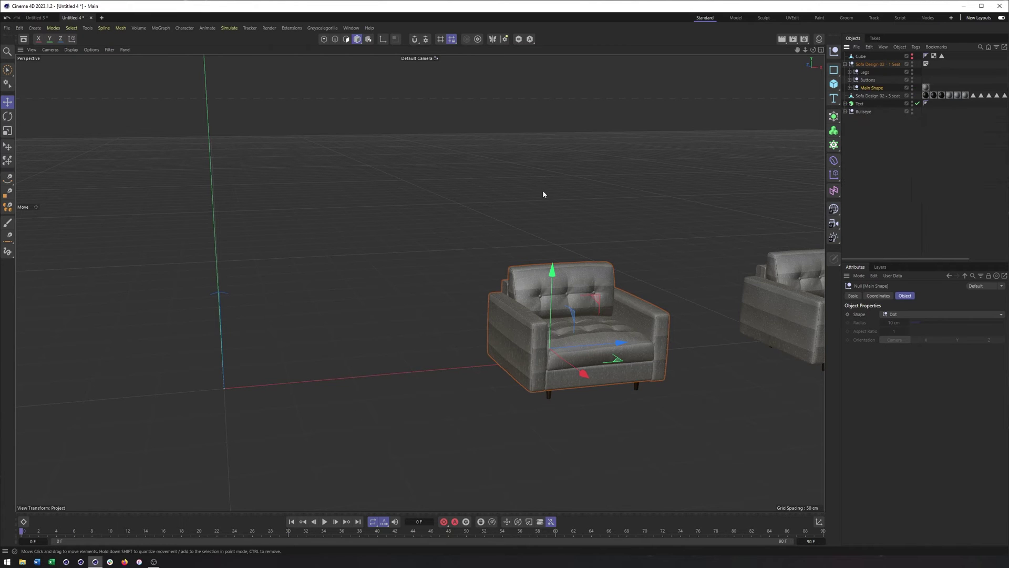
click(878, 64)
click(86, 28)
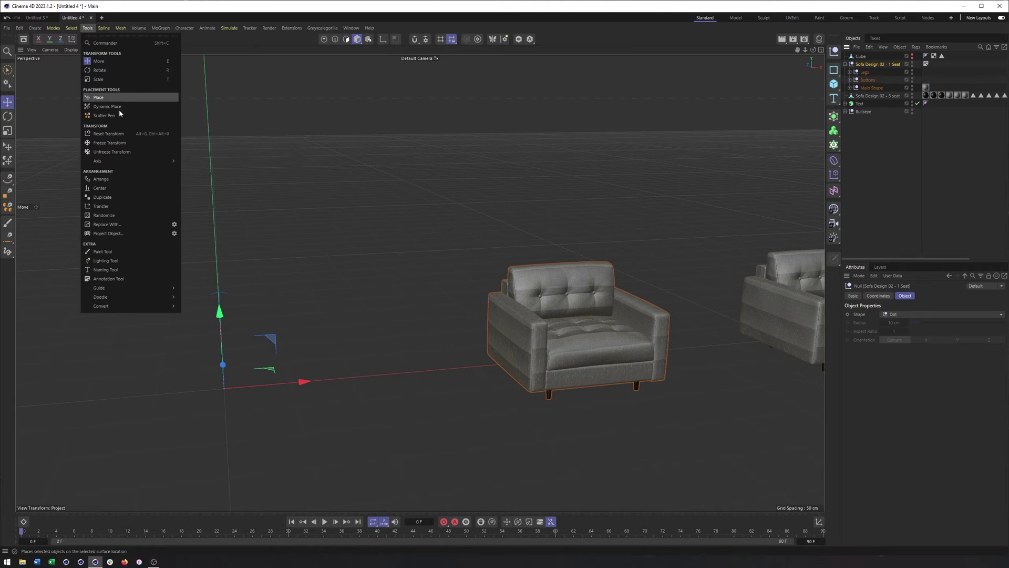
Open Axis Center and execute it to centre the armchair's axis on its geometry.
mouse_move(128, 161)
click(202, 166)
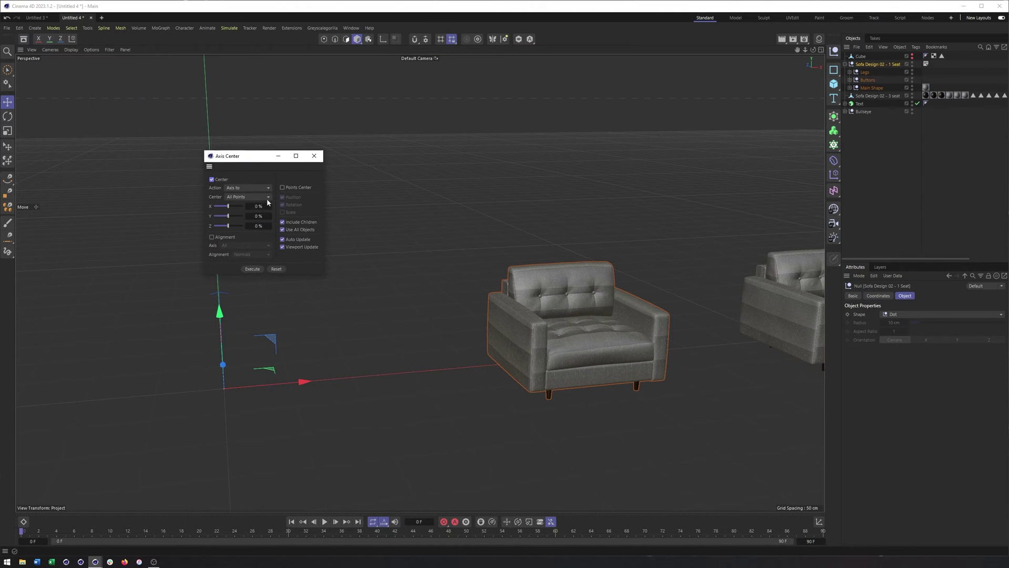
click(253, 269)
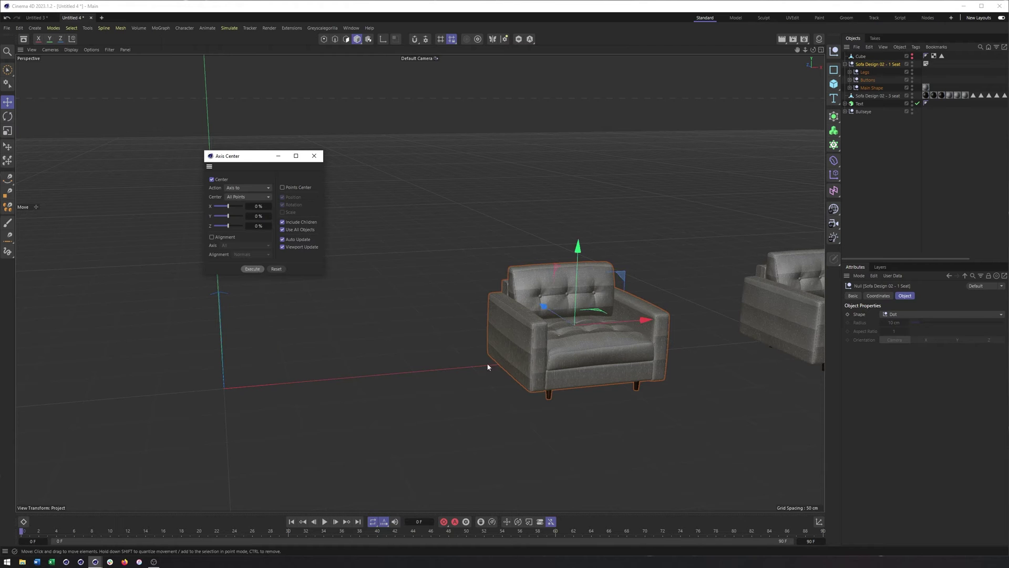
Drag the Y offset down to -100% and the Z offset to 100%.
mouse_move(565, 327)
alt+mouse_down()
mouse_move(650, 319)
mouse_move(559, 322)
alt+mouse_up()
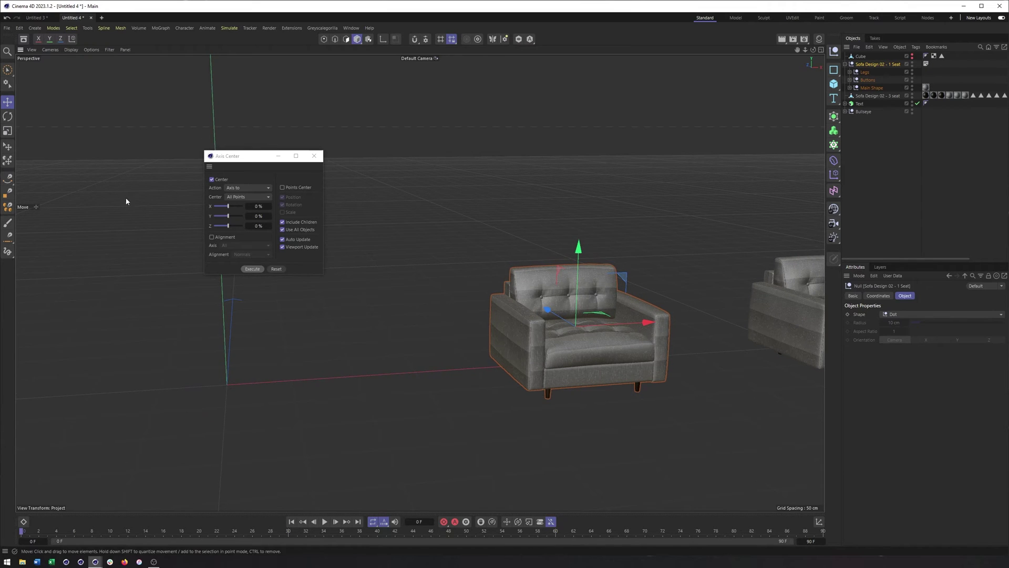
drag(228, 216, 201, 215)
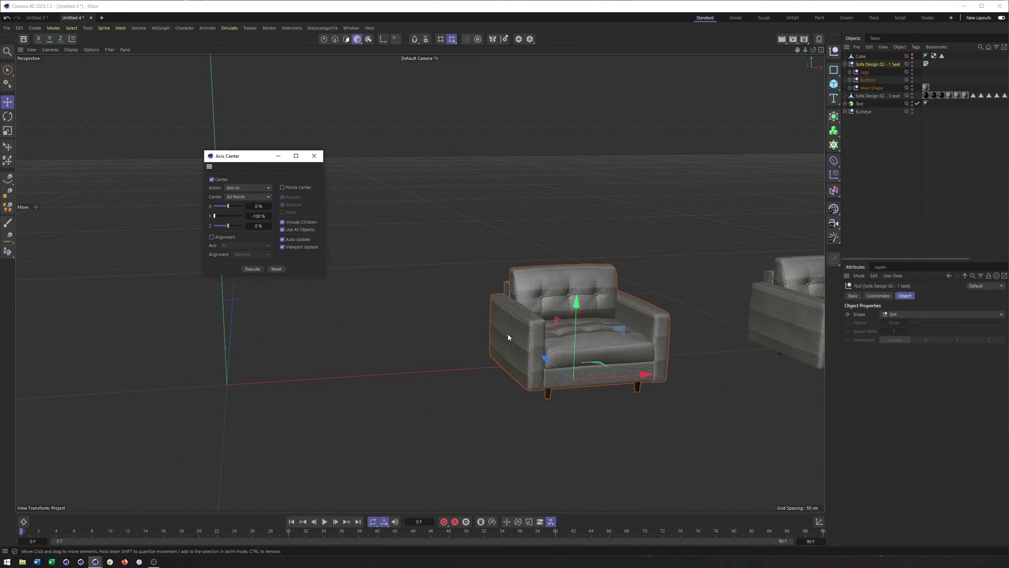
alt+drag(509, 337, 620, 322)
drag(228, 225, 279, 233)
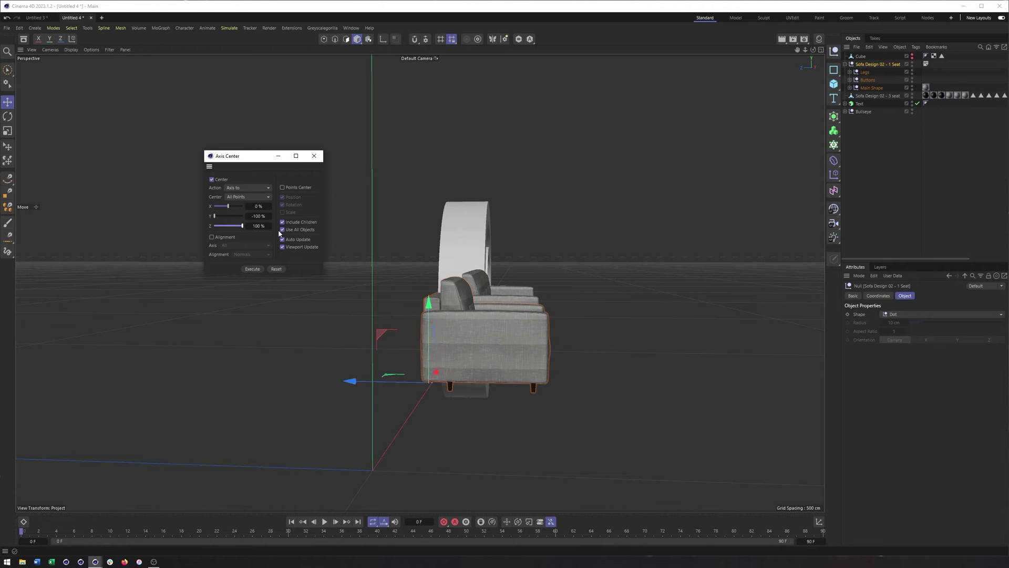
alt+drag(505, 341, 402, 348)
alt+middle_drag(513, 345, 471, 357)
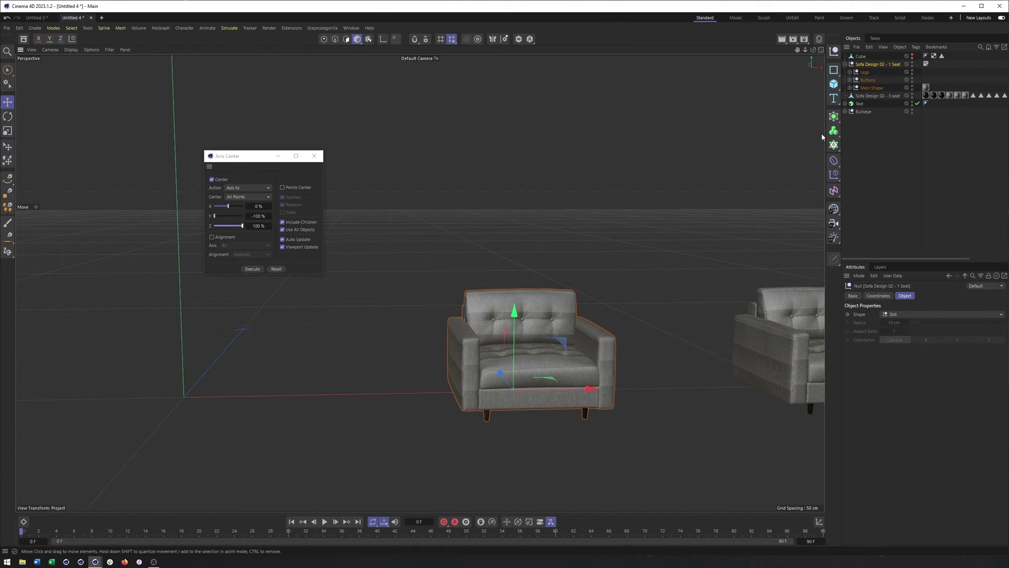
Set the Y offset back to 0% so the axis sits at mid-height.
click(850, 79)
click(850, 78)
alt+middle_drag(613, 313, 575, 295)
alt+drag(575, 295, 598, 303)
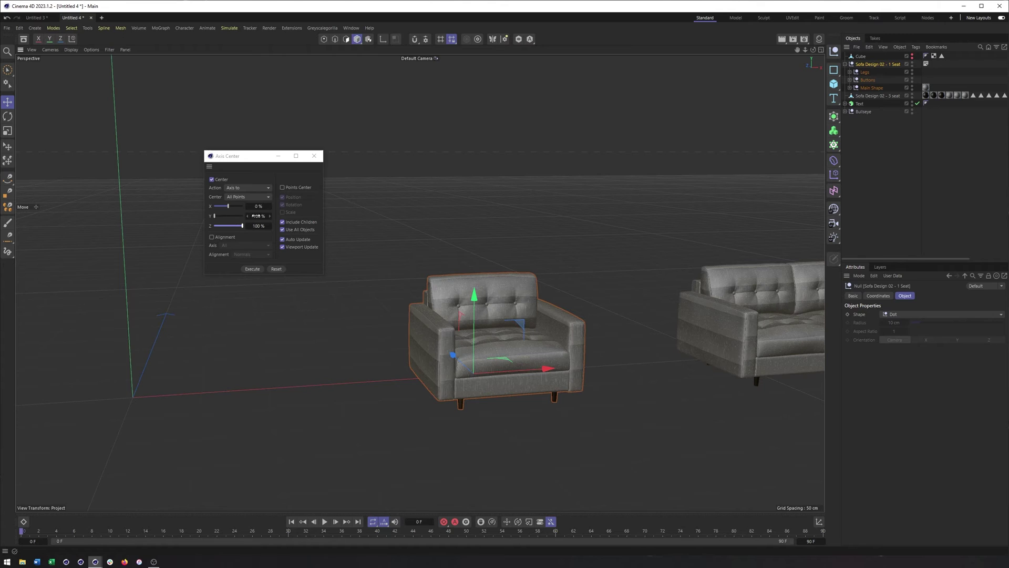
click(258, 216)
text(0)
key(Return)
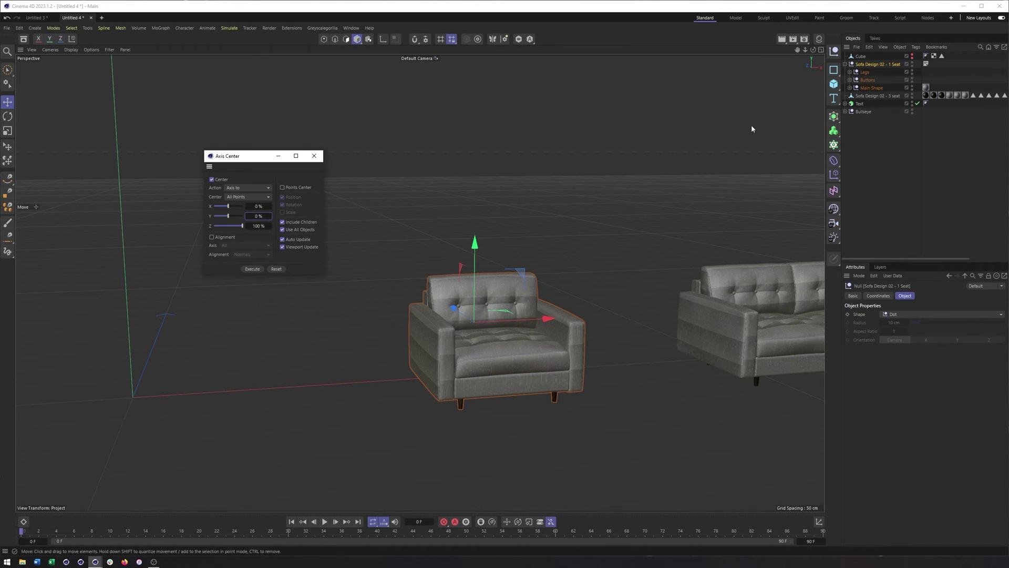
click(849, 88)
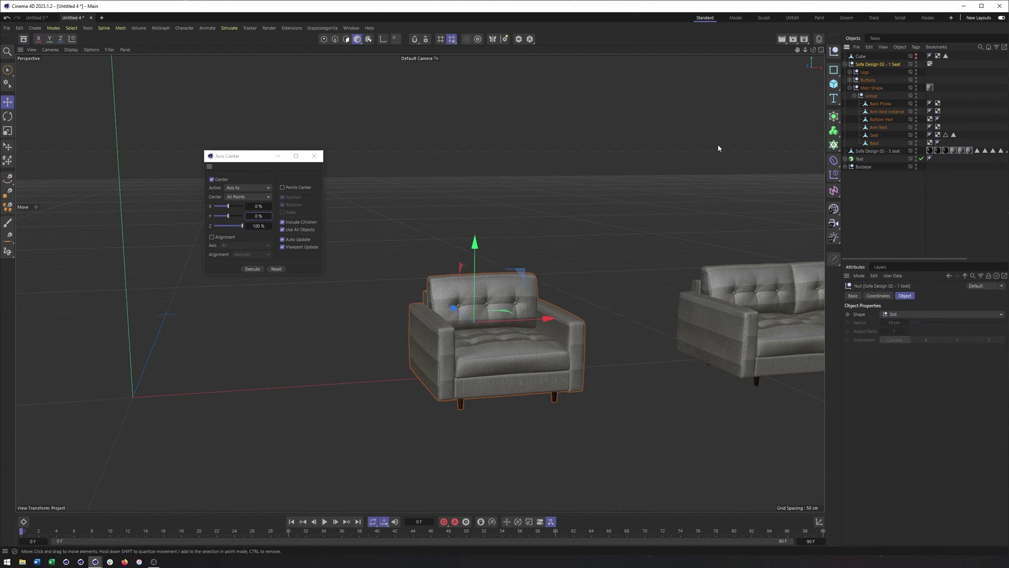
Select the 3-seat sofa and move the Axis Center window aside.
alt+middle_drag(665, 189, 381, 206)
click(516, 304)
mouse_move(522, 286)
alt+mouse_down()
mouse_move(505, 285)
mouse_move(520, 285)
alt+mouse_up()
drag(314, 156, 475, 163)
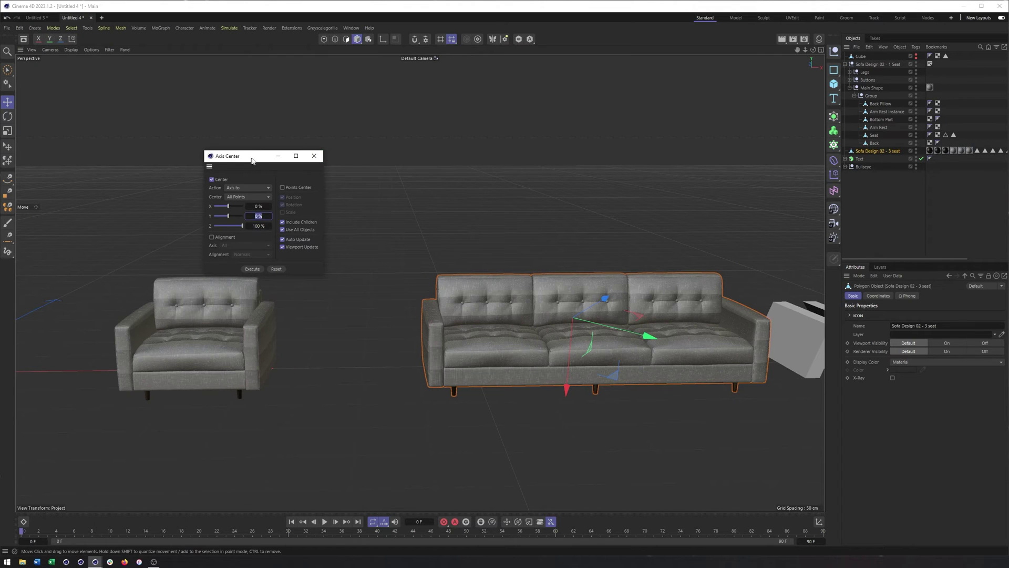
drag(254, 156, 358, 112)
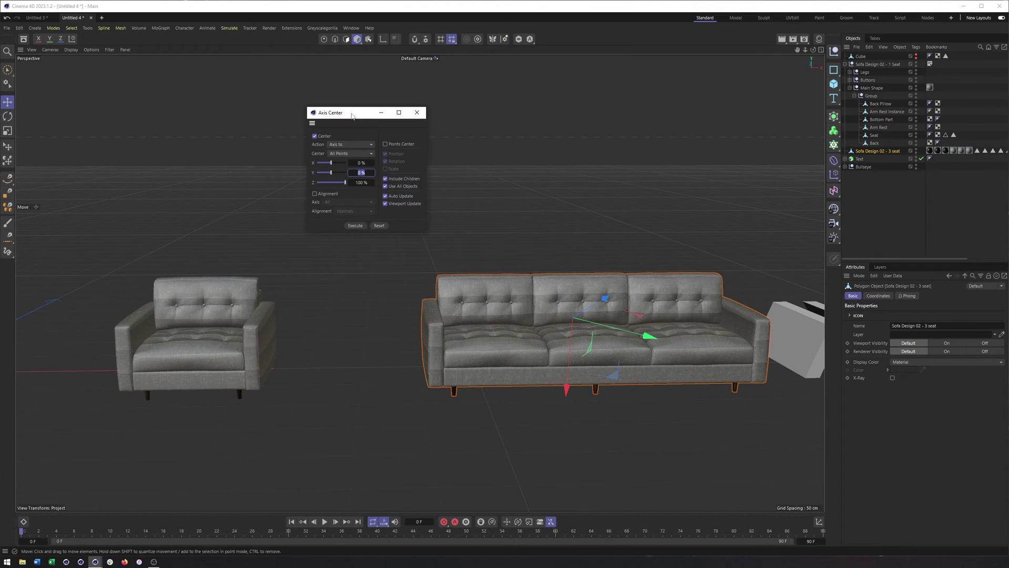
Switch Axis Center to orientation alignment with All axes aligned to World.
click(314, 136)
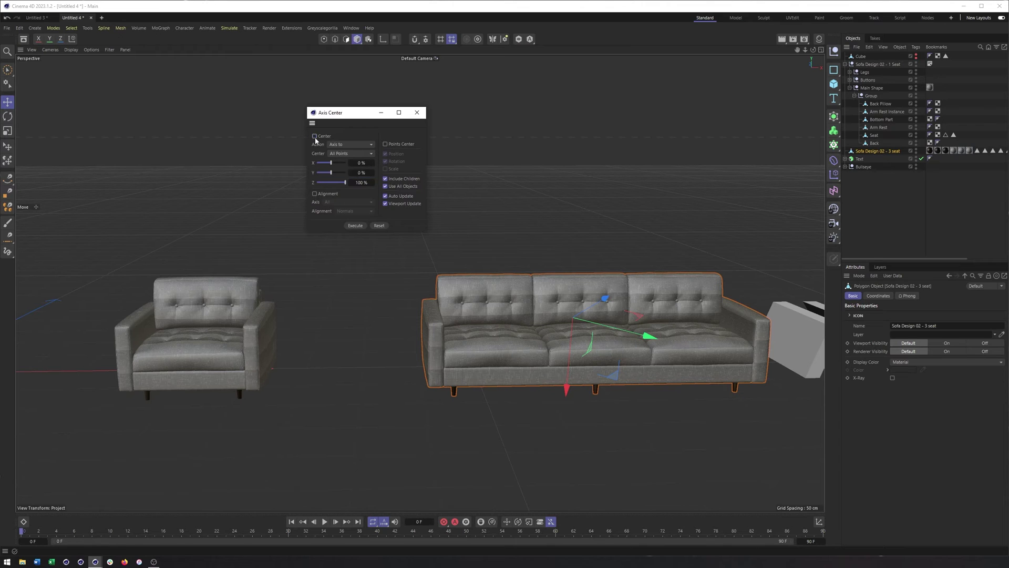
click(314, 193)
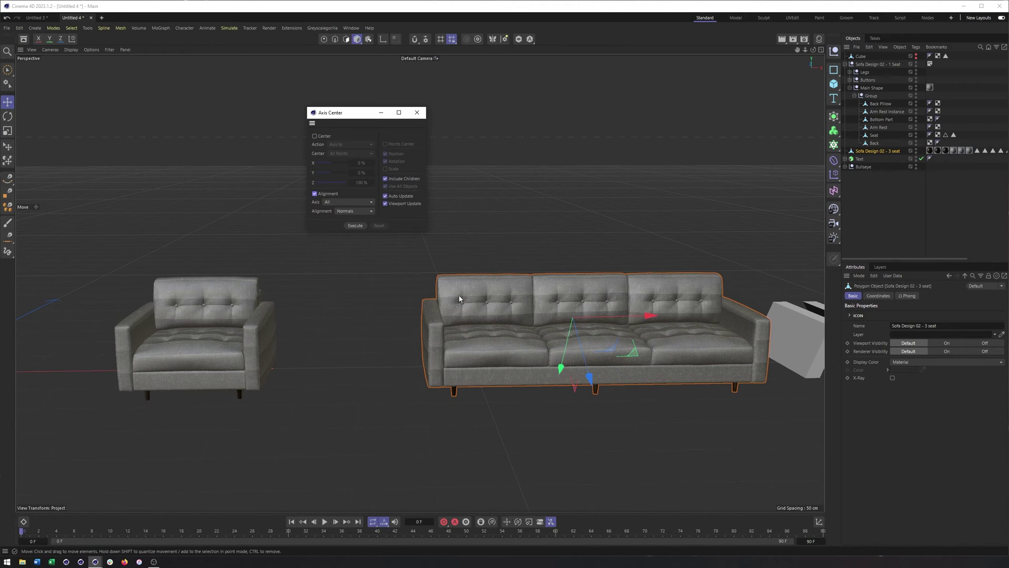
alt+drag(437, 272, 473, 279)
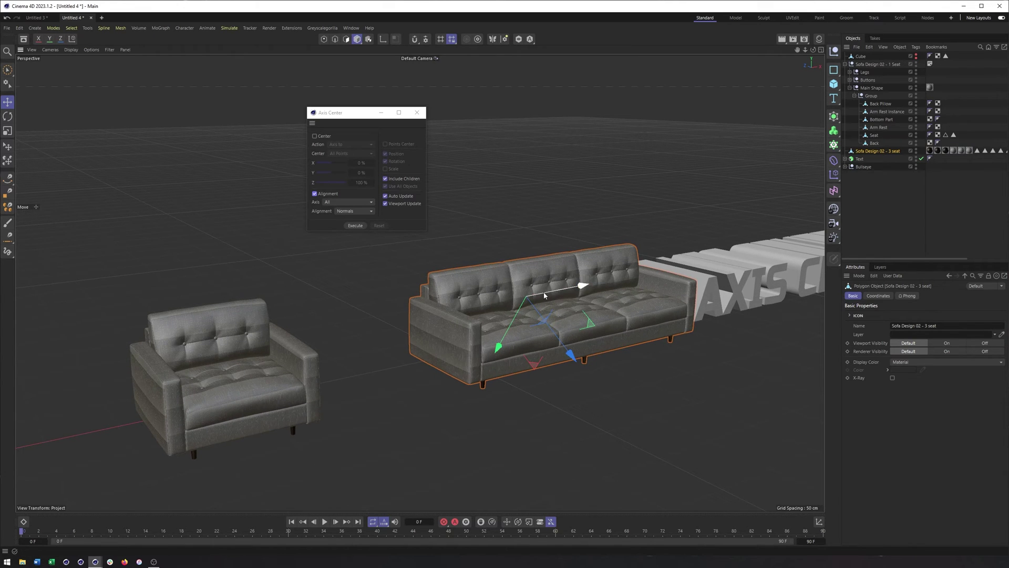
click(355, 202)
click(360, 189)
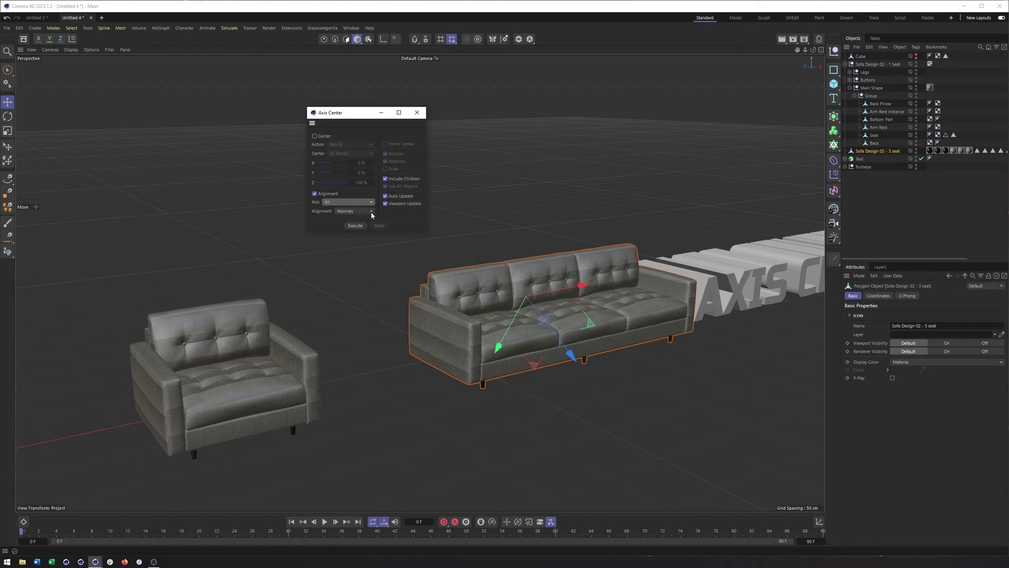
click(361, 213)
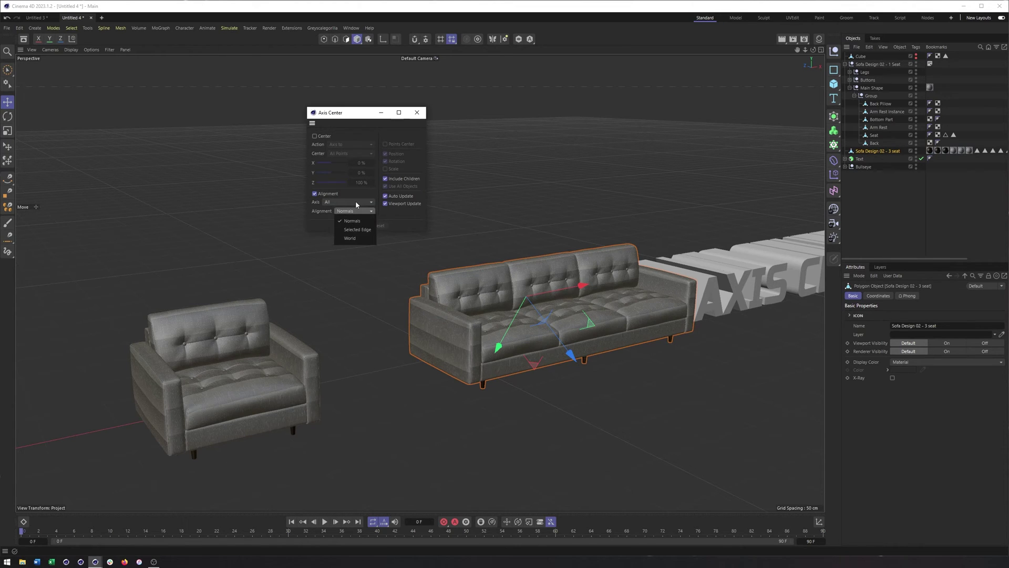
click(351, 238)
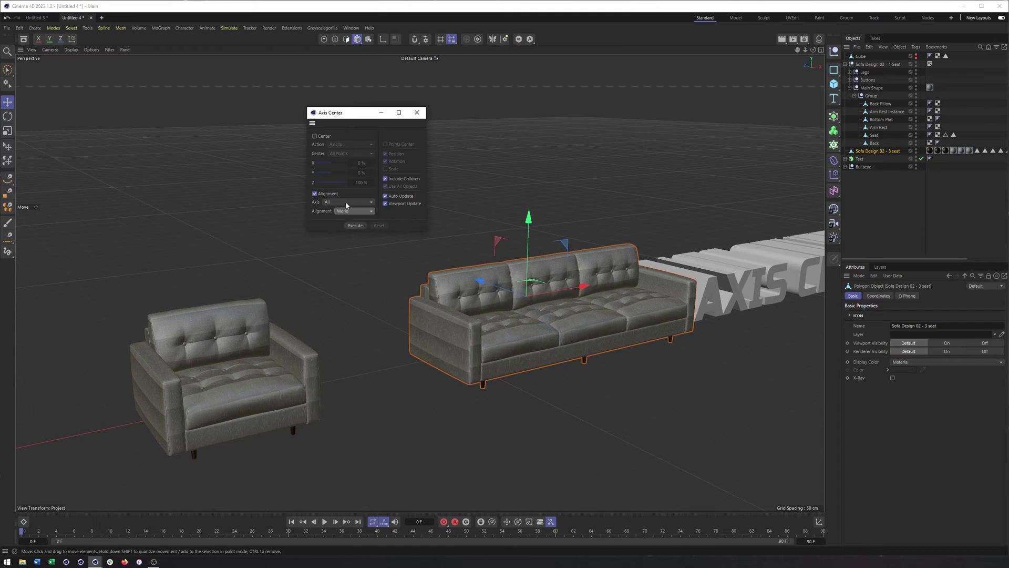
click(345, 202)
click(347, 211)
Re-enable axis position centring on All Points while keeping World alignment.
alt+drag(541, 294, 522, 289)
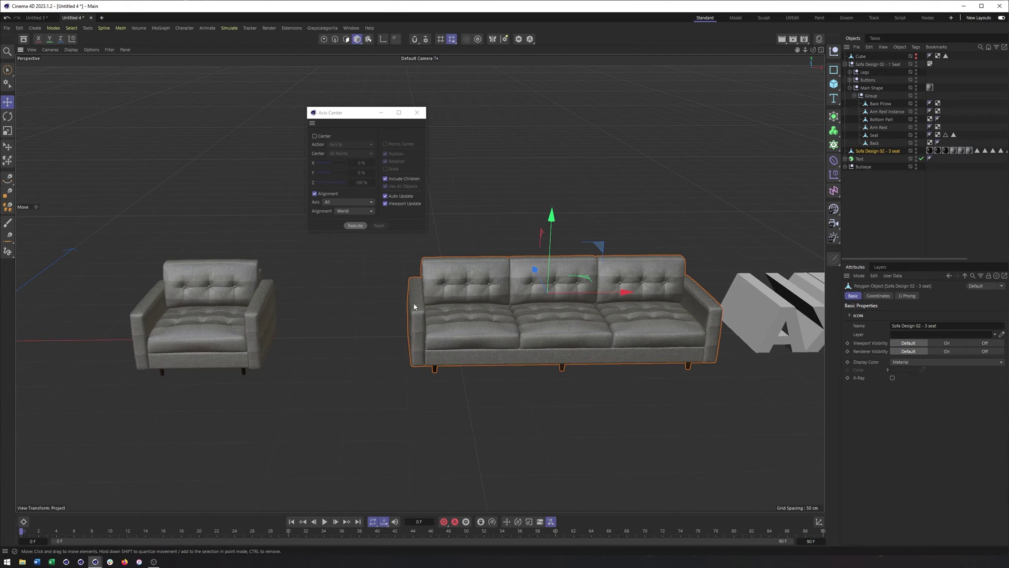
scroll(414, 306, up, 5)
click(345, 212)
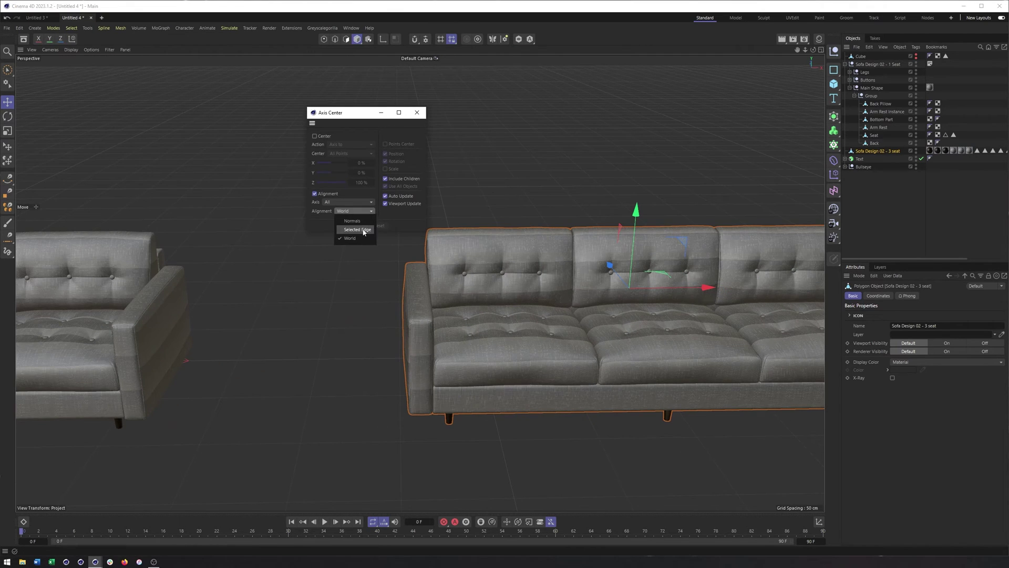
click(328, 140)
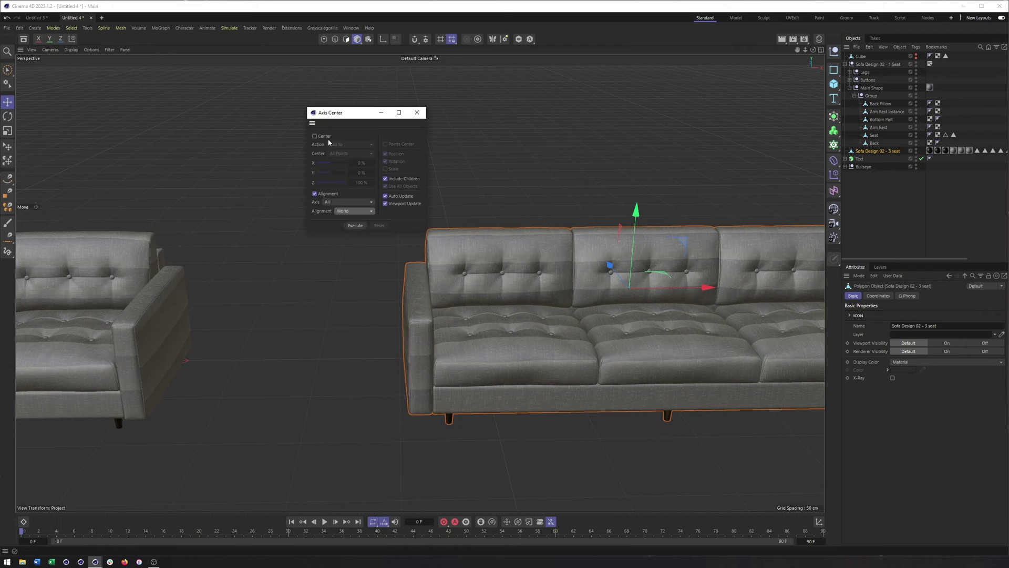
click(325, 135)
click(350, 153)
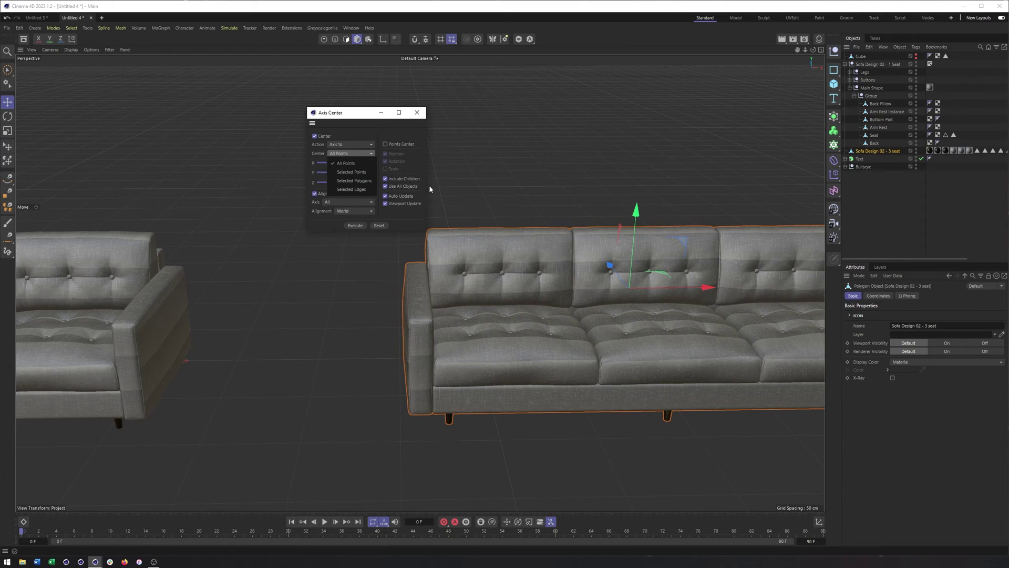
click(350, 121)
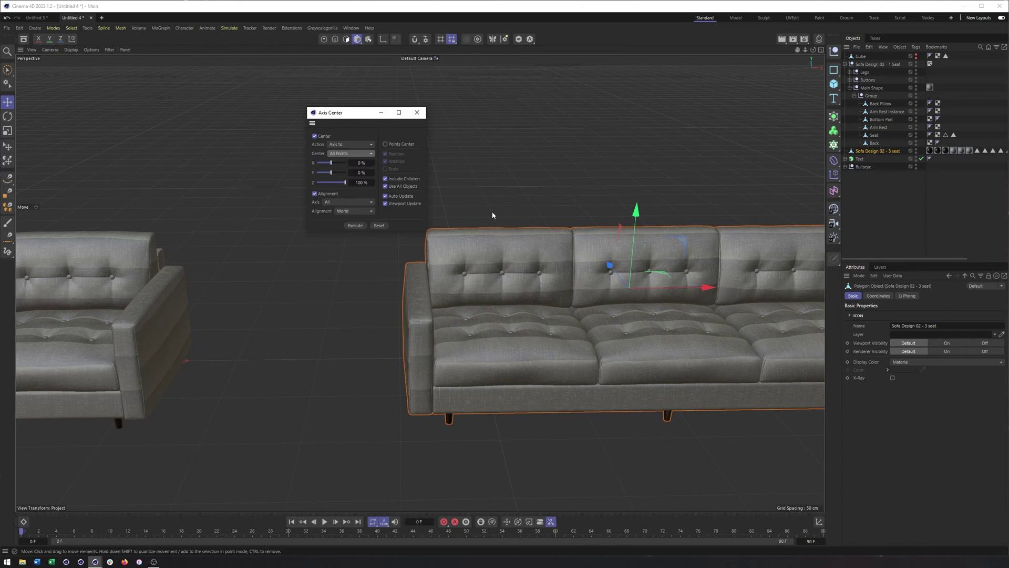
alt+drag(553, 321, 595, 320)
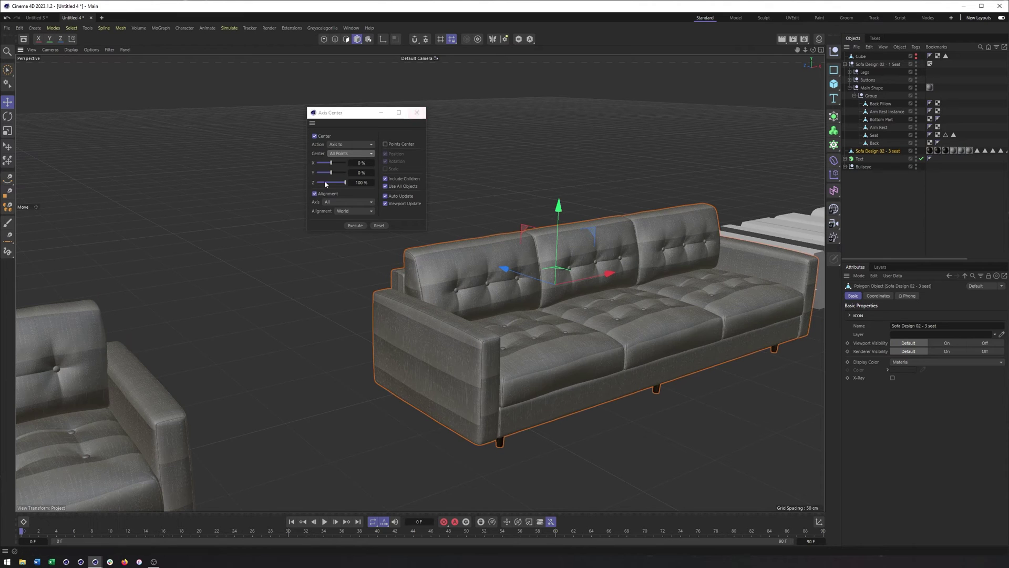
Disable orientation alignment, reset offsets to 0%, execute on the sofa and close Axis Center.
click(314, 194)
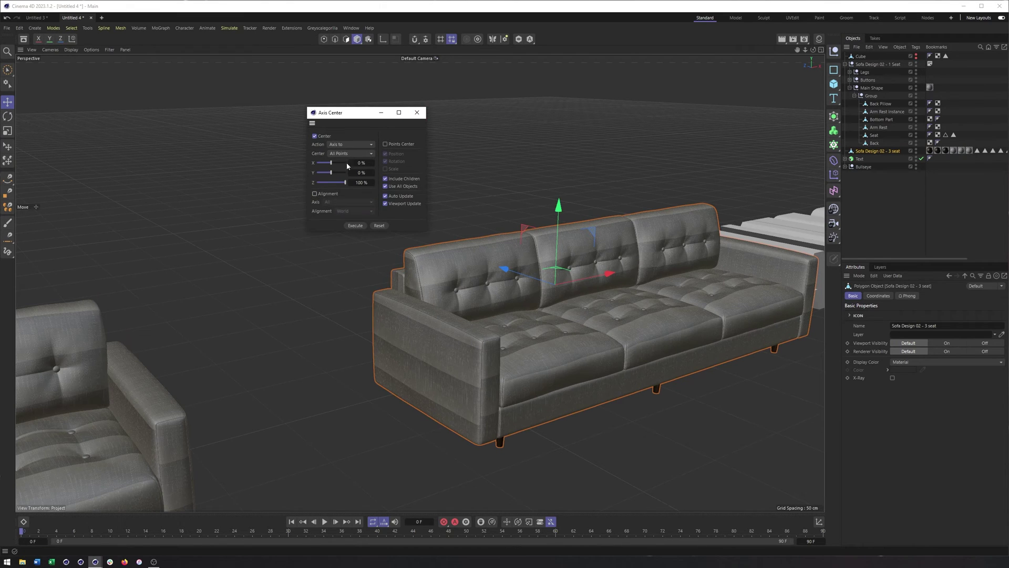
click(379, 225)
click(354, 226)
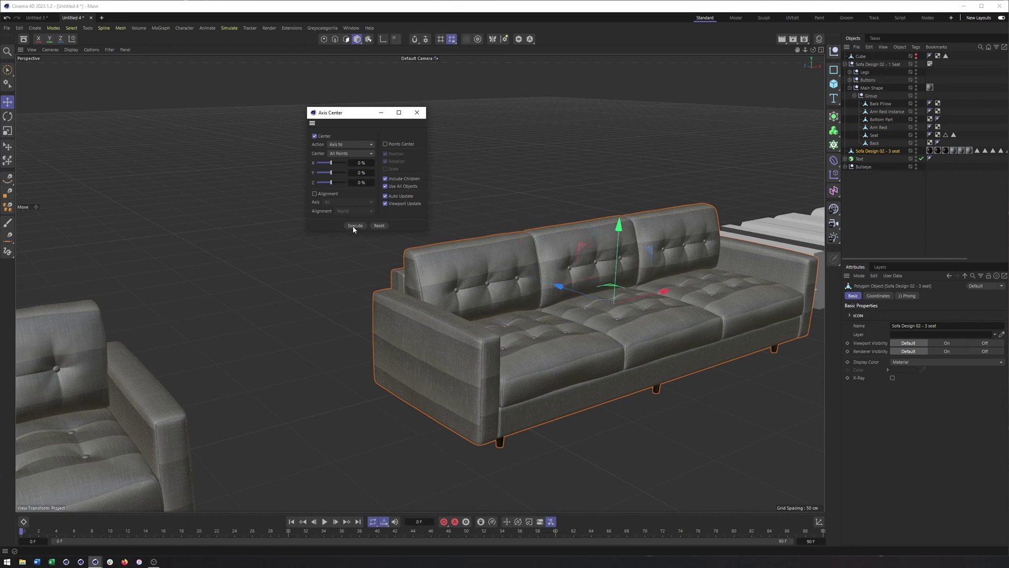
click(414, 117)
alt+right_drag(500, 191, 413, 241)
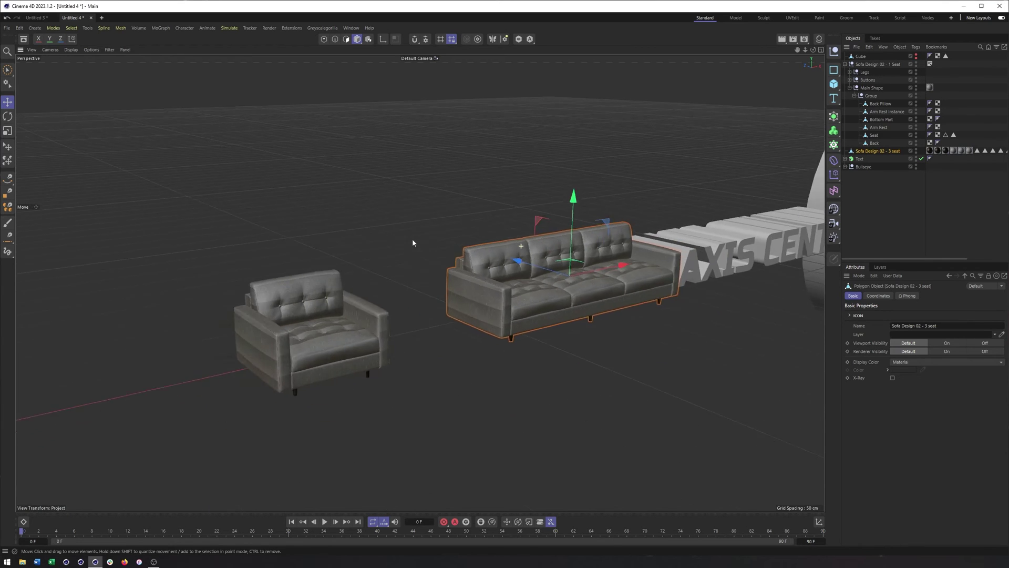
alt+drag(412, 241, 442, 257)
Add a Cube, make it editable with C, and select a corner point and top edge.
click(833, 84)
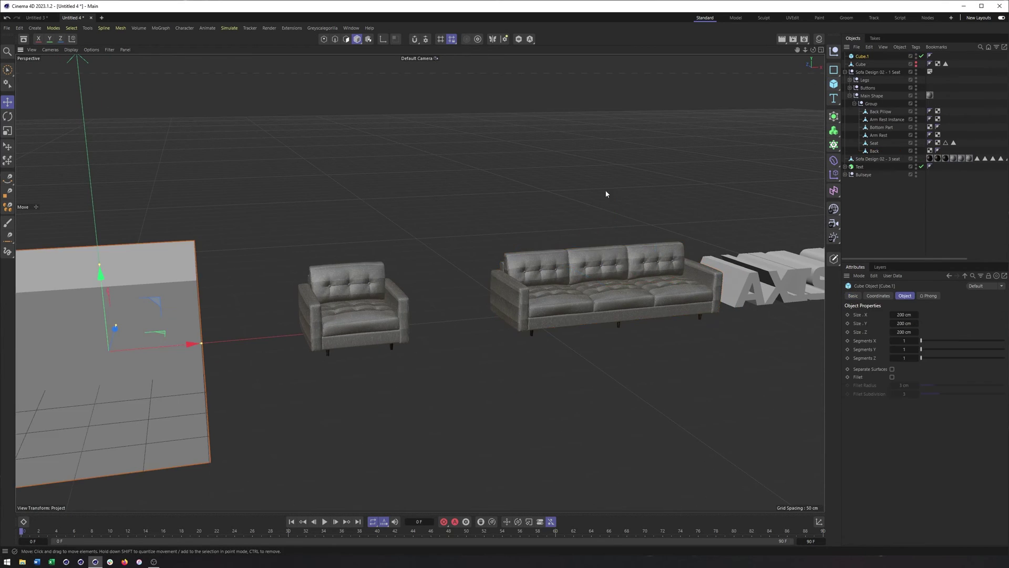
alt+middle_drag(388, 273, 597, 253)
alt+right_drag(597, 253, 526, 260)
alt+middle_drag(525, 260, 602, 261)
key(c)
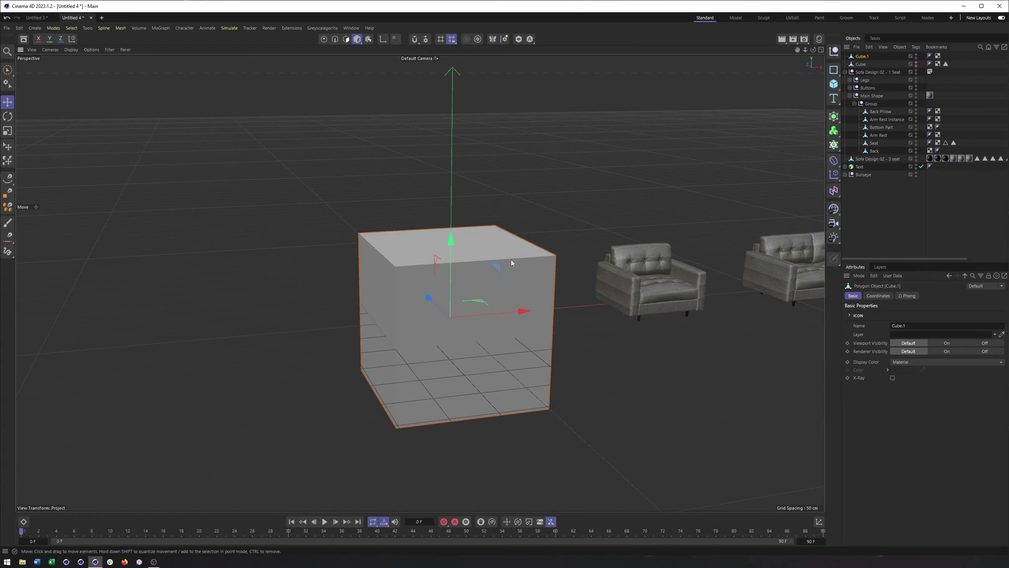
click(324, 39)
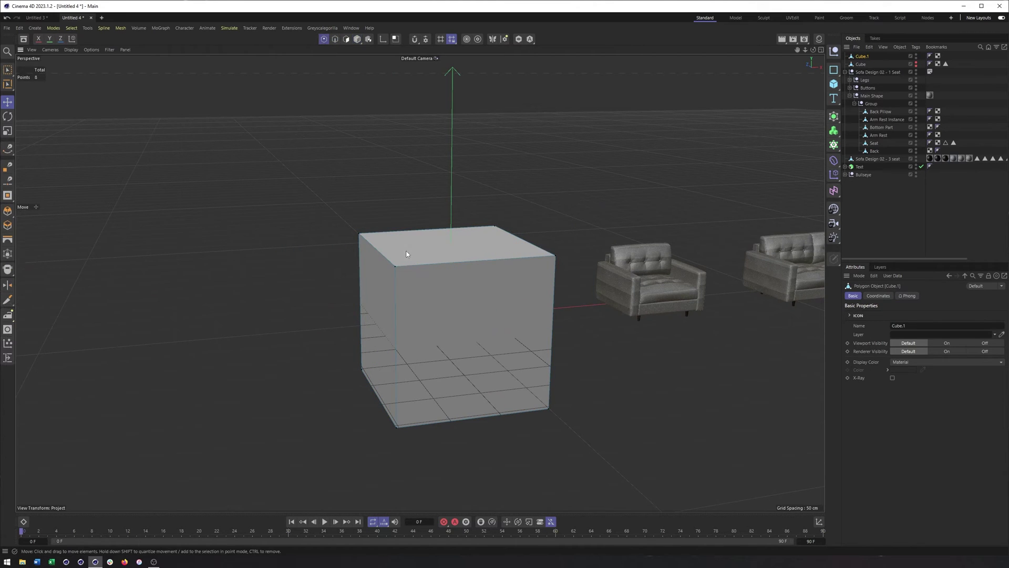
click(396, 267)
click(335, 39)
click(453, 265)
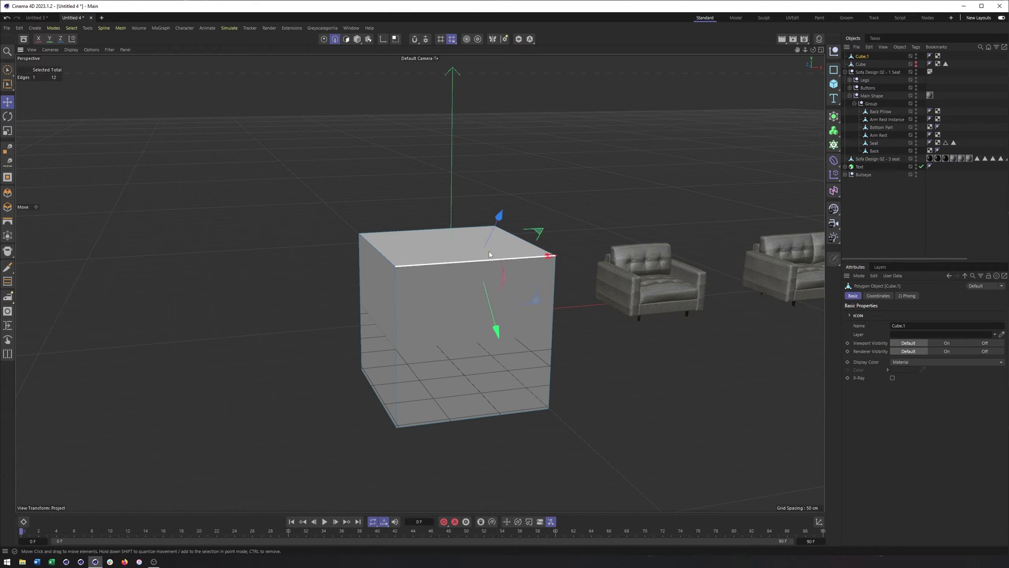
click(357, 39)
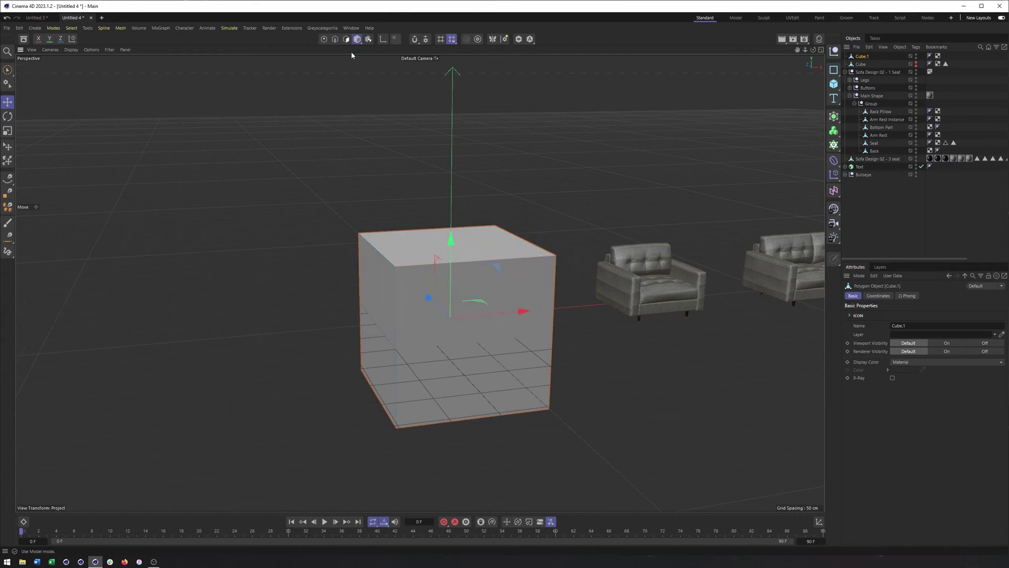
In Axis Center, centre on the selected points and set the Y offset to -15%.
click(89, 28)
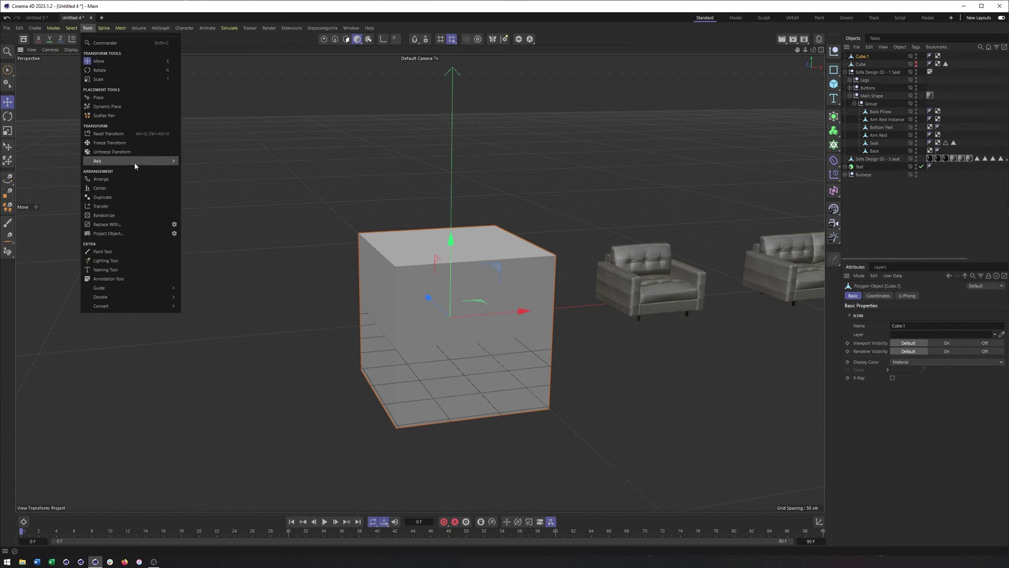
mouse_move(135, 164)
click(200, 164)
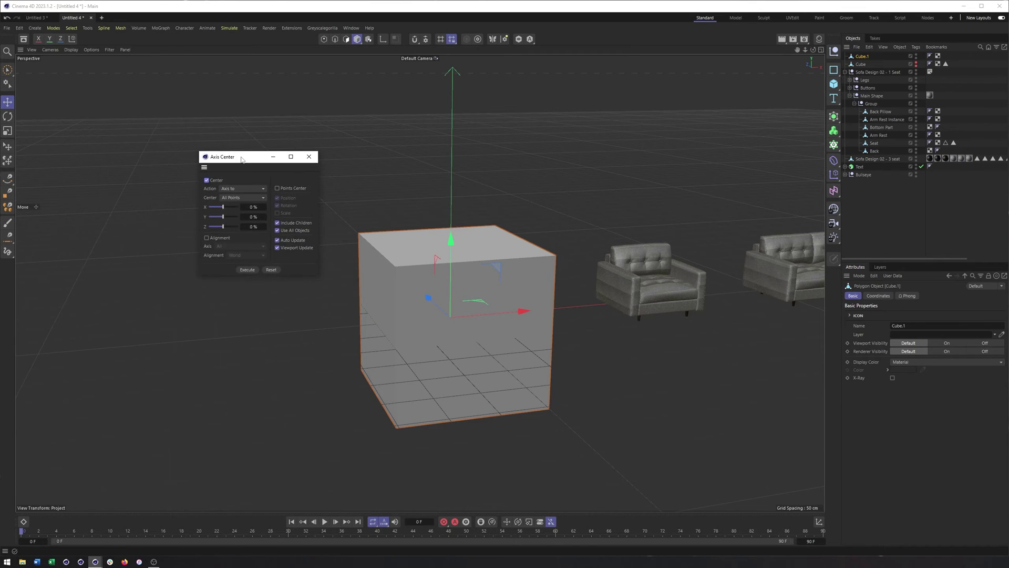
drag(237, 156, 292, 103)
click(297, 144)
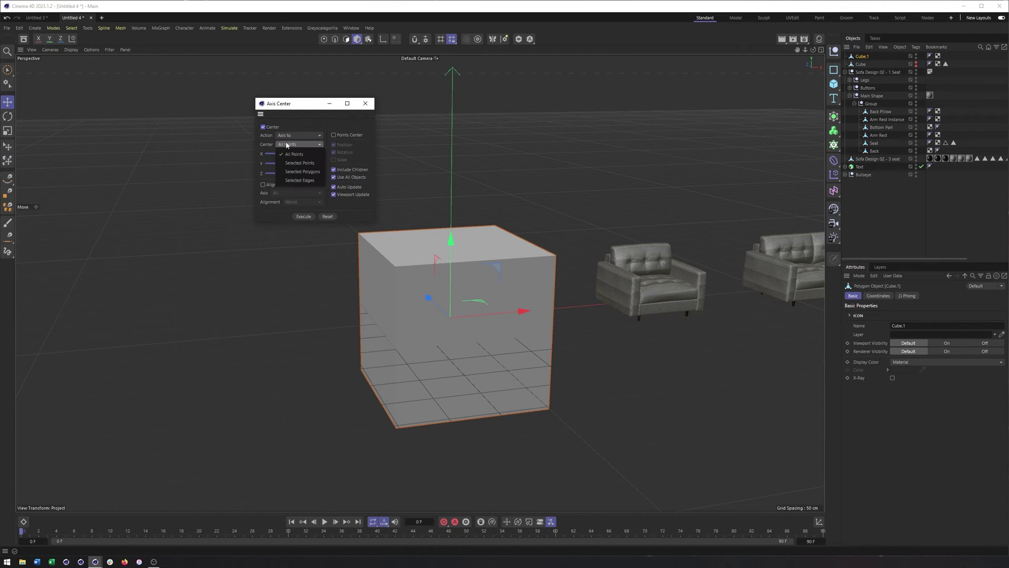
click(296, 163)
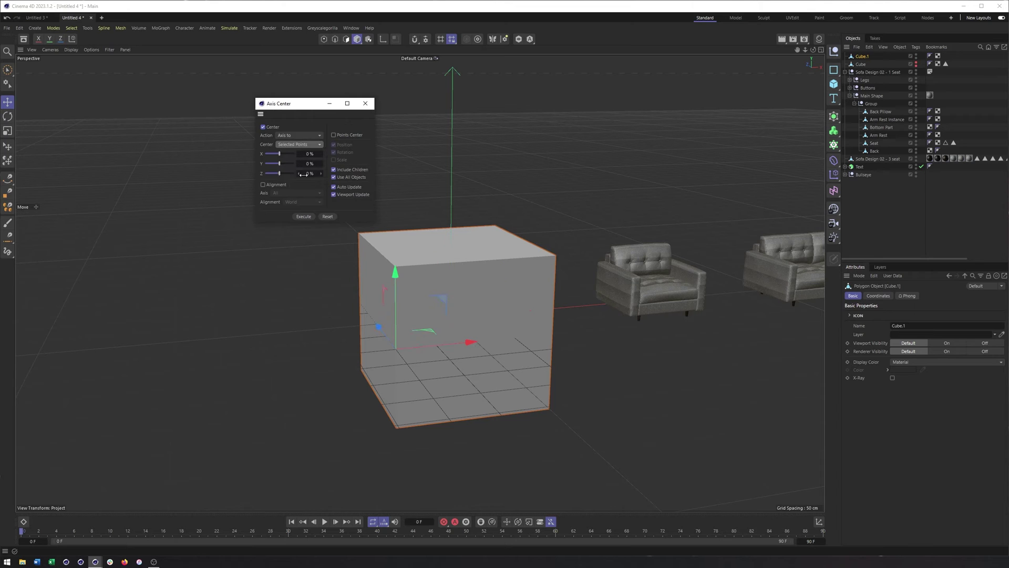
alt+drag(412, 317, 443, 323)
alt+middle_drag(442, 324, 472, 325)
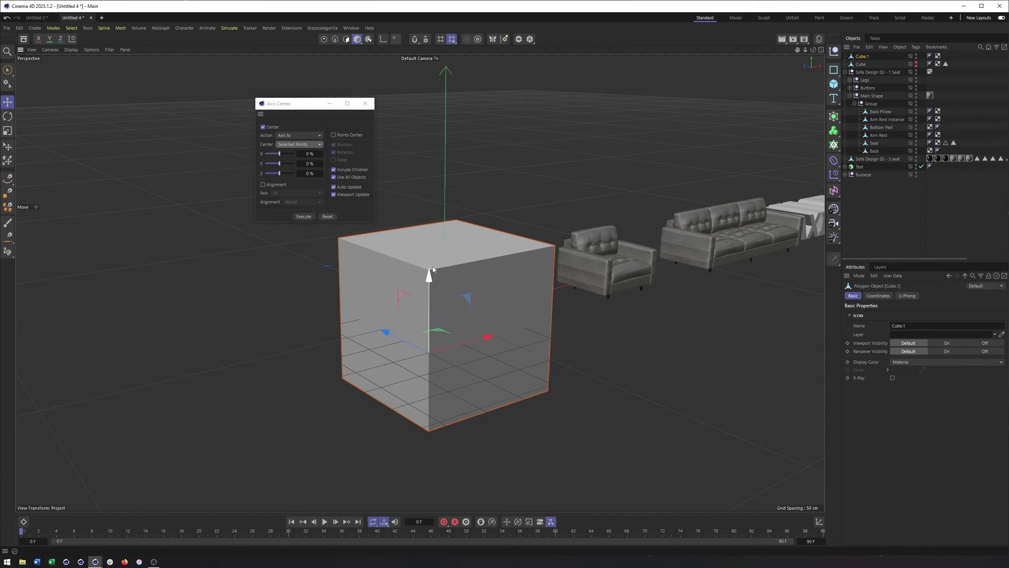
alt+drag(464, 289, 428, 301)
drag(279, 164, 296, 166)
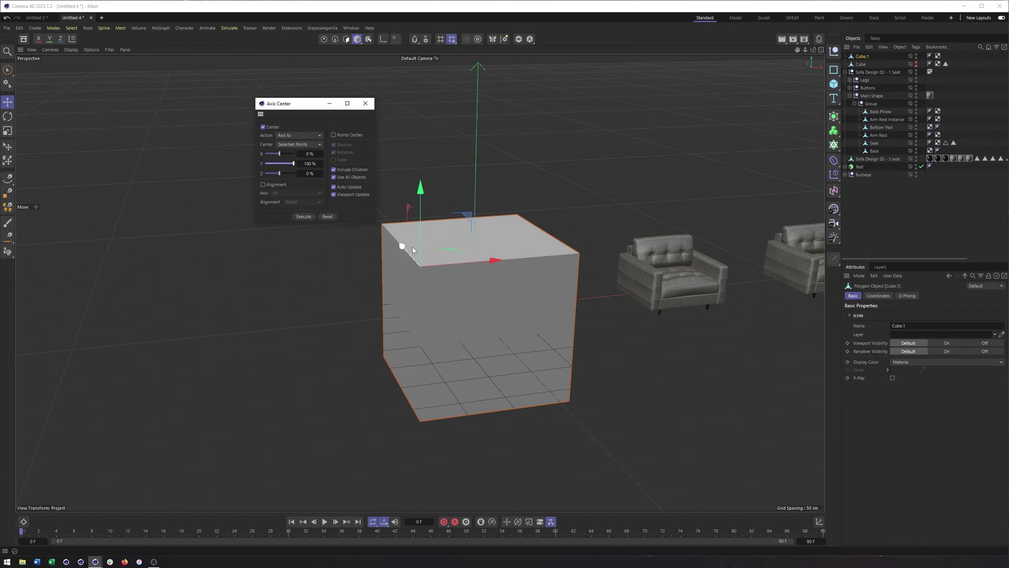
drag(293, 164, 277, 164)
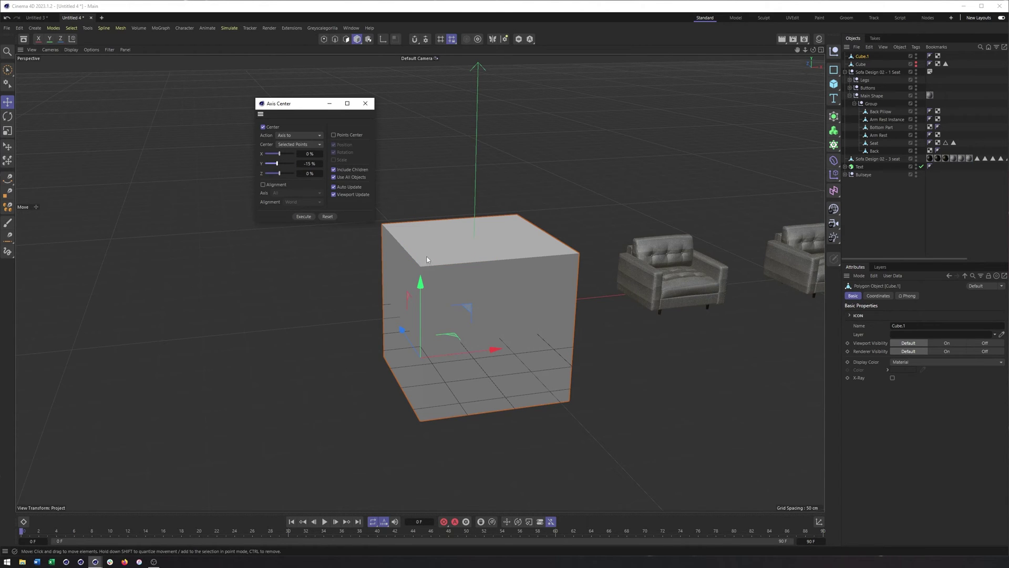
Centre on the selected edge and slide the X offset to -100%.
mouse_move(464, 270)
alt+mouse_down()
mouse_move(457, 279)
mouse_move(446, 269)
alt+mouse_up()
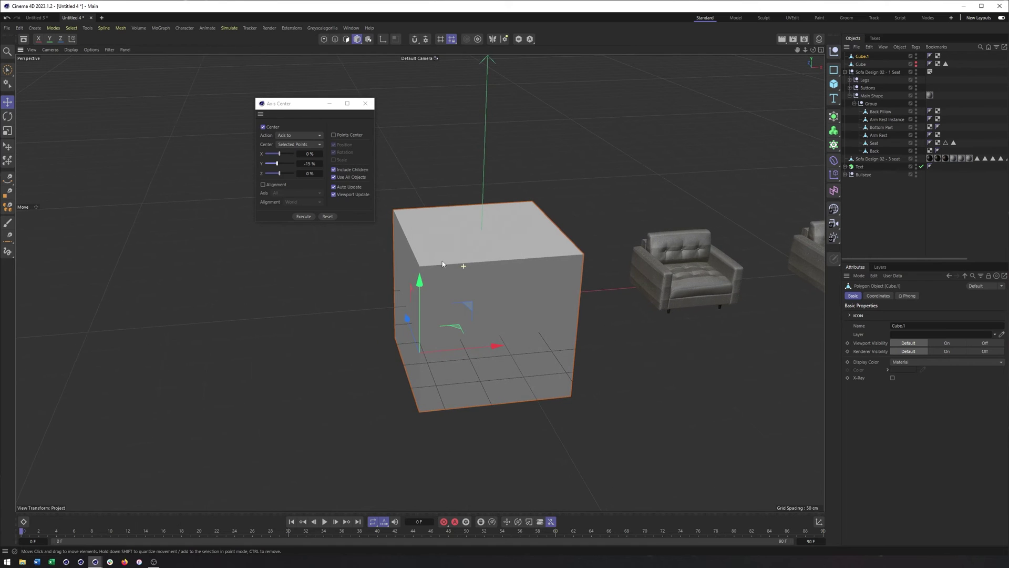
click(309, 145)
click(299, 180)
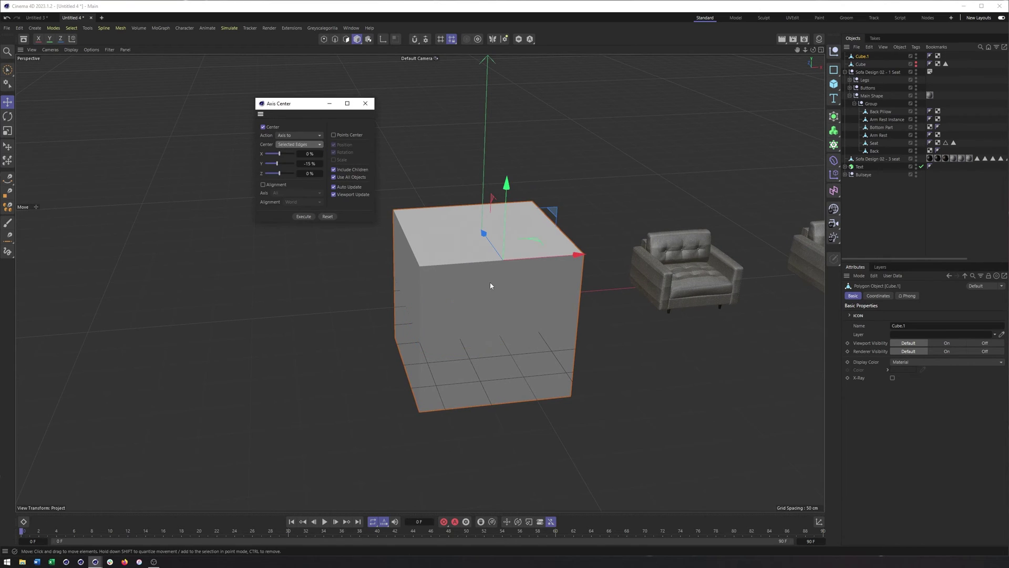
alt+drag(491, 286, 474, 275)
mouse_move(279, 153)
mouse_down()
mouse_move(291, 154)
mouse_move(266, 154)
mouse_up()
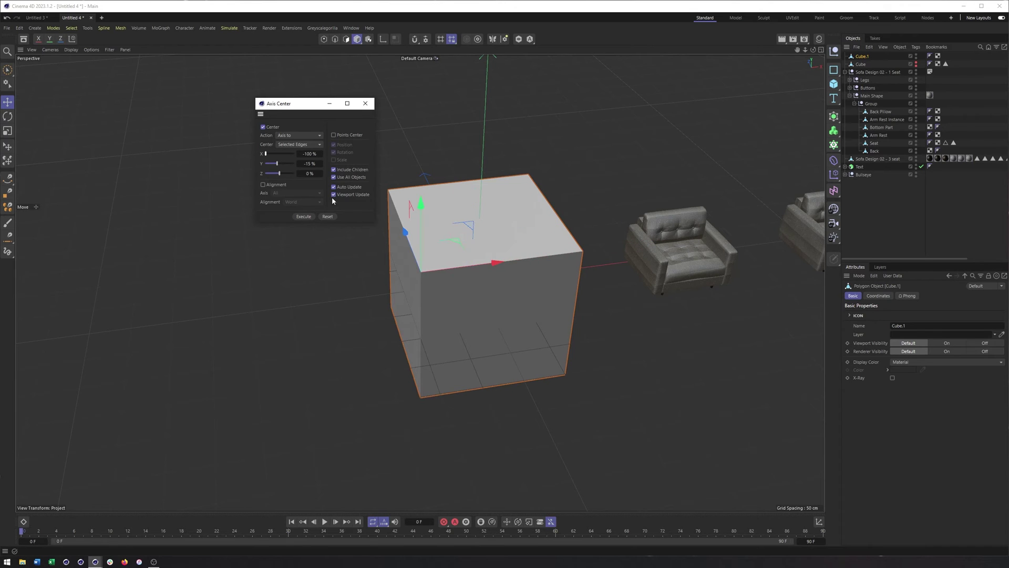
Switch the reference back to All Points, execute on Cube.1, and close Axis Center.
alt+drag(431, 284, 416, 235)
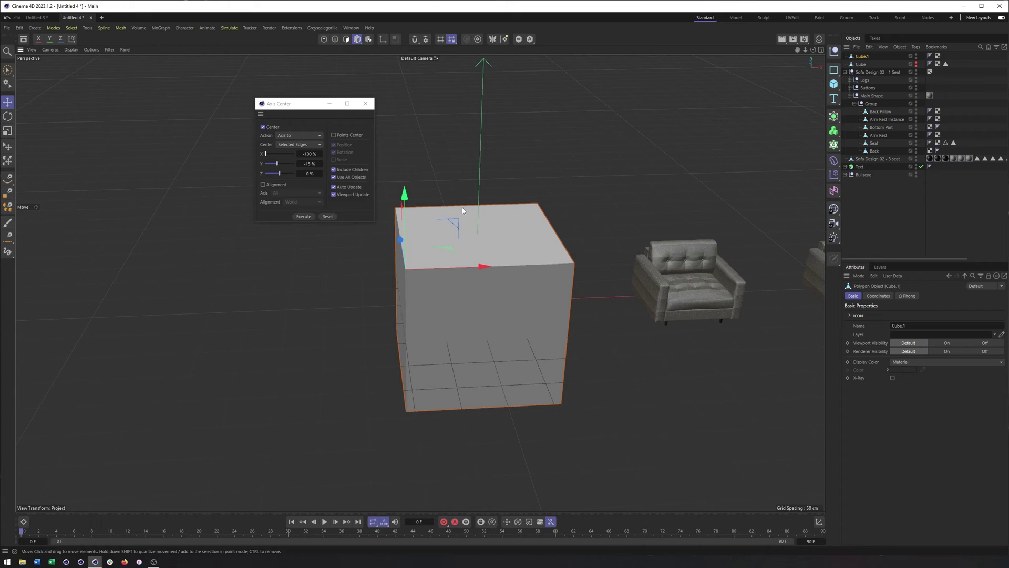
click(304, 147)
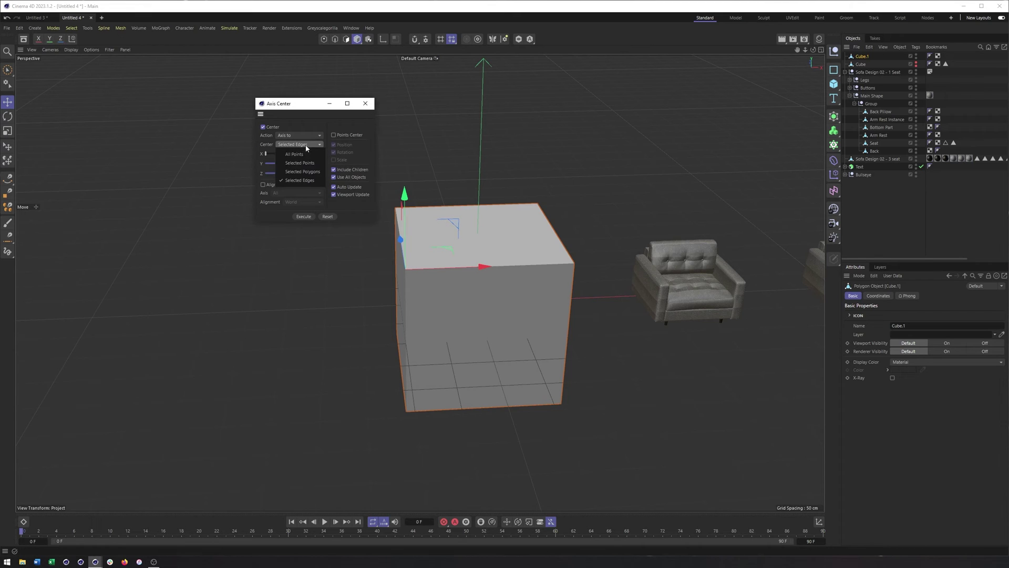
click(306, 159)
click(301, 218)
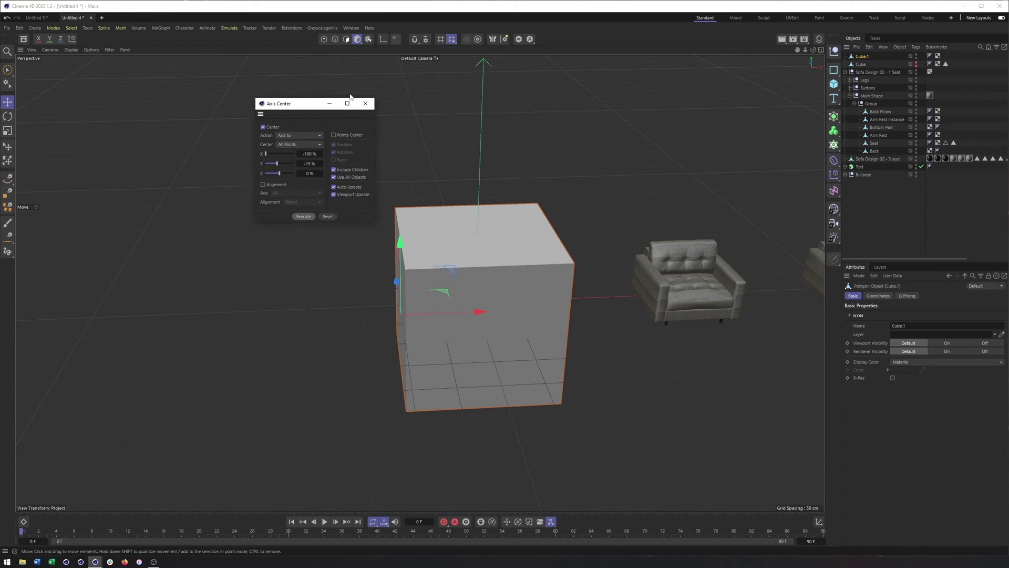
click(365, 103)
alt+middle_drag(527, 239, 399, 243)
alt+drag(398, 246, 475, 237)
click(372, 239)
Zoom to the AXIS CENTER text, expand the Text object and select its Text Spline.
alt+middle_drag(372, 239, 415, 263)
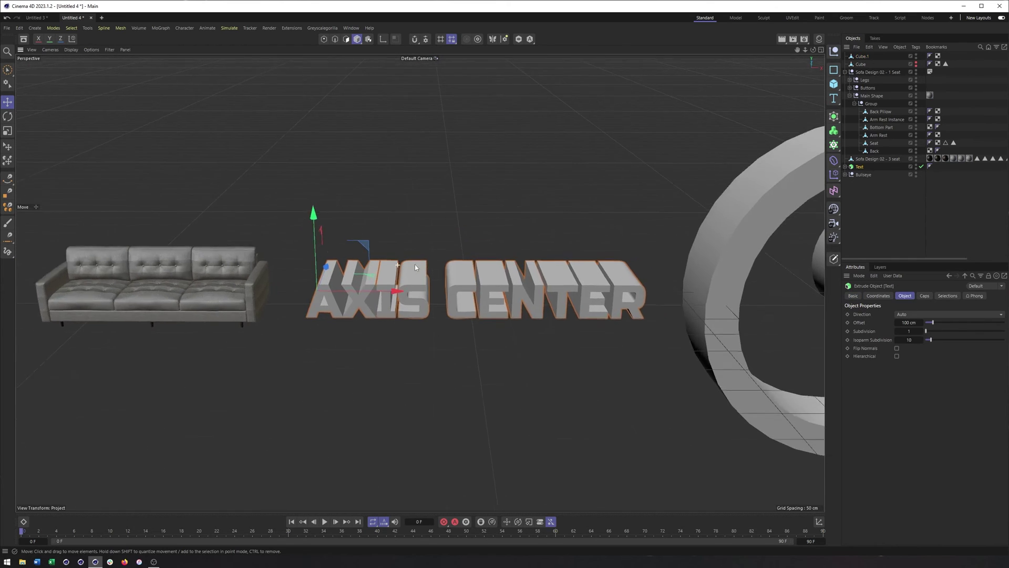
alt+right_drag(415, 264, 424, 271)
alt+drag(424, 271, 430, 266)
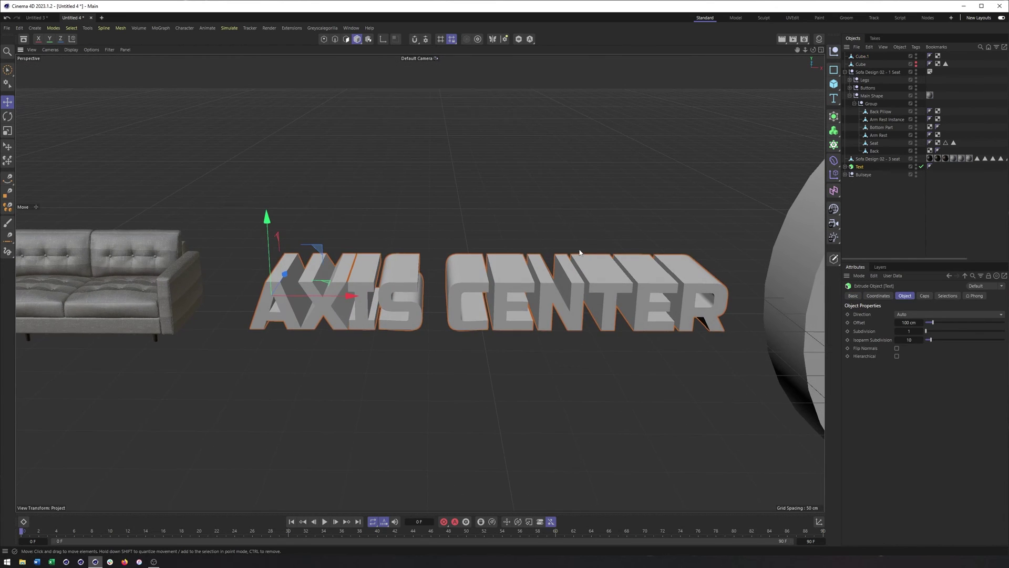
click(846, 167)
click(870, 175)
alt+drag(534, 232, 585, 228)
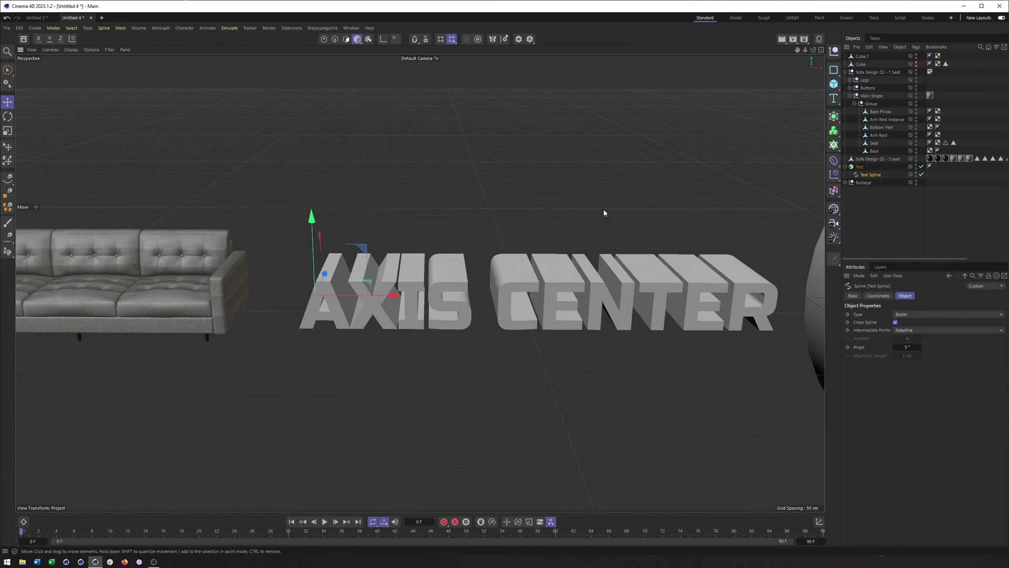
click(853, 167)
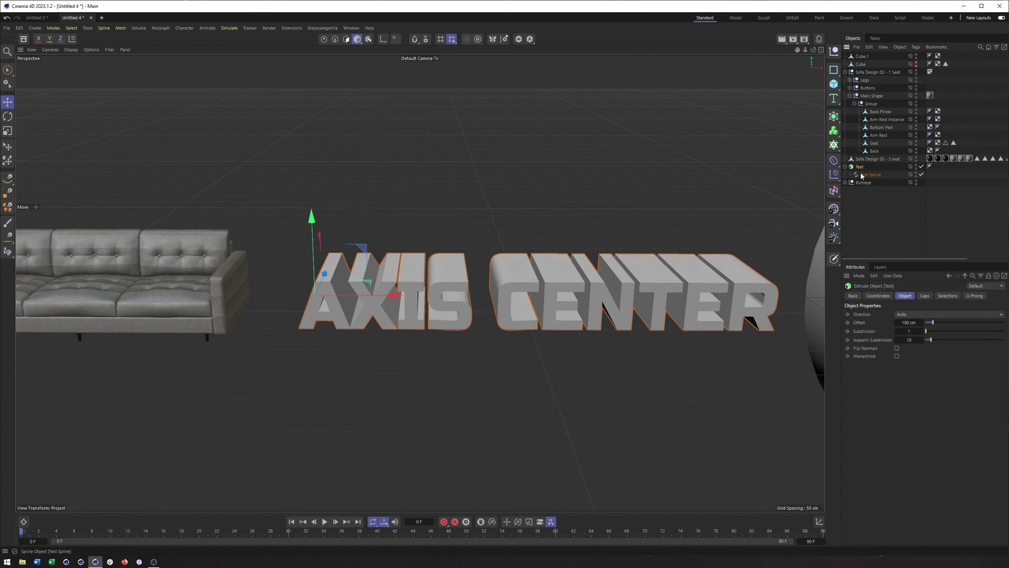
click(865, 174)
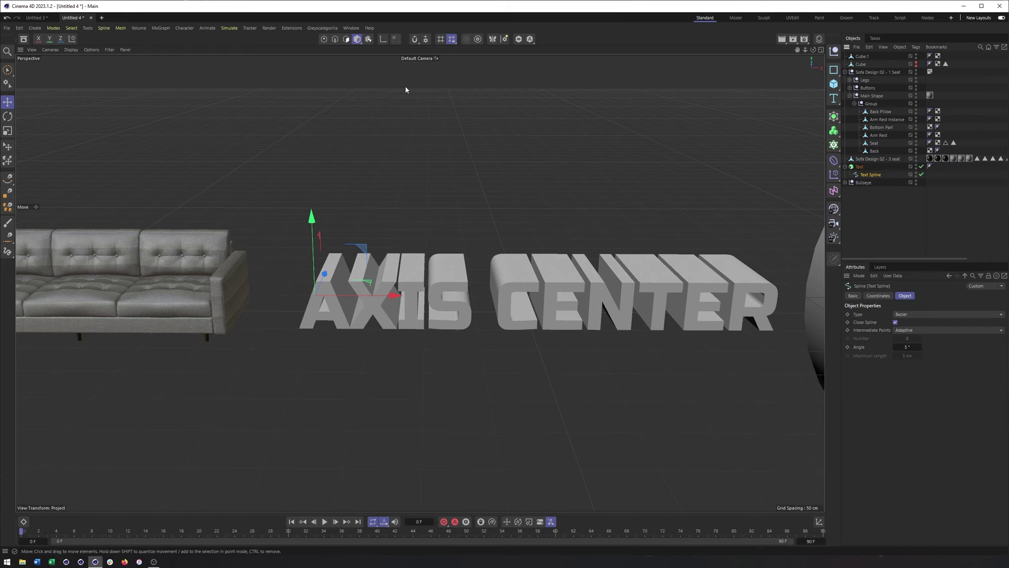
click(87, 28)
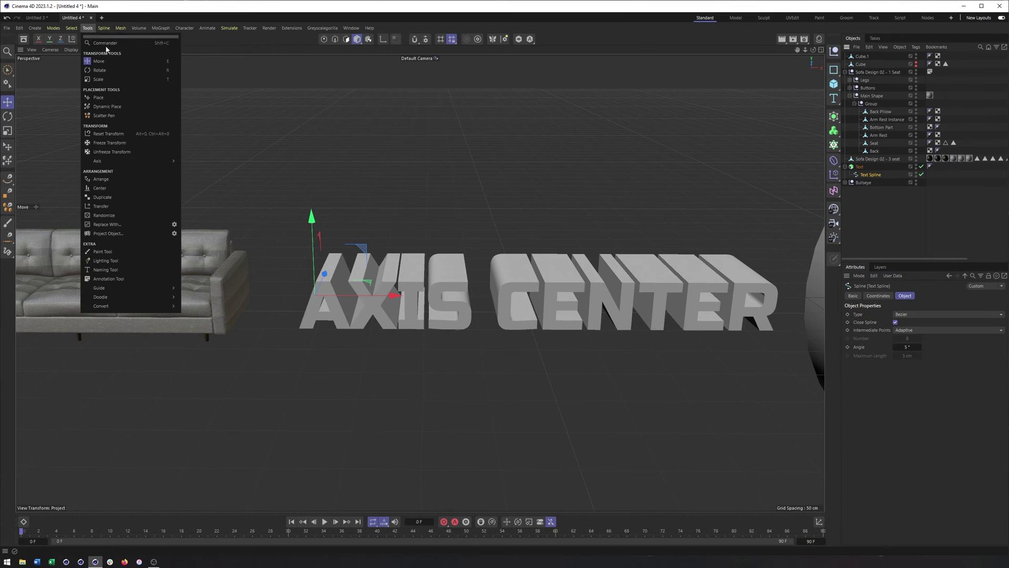
Detach the Axis tools as a floating palette and move it higher on screen.
mouse_move(139, 160)
click(210, 157)
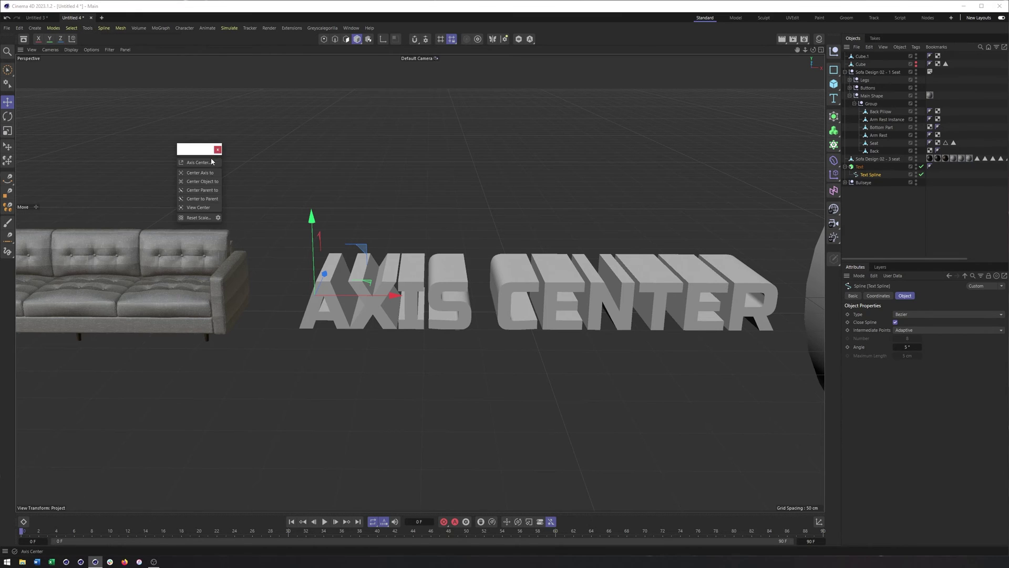
drag(210, 149, 236, 103)
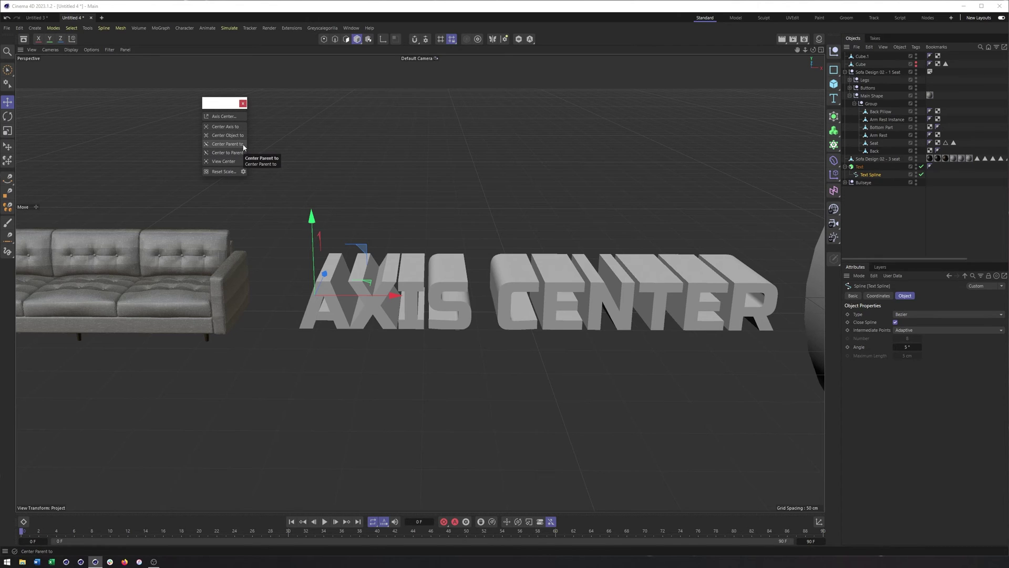
Duplicate the Text object as a hidden Text.1, then select the original's Text Spline.
click(845, 166)
click(859, 167)
ctrl+drag(858, 167, 861, 177)
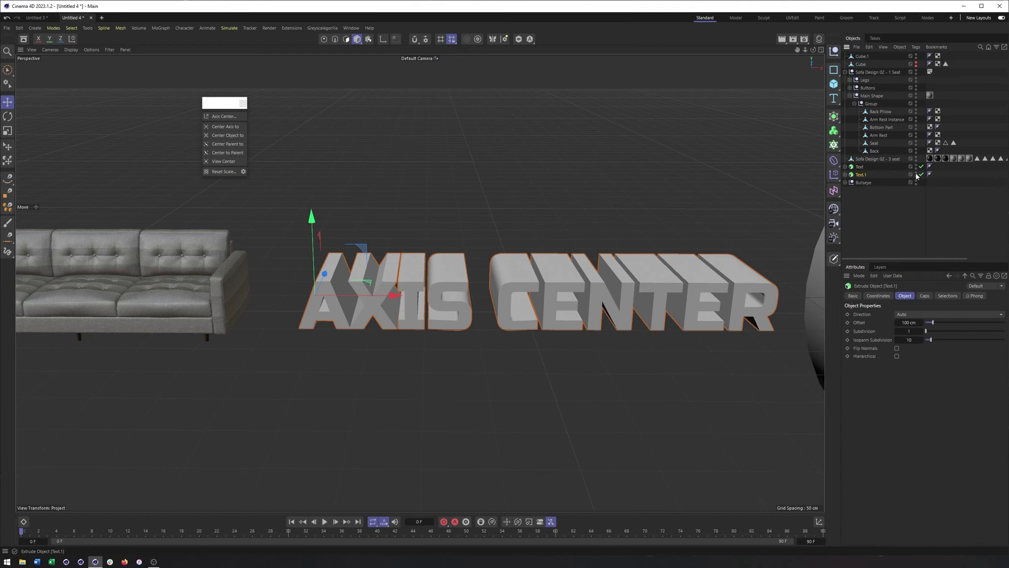
click(858, 167)
click(845, 167)
click(871, 176)
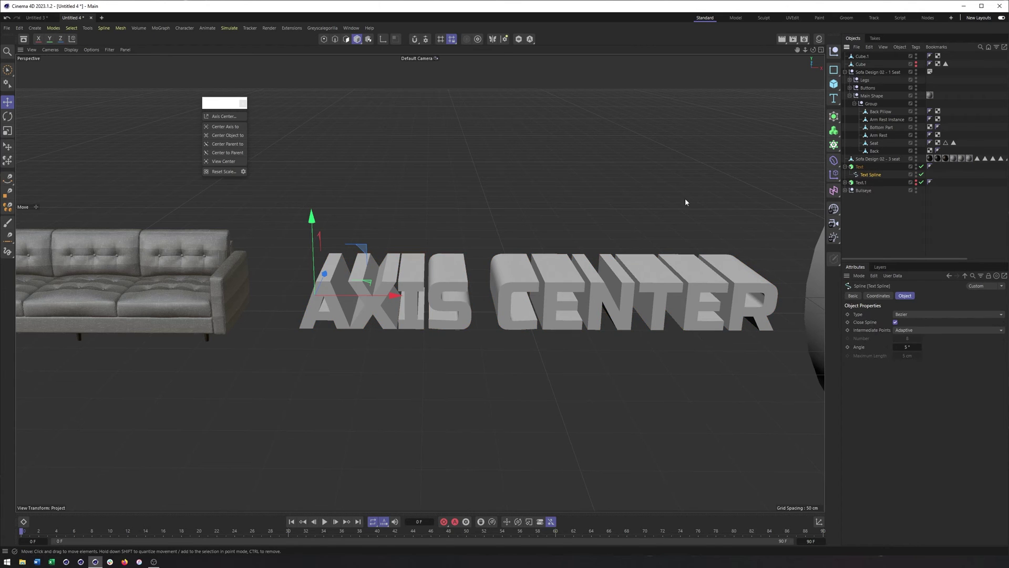
alt+drag(588, 200, 568, 196)
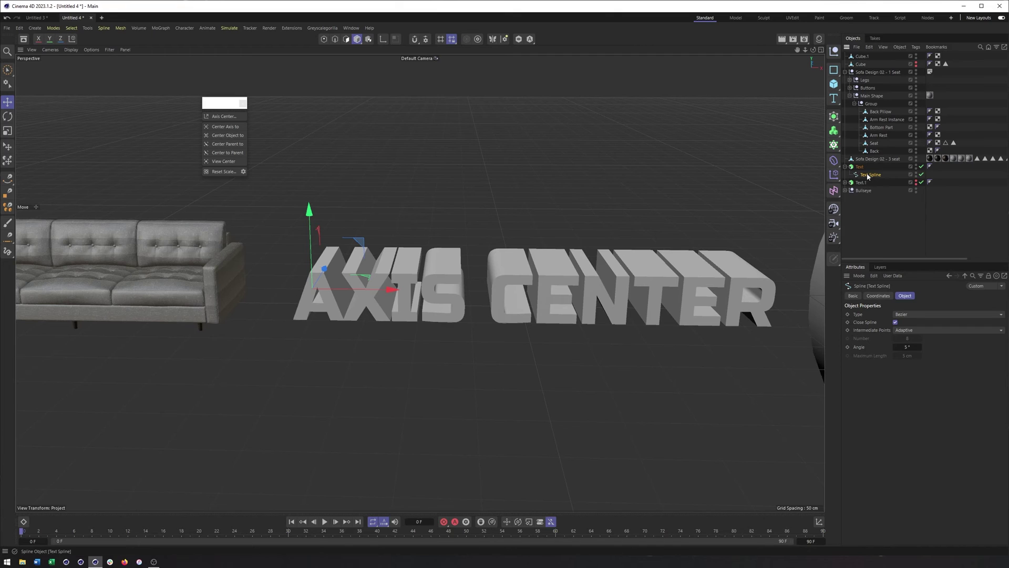
Centre the Text Spline's axis with Center Axis to, resetting the Axis Center X/Y/Z offsets to 0%.
click(227, 128)
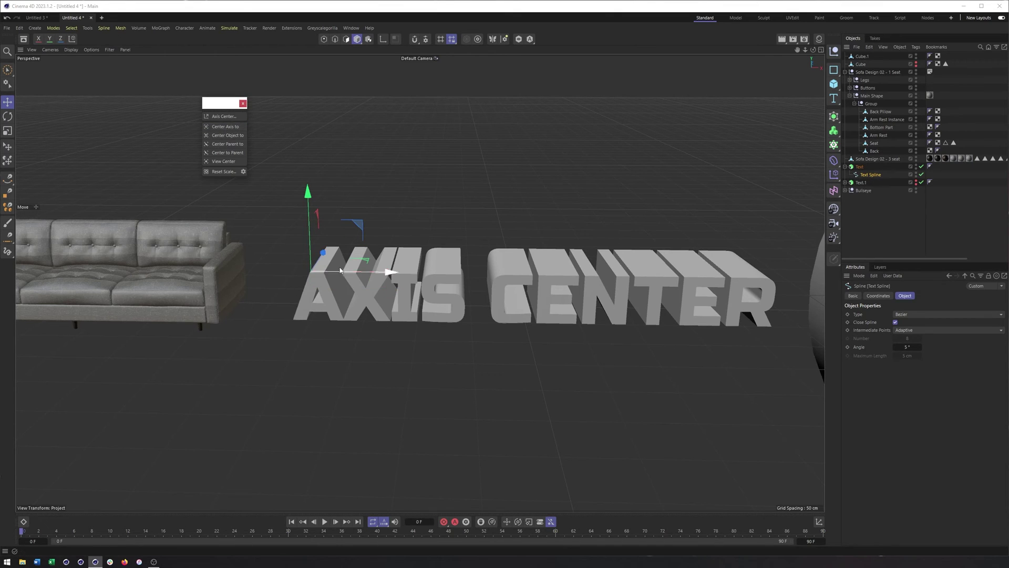
click(221, 116)
drag(254, 114, 301, 100)
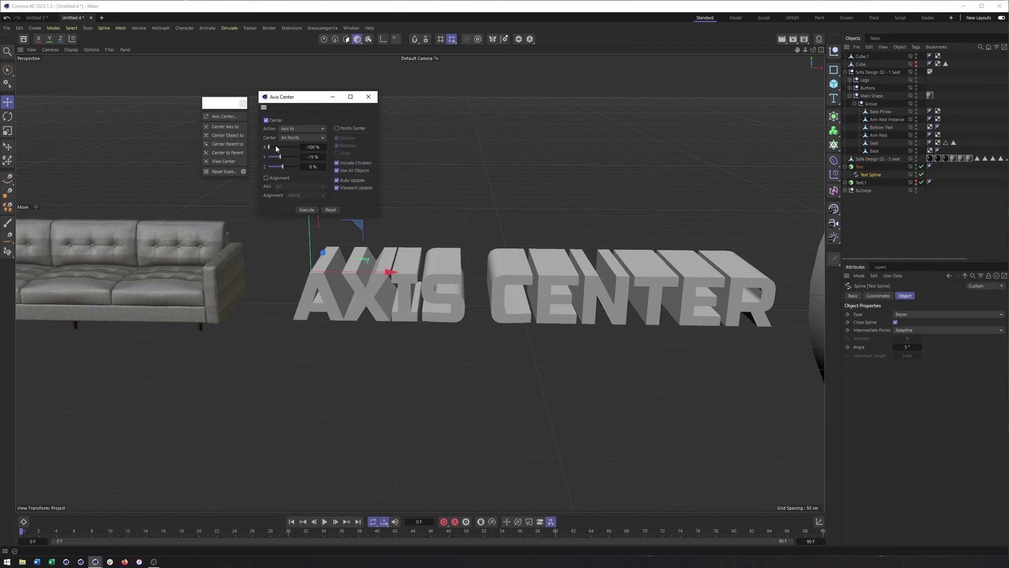
click(327, 210)
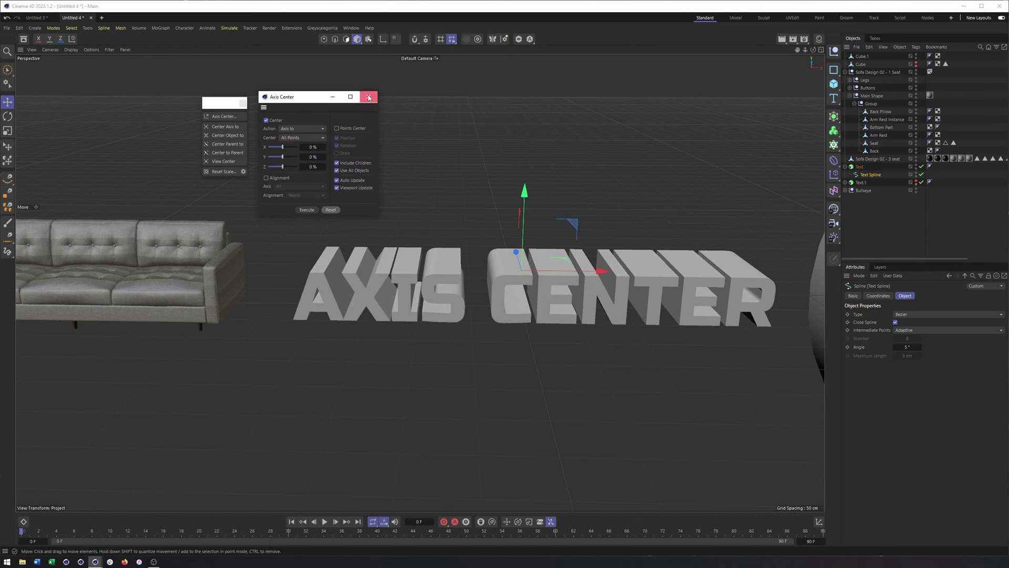
click(369, 97)
Switch the Text extrusion off and back on to inspect the centred AXIS CENTER outline.
alt+drag(632, 291, 610, 290)
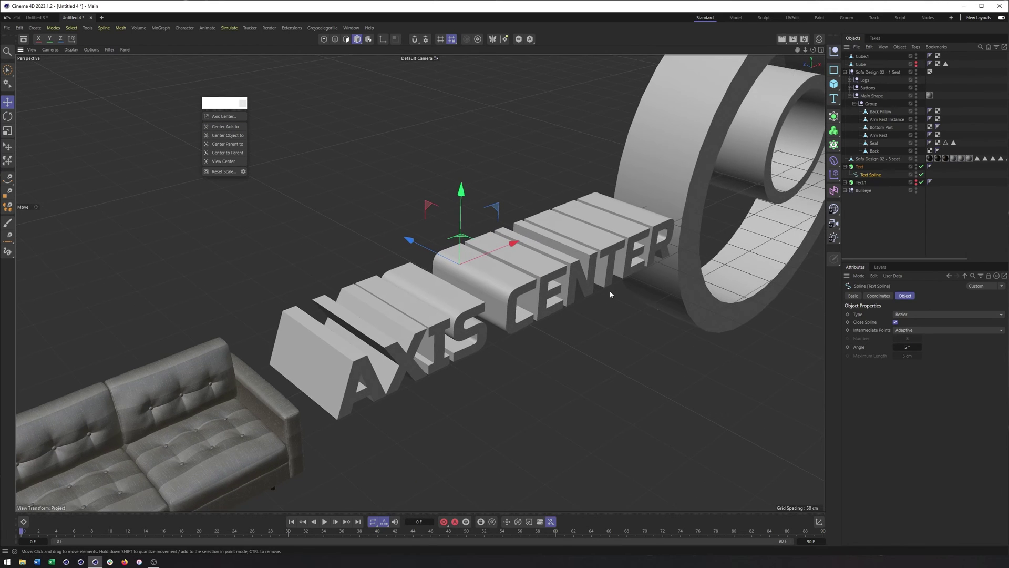
click(921, 167)
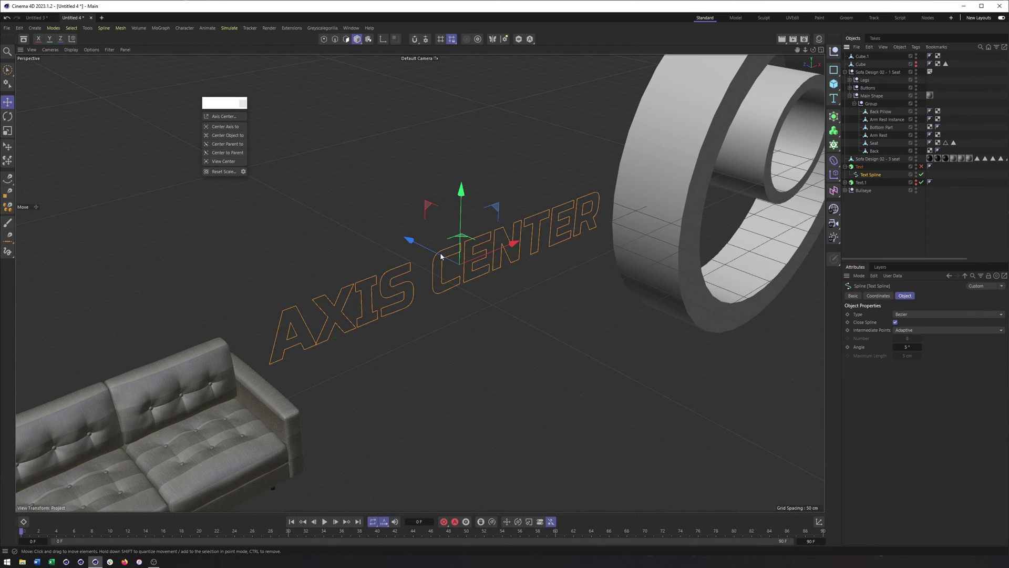
mouse_move(463, 268)
alt+mouse_down()
mouse_move(437, 265)
mouse_move(424, 233)
mouse_move(410, 247)
mouse_move(490, 270)
mouse_move(452, 263)
alt+mouse_up()
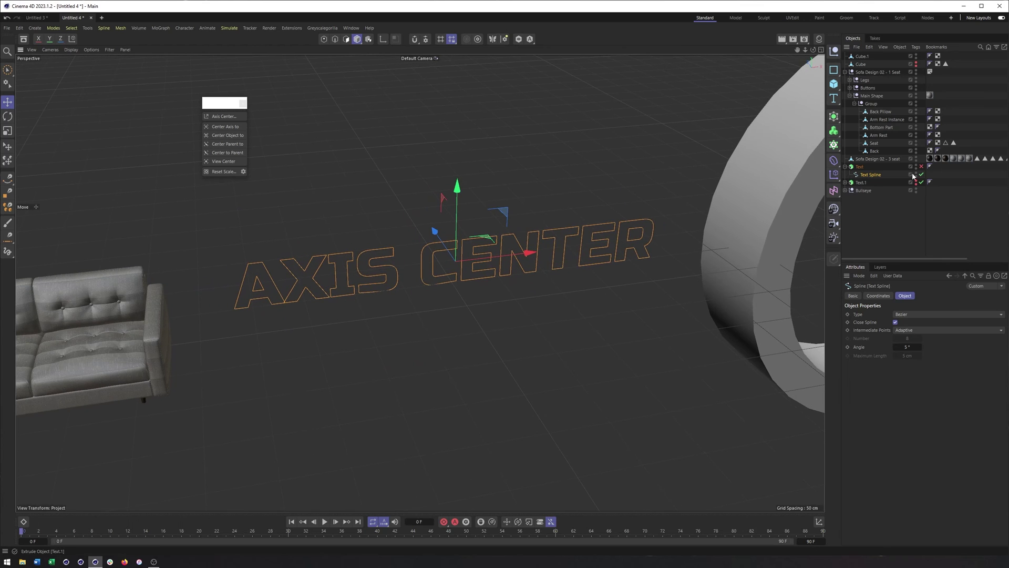
click(921, 167)
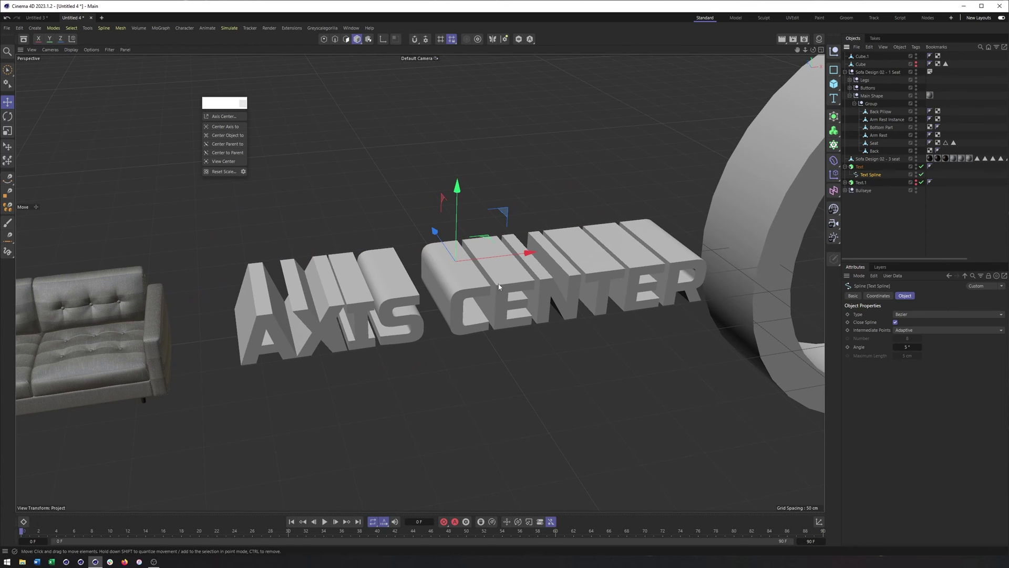
alt+drag(481, 286, 521, 298)
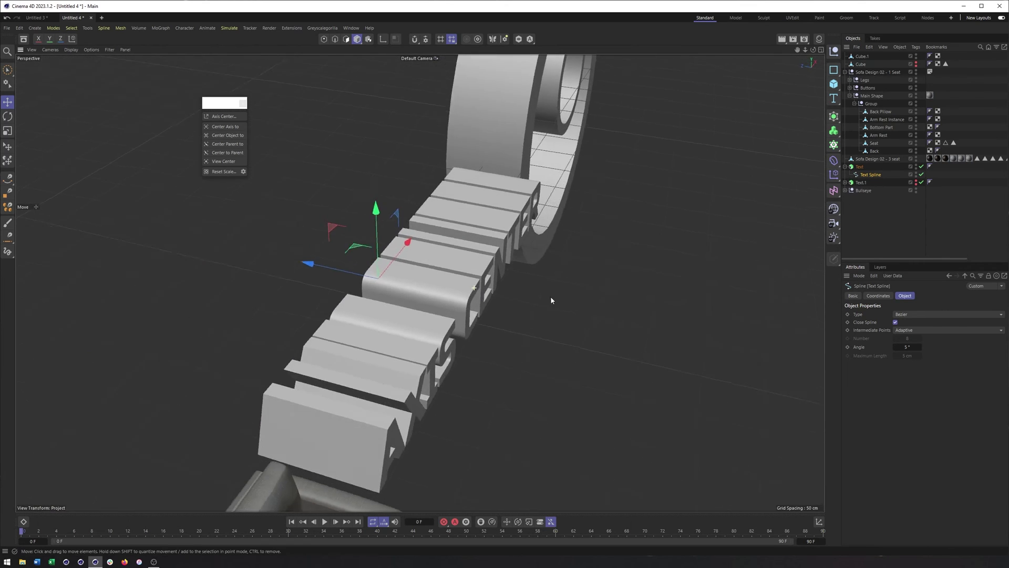
alt+drag(552, 300, 448, 271)
alt+middle_drag(447, 271, 496, 294)
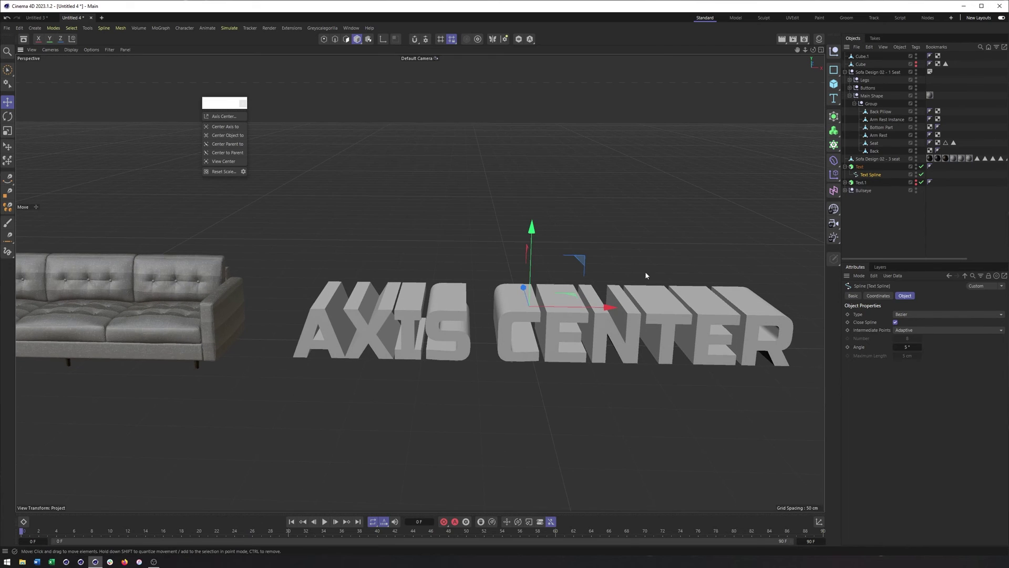
click(860, 167)
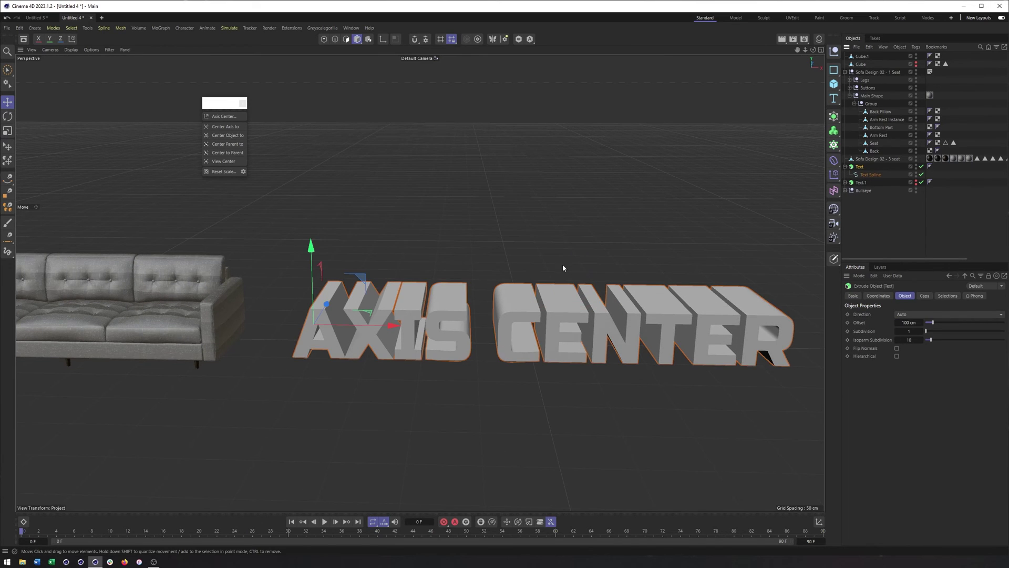
key(o)
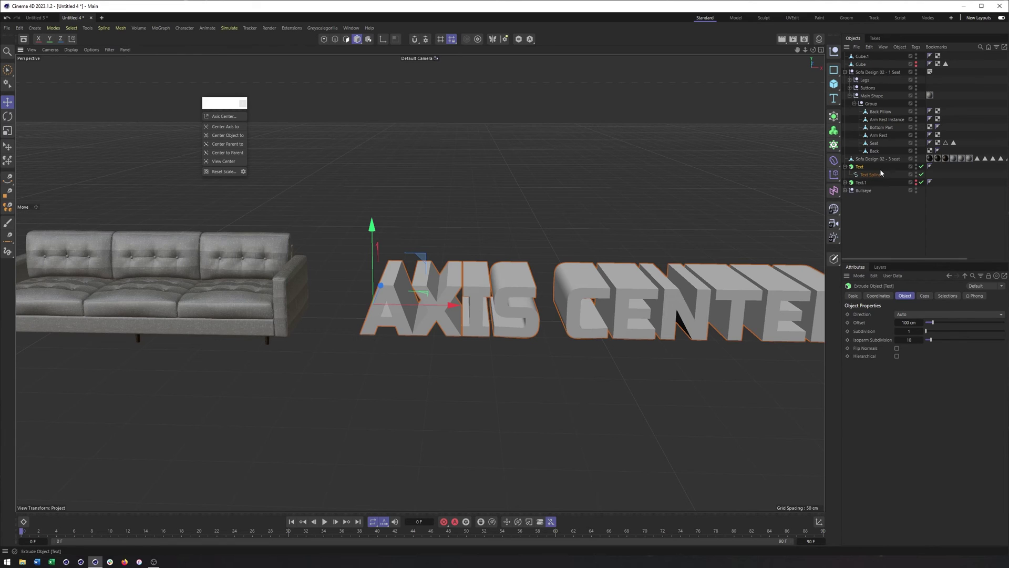
click(871, 175)
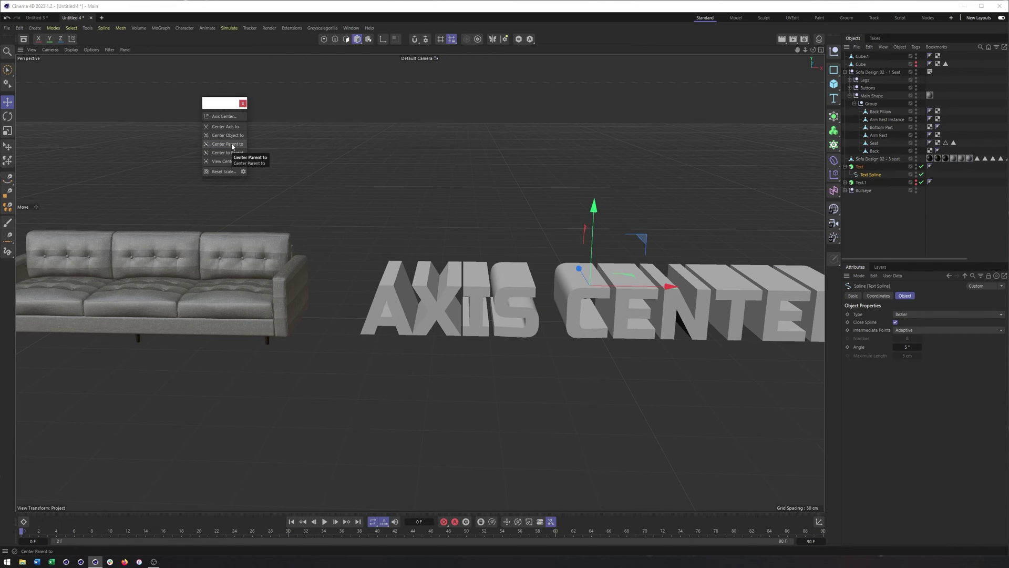
click(862, 168)
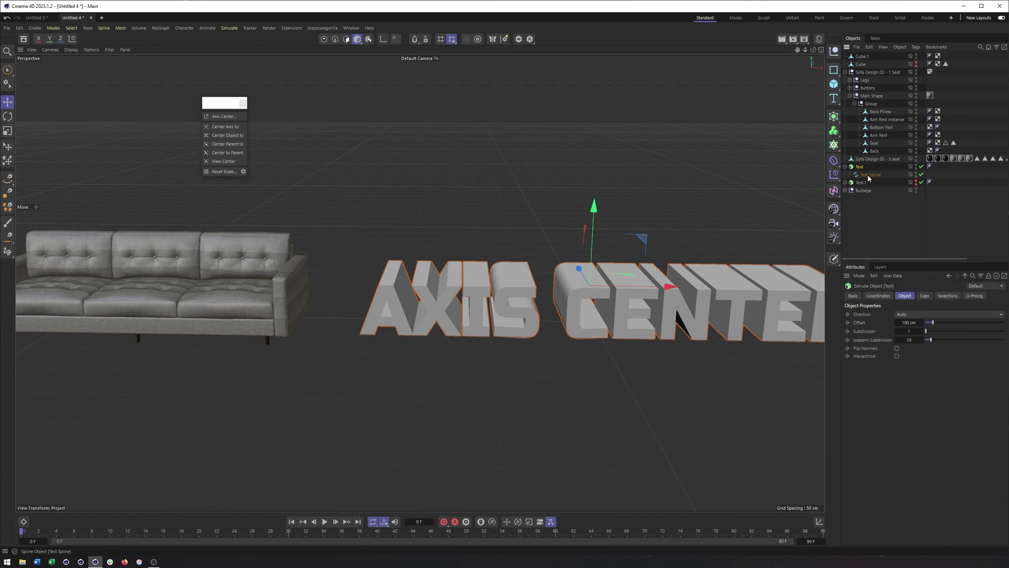
click(868, 175)
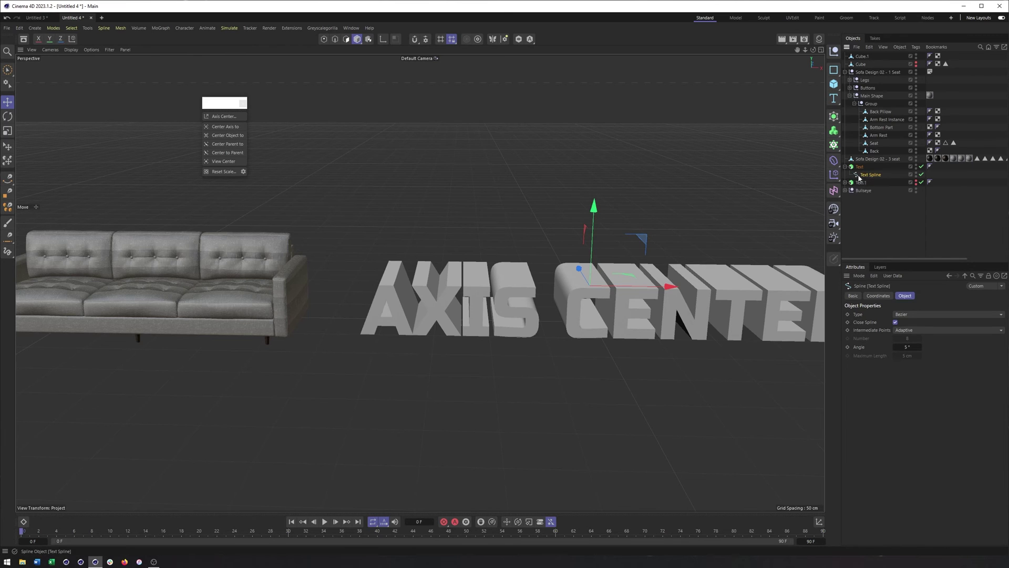
alt+middle_drag(675, 216, 614, 202)
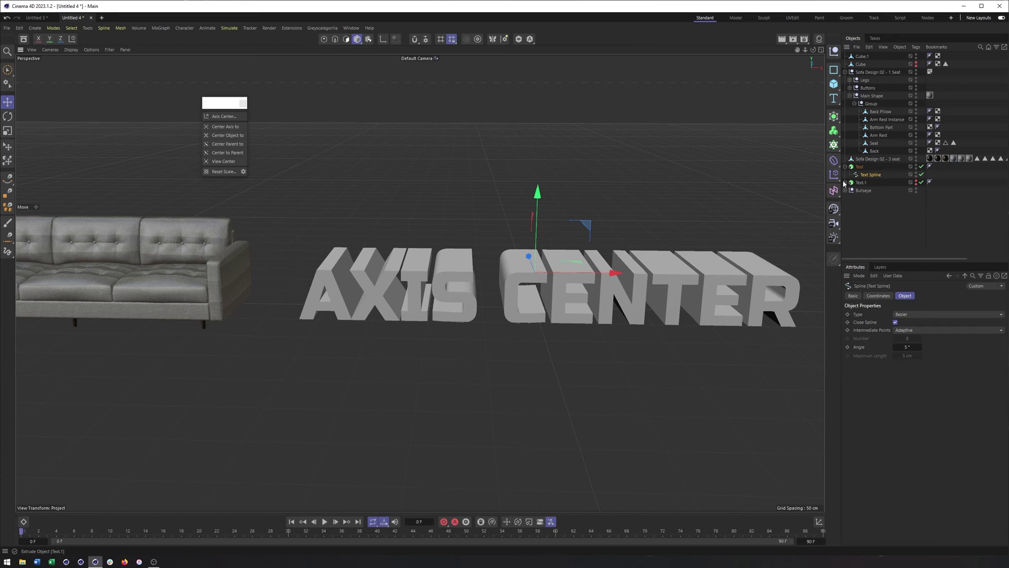
Select the original Text object in the Object Manager and delete it, leaving Text.1.
alt+middle_drag(687, 235, 647, 225)
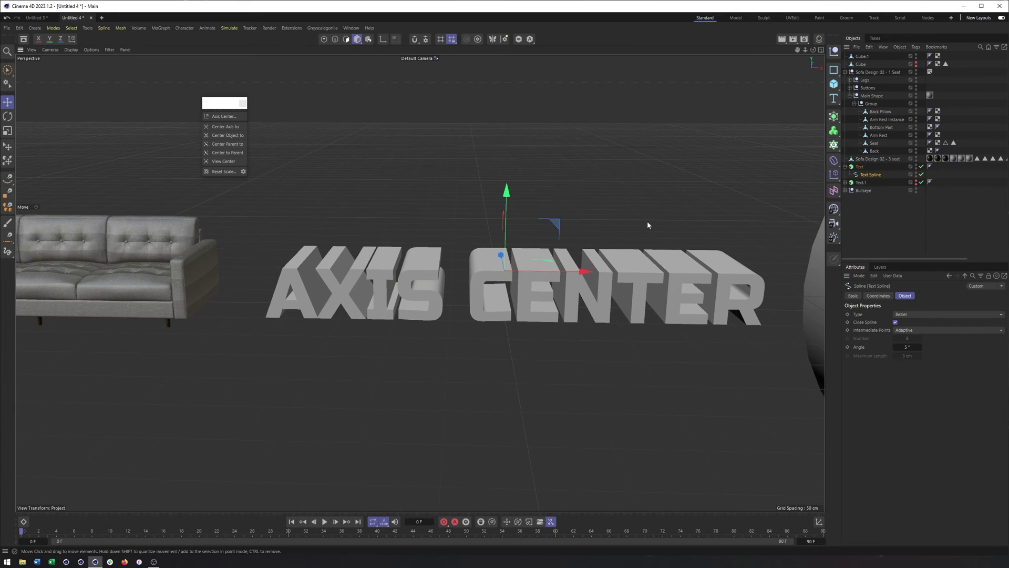
click(224, 116)
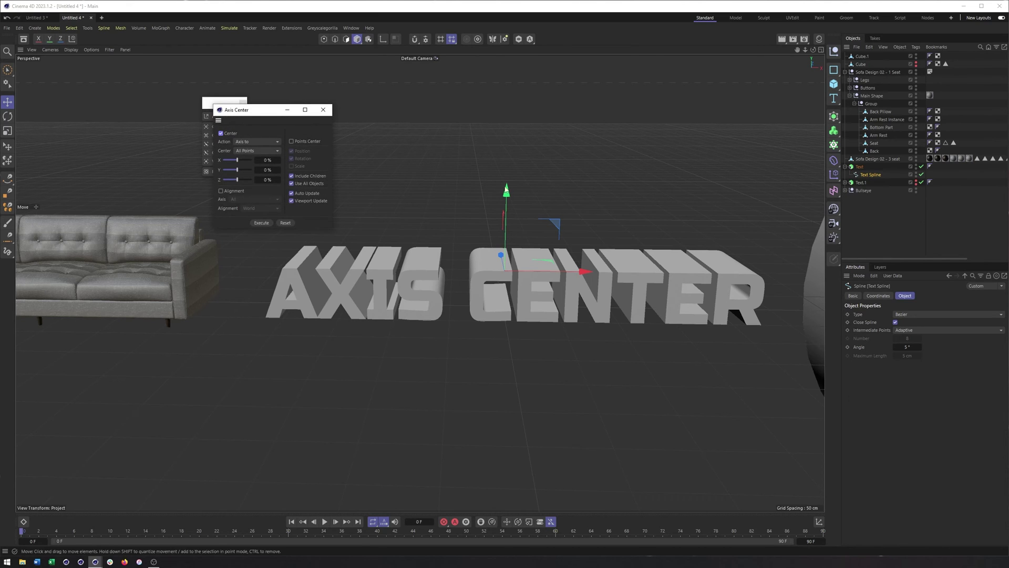
click(857, 167)
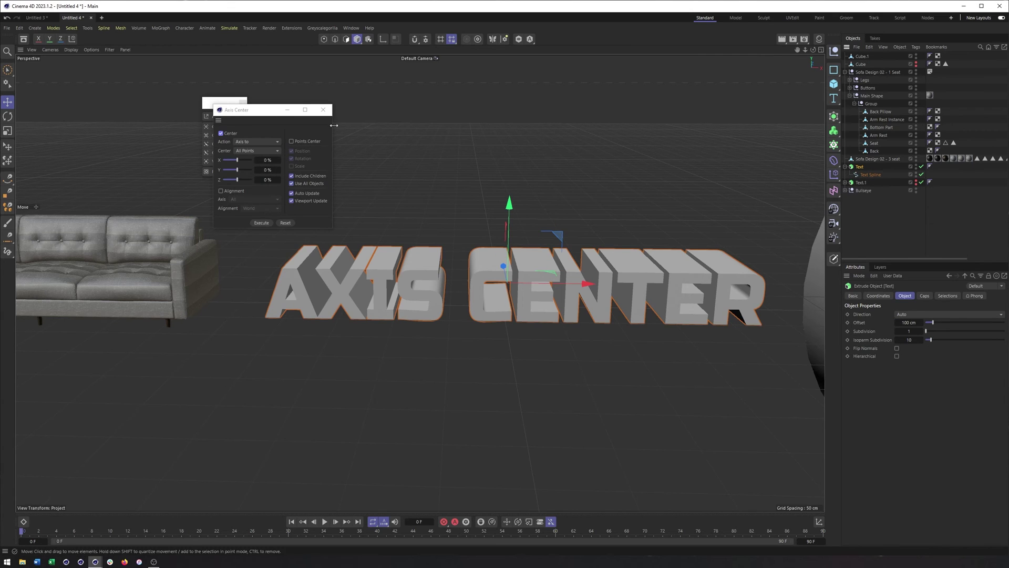
click(323, 109)
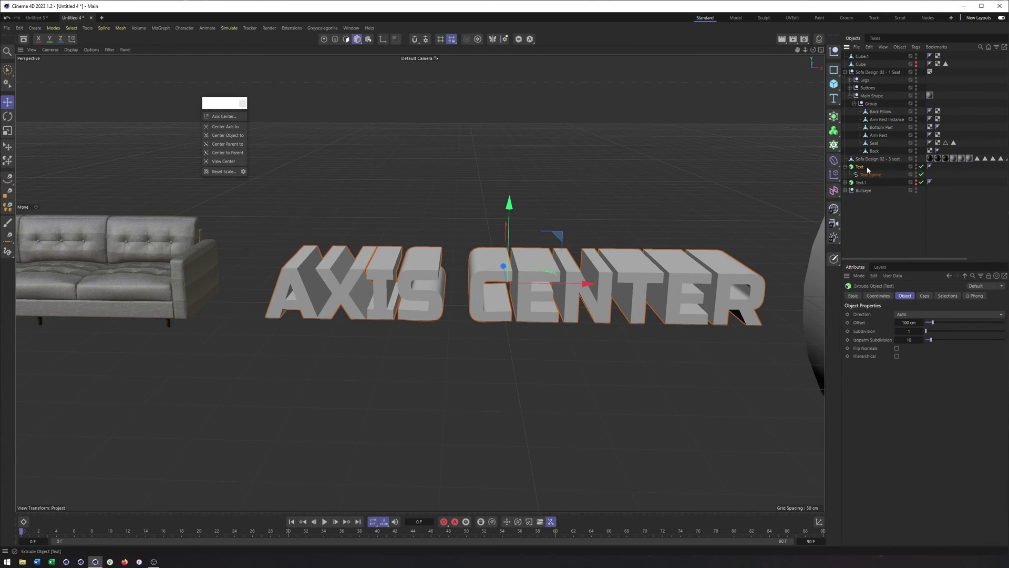
alt+drag(714, 205, 632, 212)
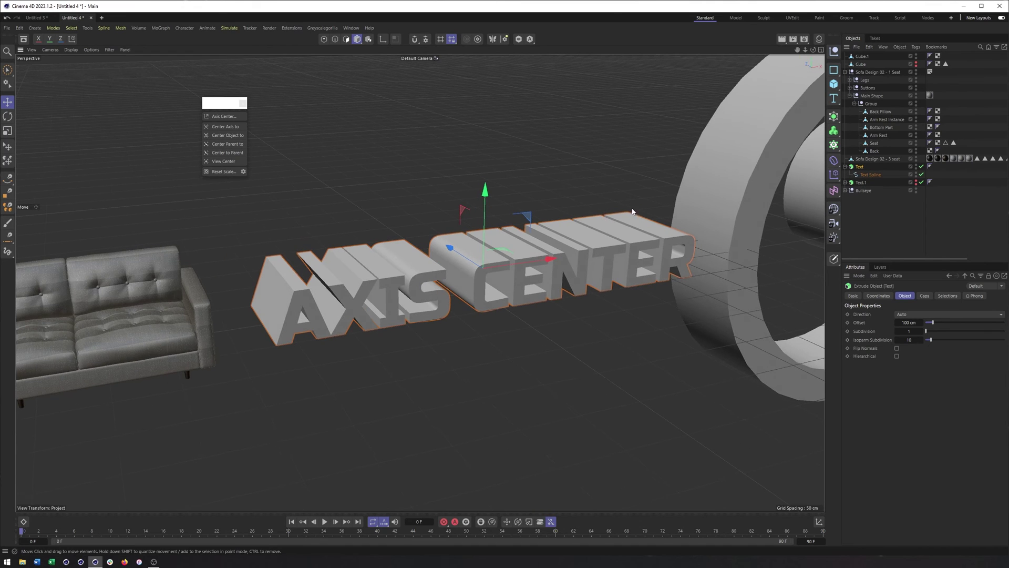
key(Delete)
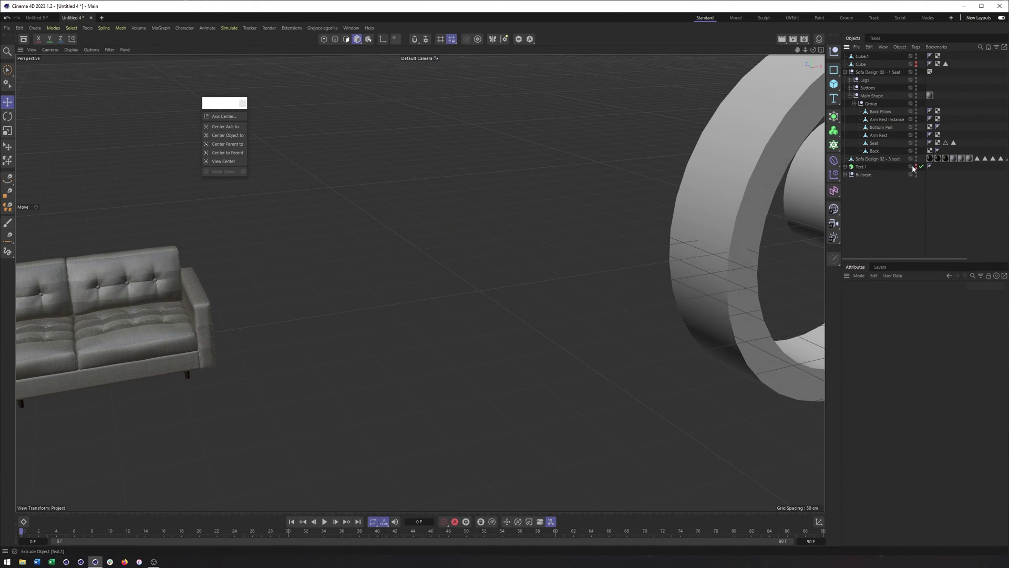
Unhide Text.1 and recentre its Text Spline's axis and position on the parent.
click(915, 166)
alt+drag(567, 271, 462, 248)
click(510, 253)
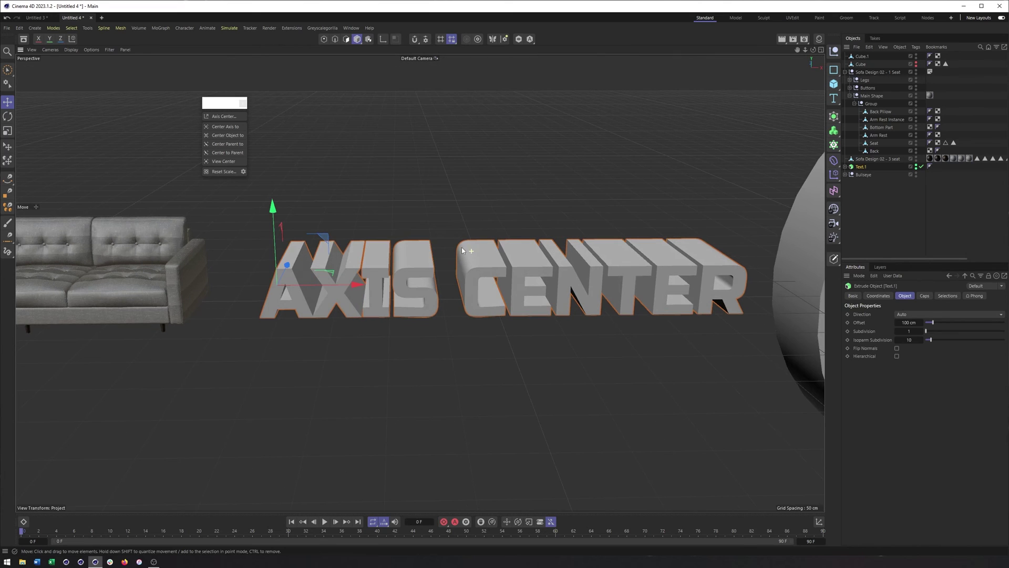
click(845, 166)
click(870, 175)
alt+middle_drag(317, 195, 349, 196)
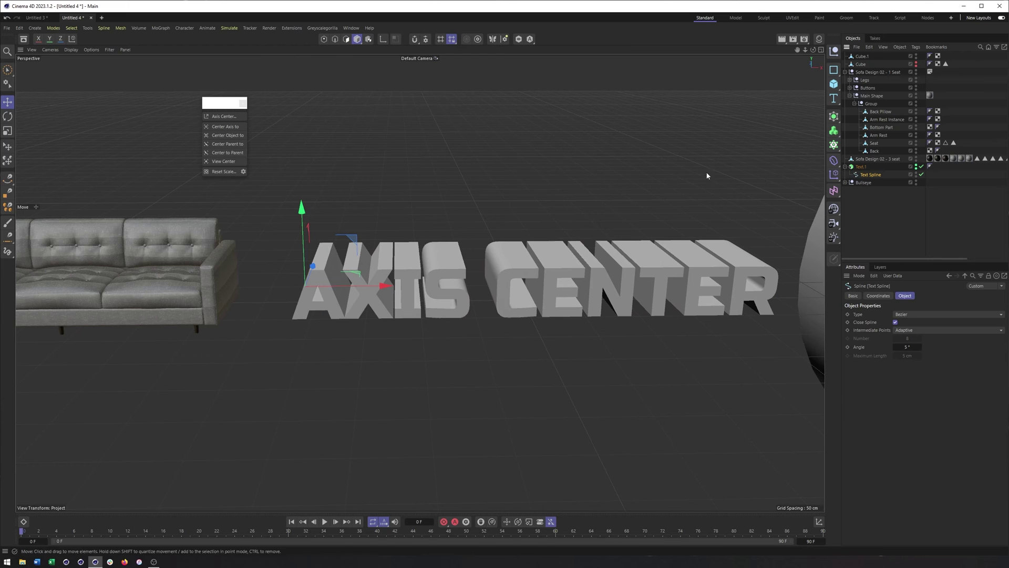
click(232, 135)
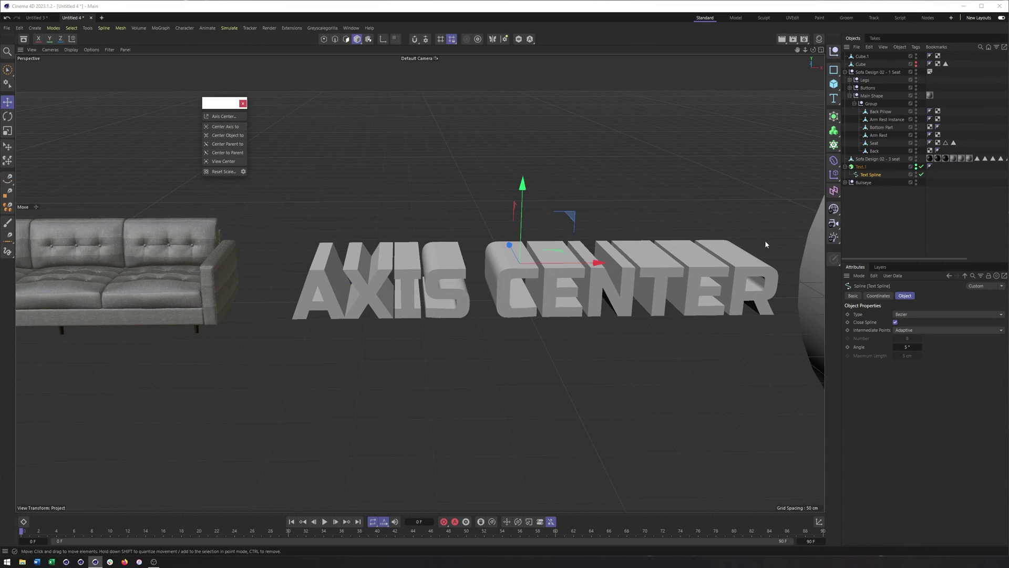
click(654, 246)
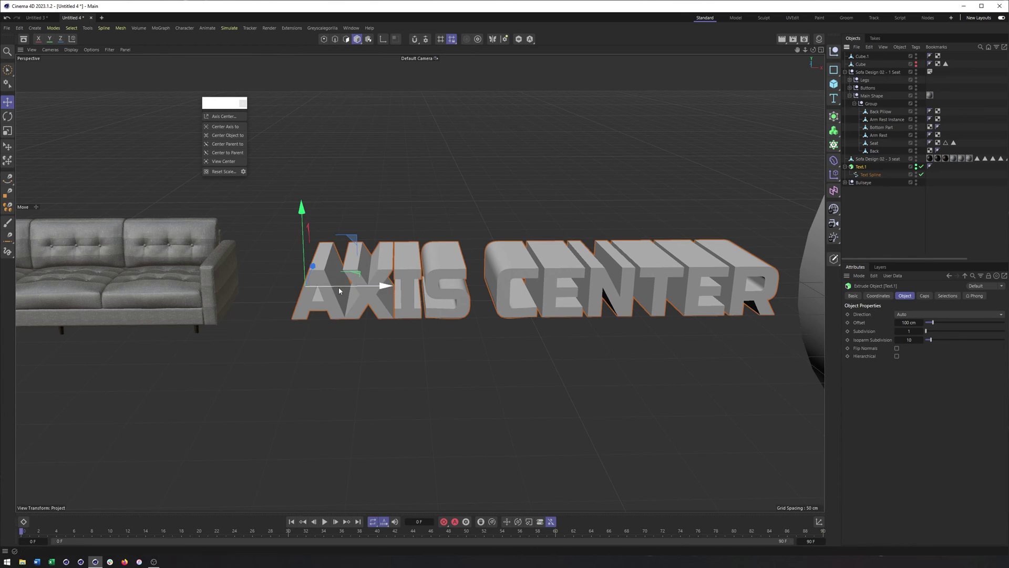
click(873, 177)
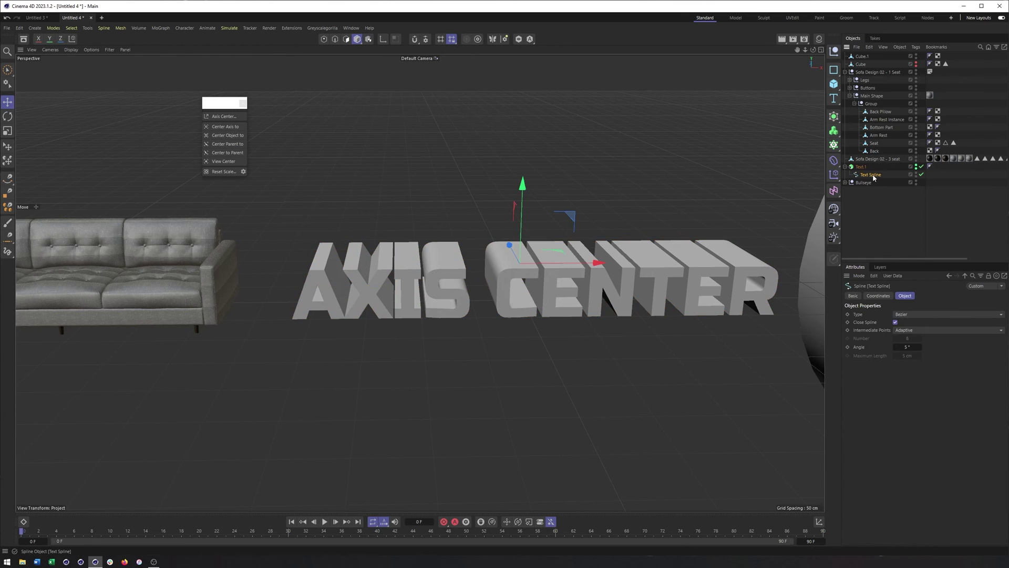
click(238, 152)
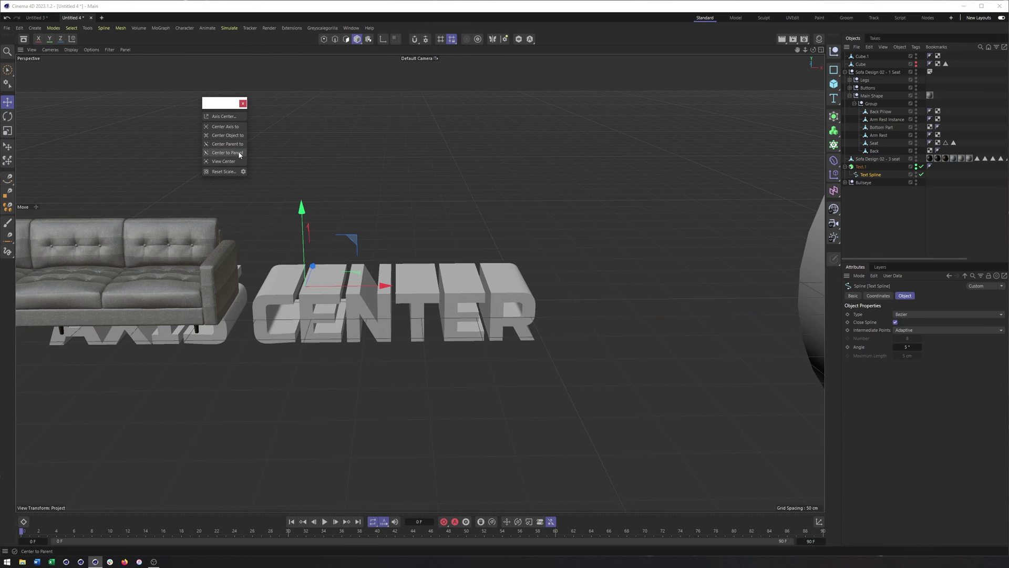
Drag the AXIS CENTER text to the right so it clears the sofa.
click(861, 168)
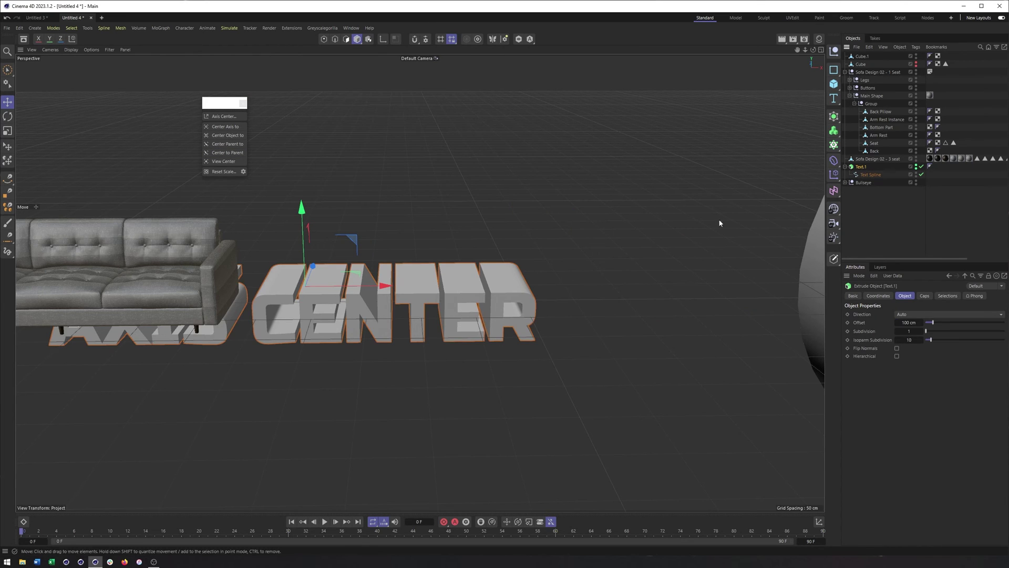
drag(353, 240, 527, 260)
scroll(526, 261, down, 1)
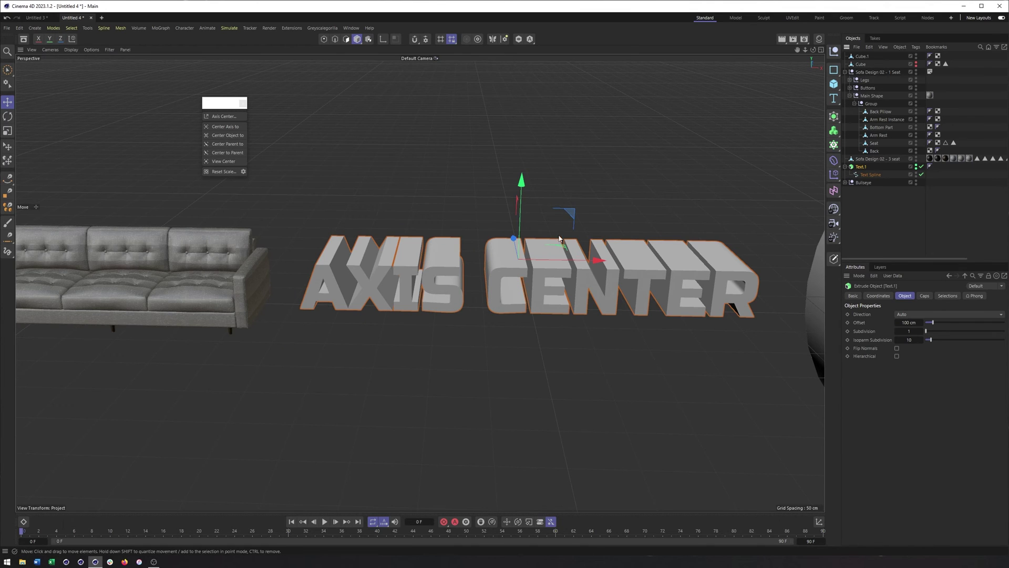
alt+middle_drag(532, 227, 462, 226)
alt+drag(498, 235, 463, 258)
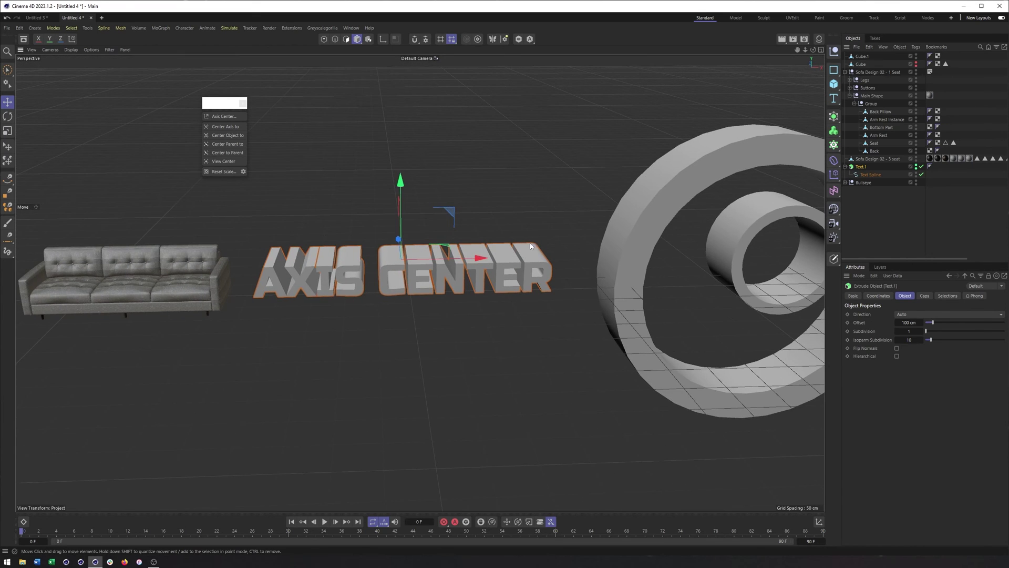
In Axis mode (L), drag the Text Spline's Y axis down toward the letters' base.
click(866, 174)
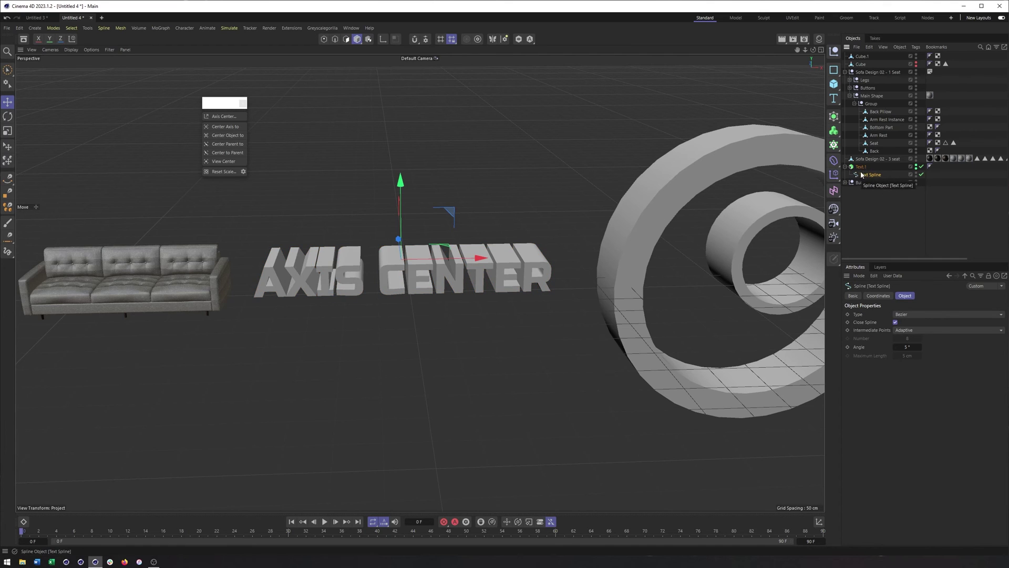
alt+drag(324, 256, 371, 335)
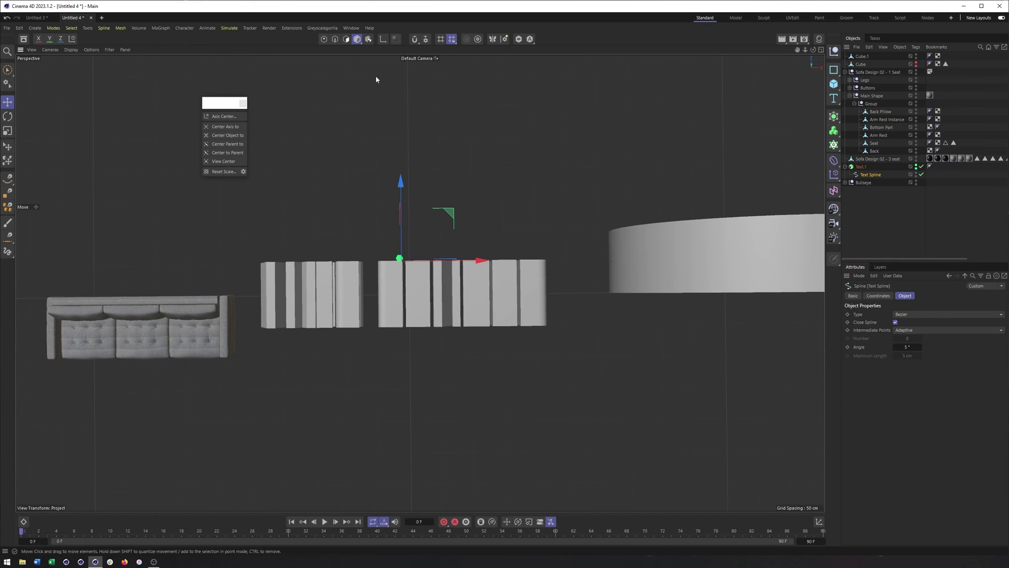
key(l)
drag(400, 184, 405, 217)
key(l)
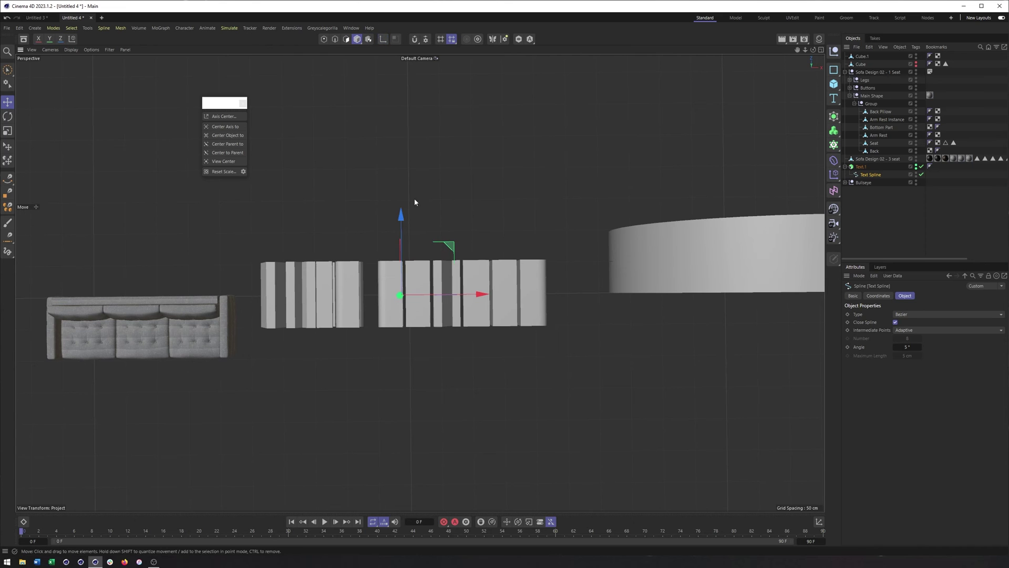
alt+drag(416, 272, 501, 185)
Expand the Bullseye group and snap Bullseye_Inner to its parent's centre with Center to Parent.
click(499, 192)
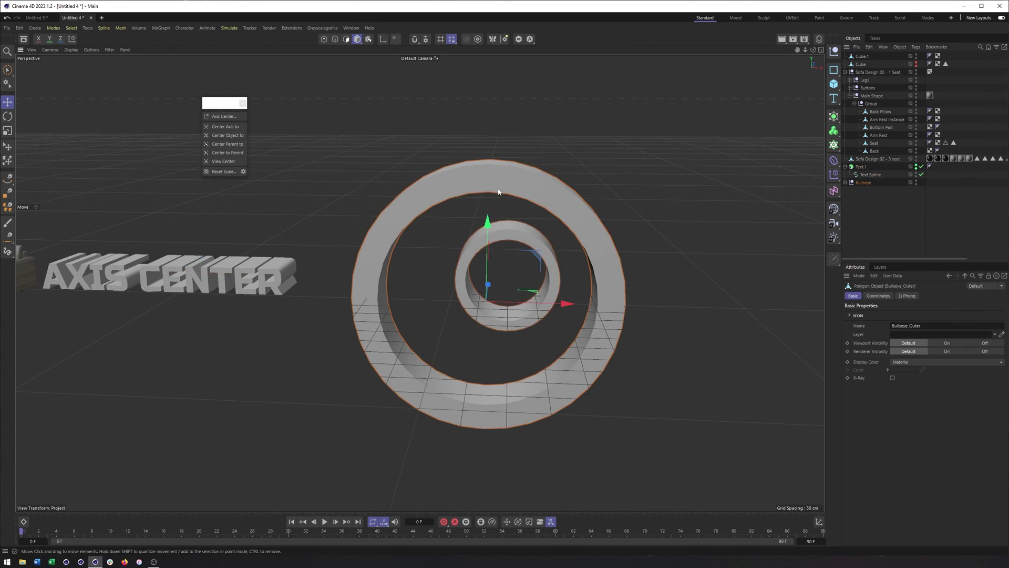
click(845, 182)
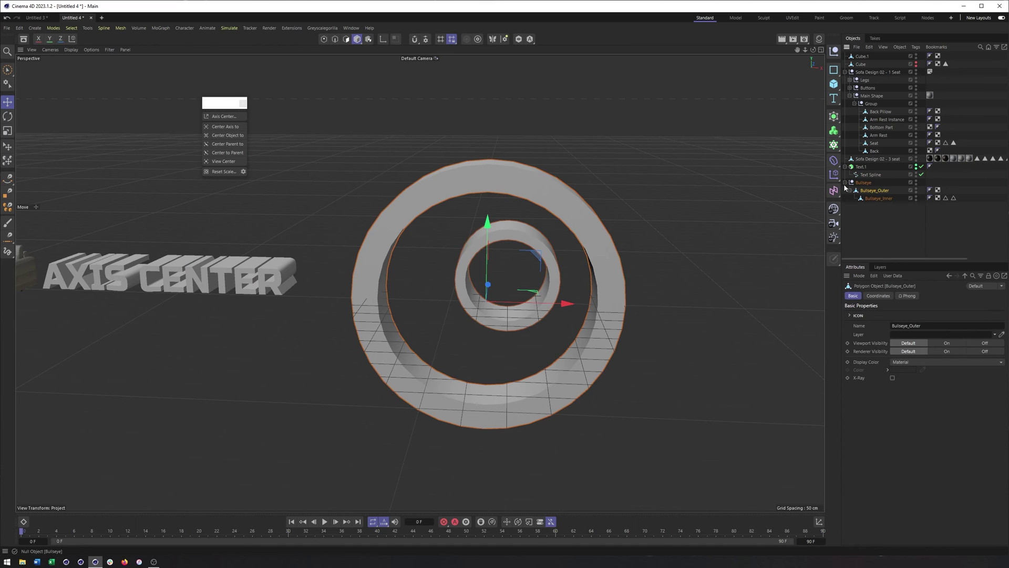
click(876, 198)
click(875, 191)
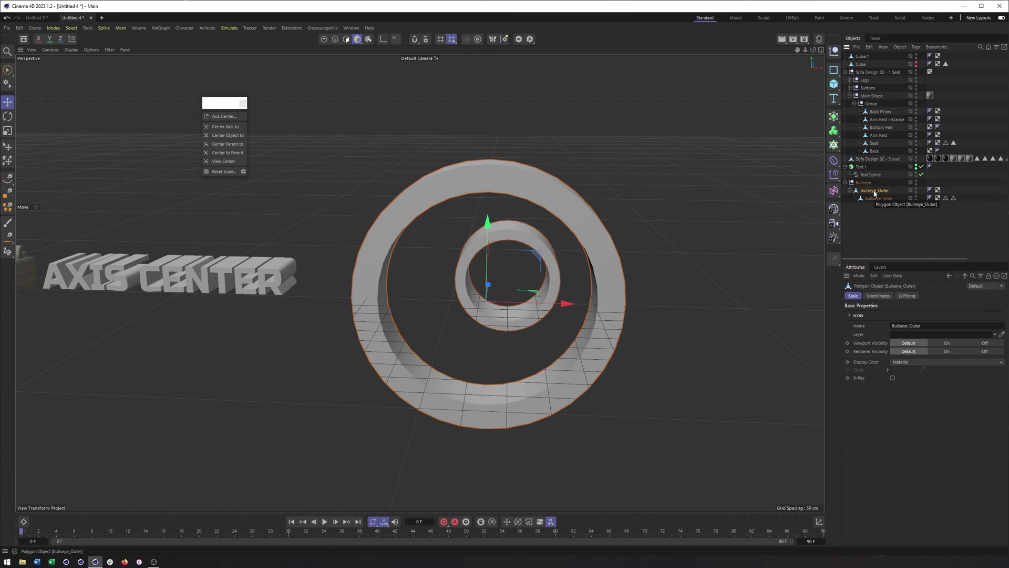
mouse_move(547, 249)
alt+mouse_down()
mouse_move(541, 221)
mouse_move(553, 234)
alt+mouse_up()
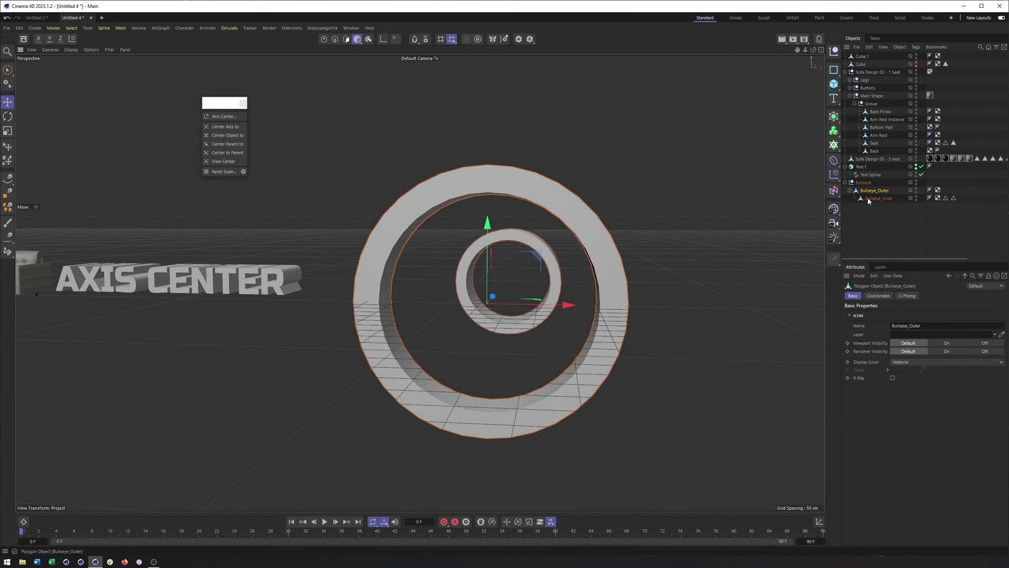
click(868, 198)
alt+drag(494, 263, 499, 292)
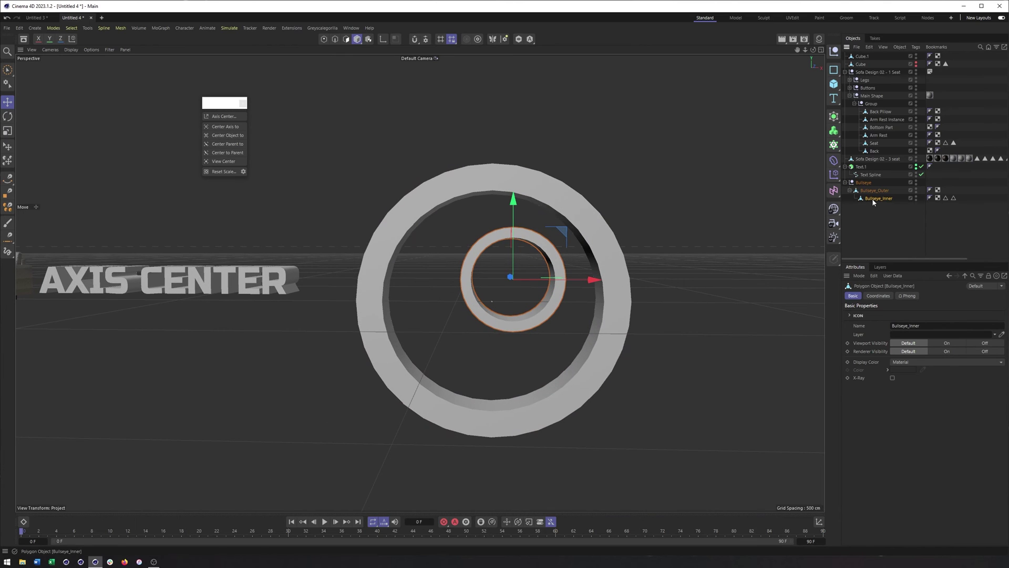
click(229, 152)
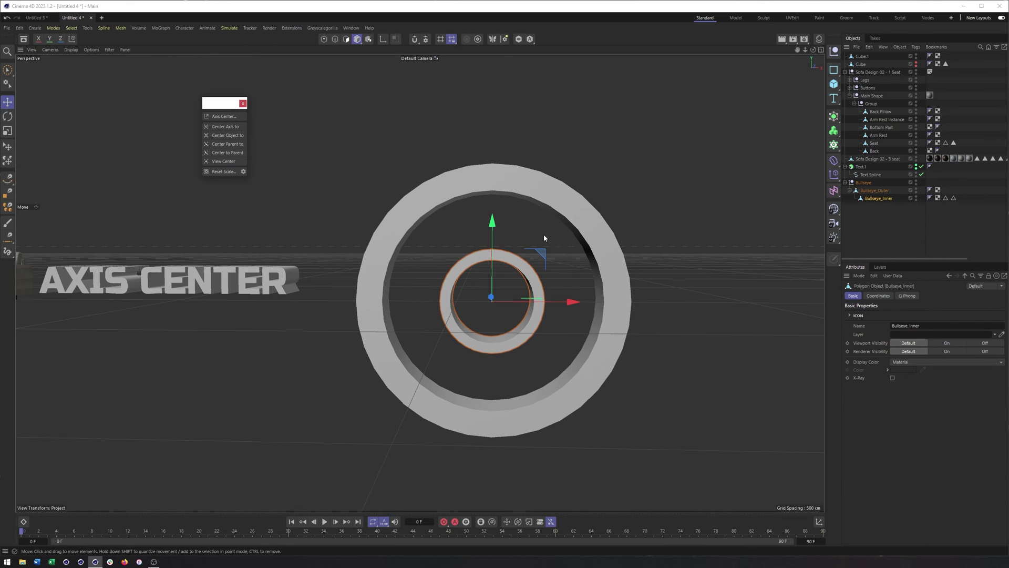
alt+drag(543, 234, 460, 255)
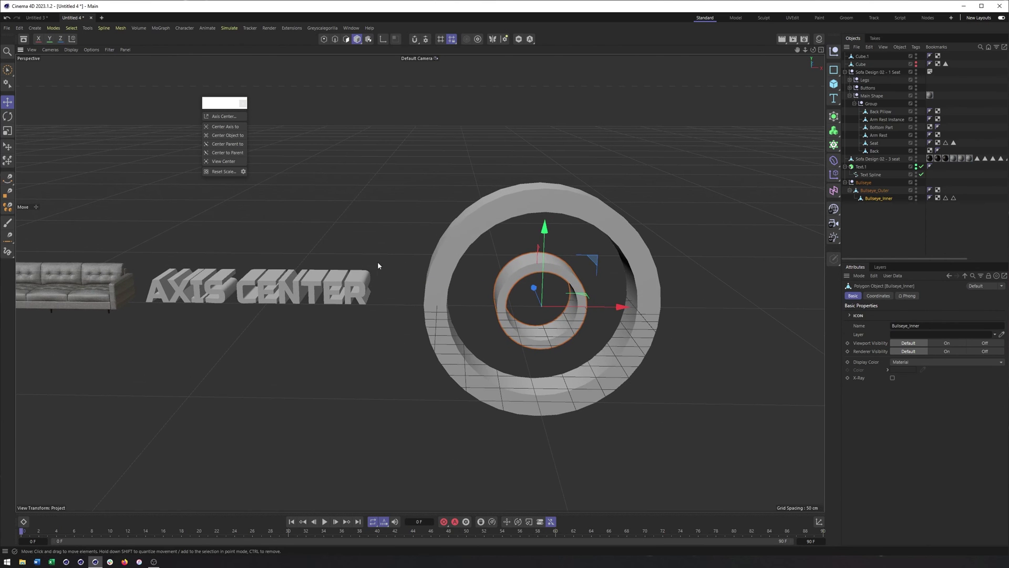
click(337, 275)
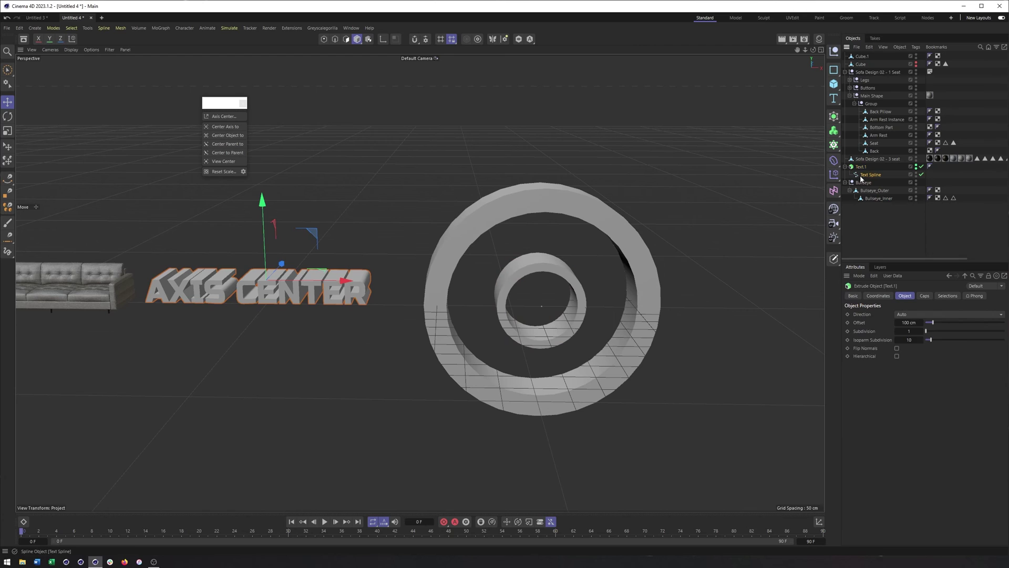
click(860, 176)
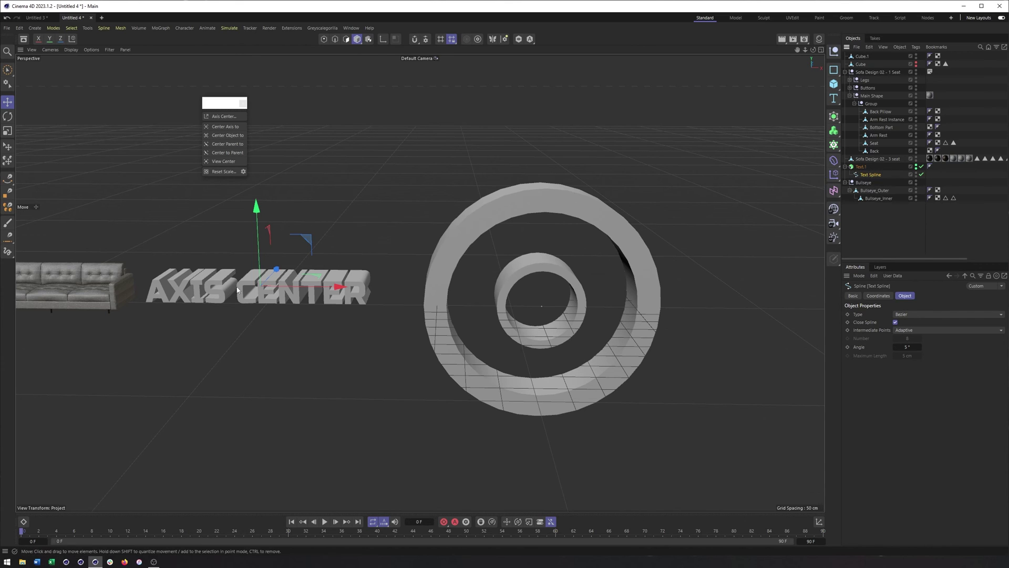
Nudge Bullseye_Inner off-centre, then snap it back with Center to Parent.
click(874, 191)
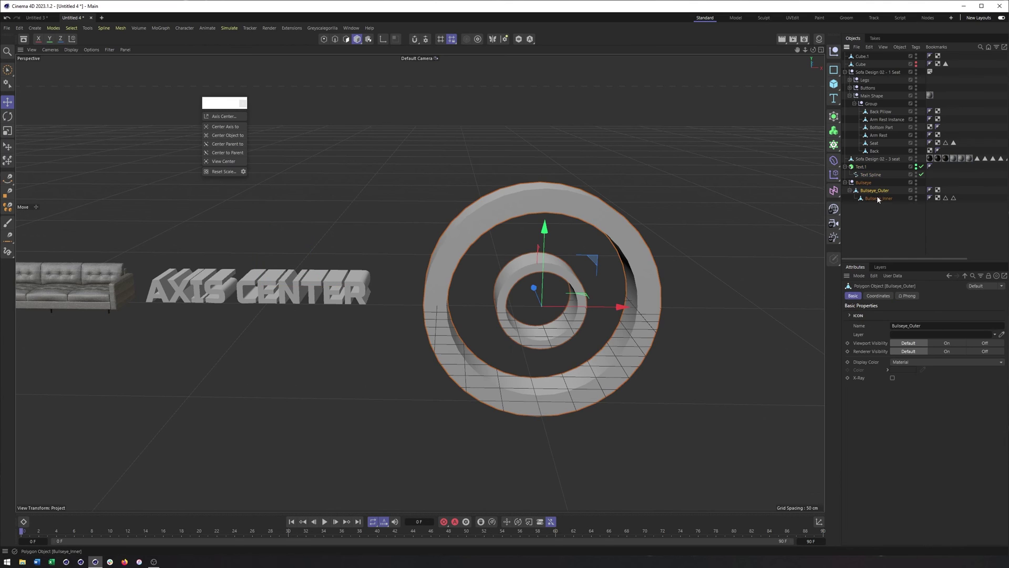
click(878, 198)
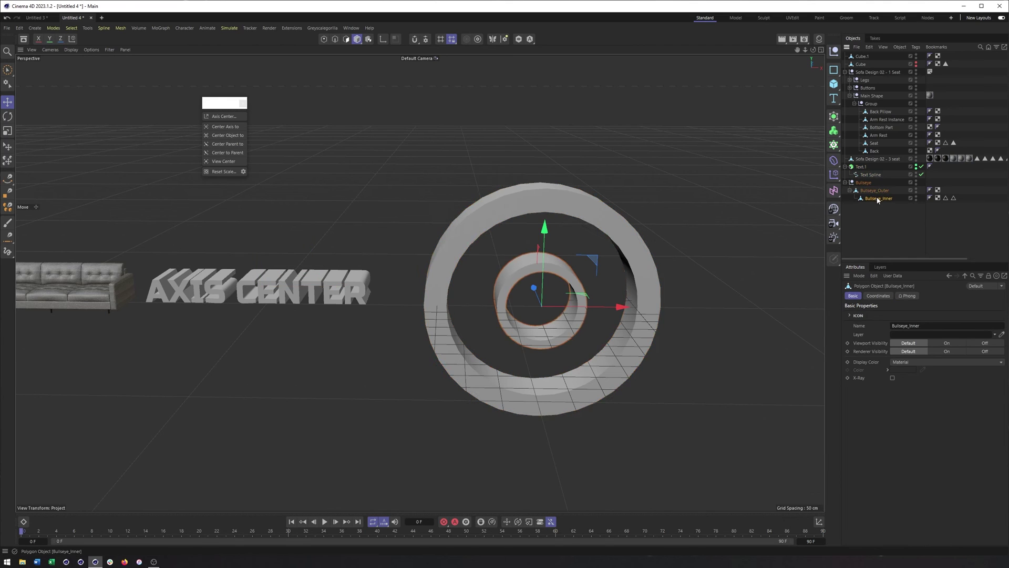
drag(597, 261, 625, 284)
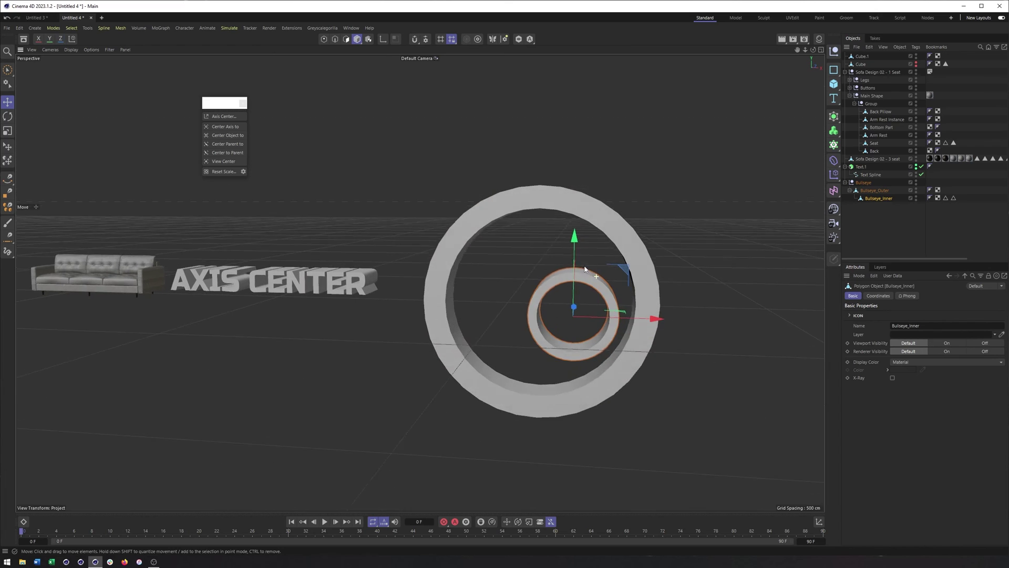
alt+drag(585, 269, 589, 271)
drag(874, 226, 868, 201)
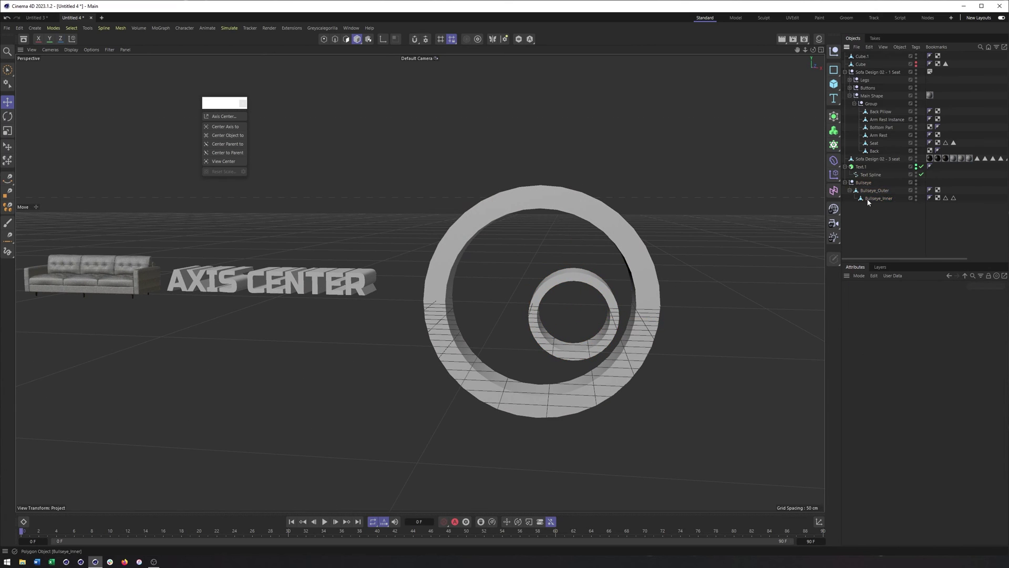
click(875, 199)
click(231, 152)
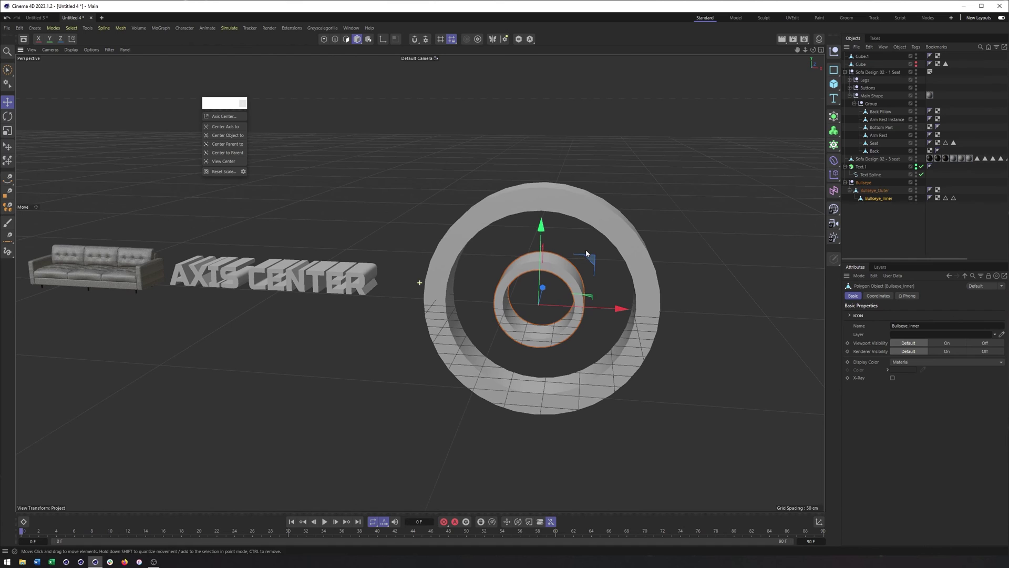
Shift Bullseye_Outer's axis up and right, then move Bullseye_Inner onto that new axis.
alt+drag(587, 254, 590, 254)
click(869, 191)
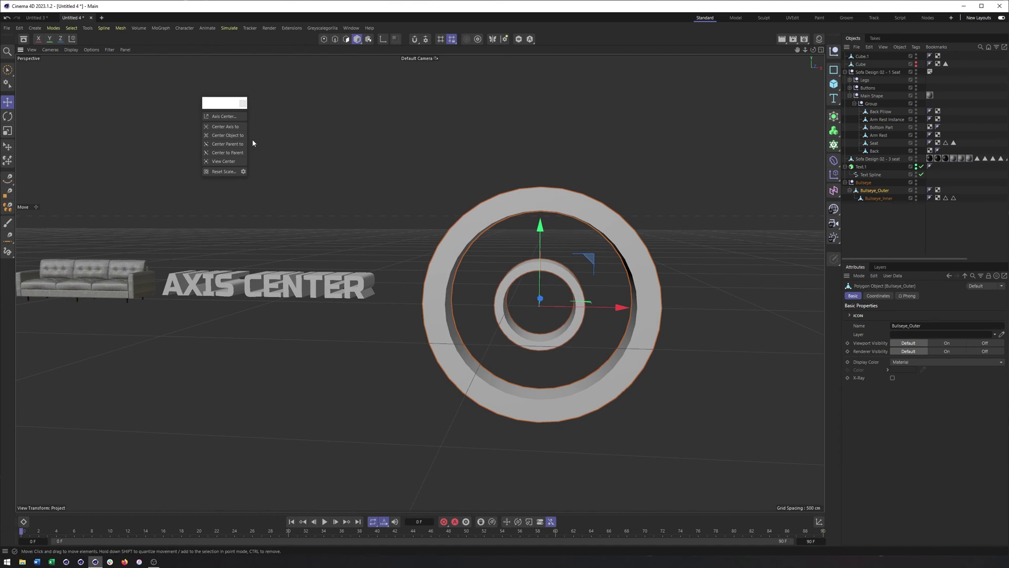
key(l)
drag(596, 260, 632, 208)
key(l)
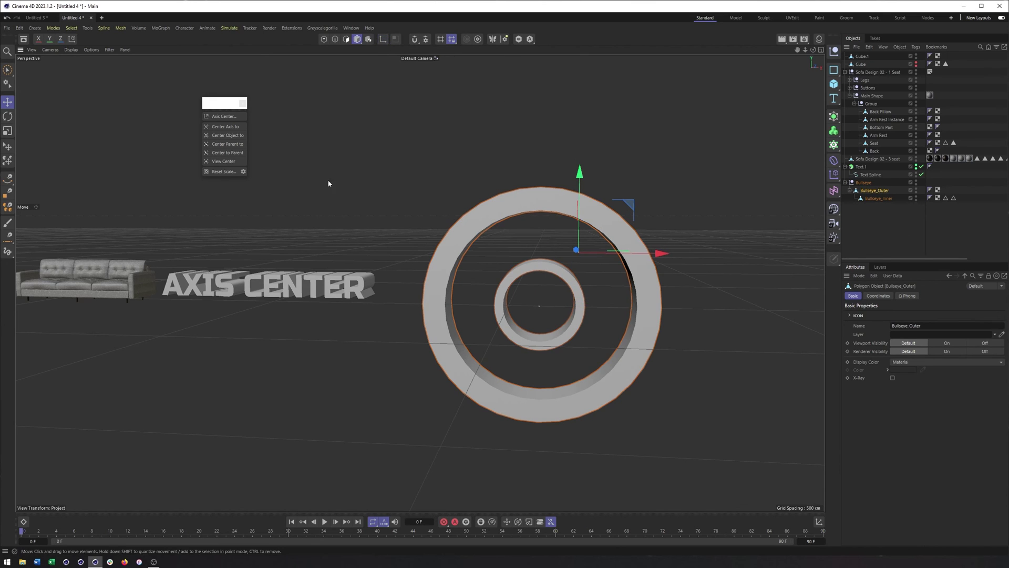
click(880, 199)
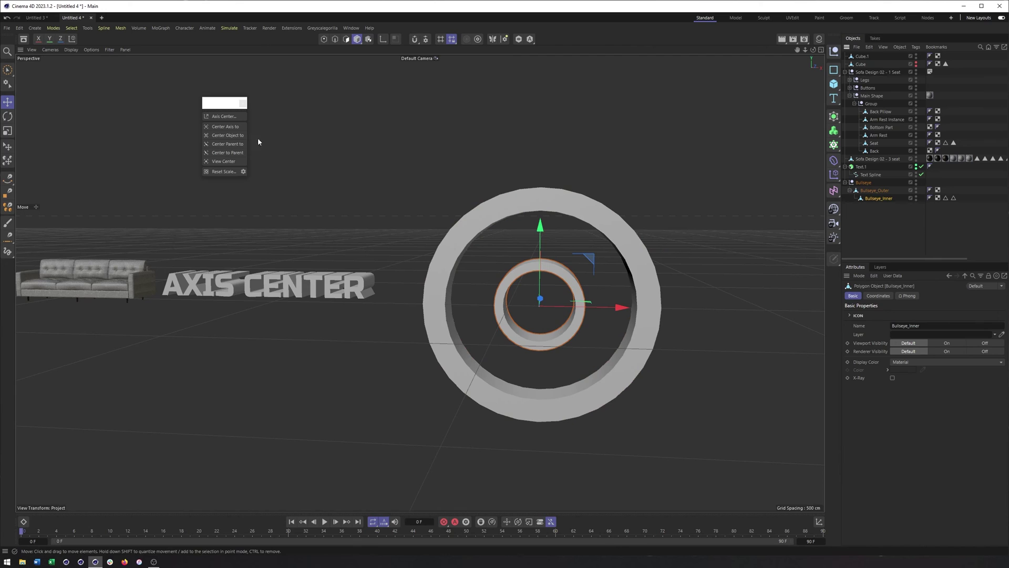
click(235, 152)
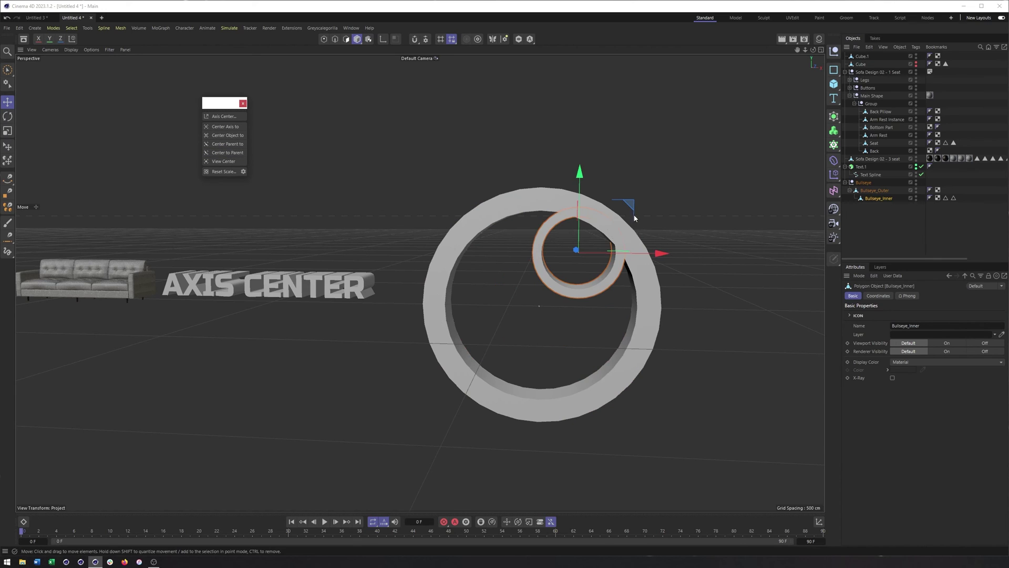
Move Bullseye_Outer onto the Bullseye null's centre with Center to Parent.
click(858, 183)
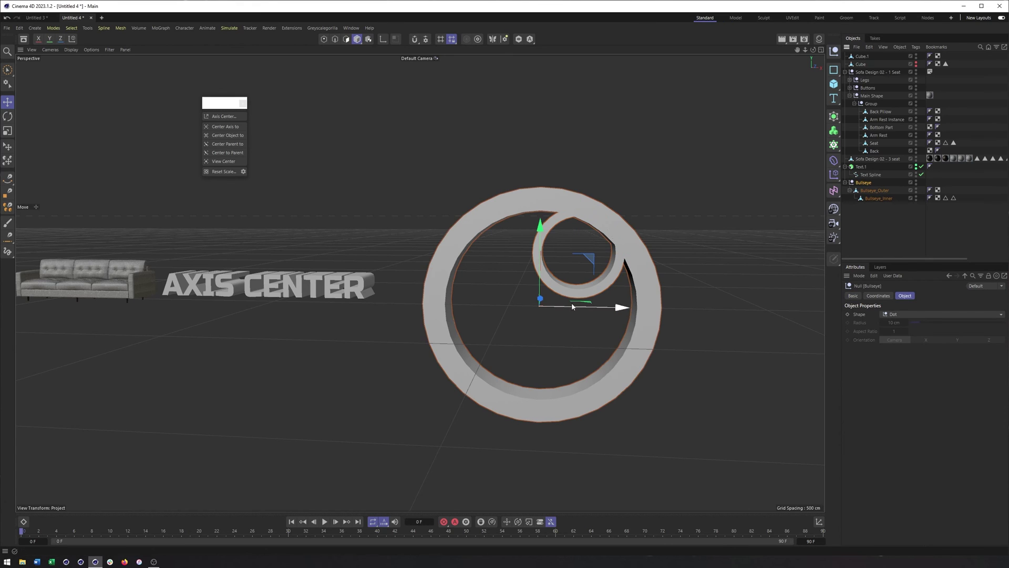
click(865, 191)
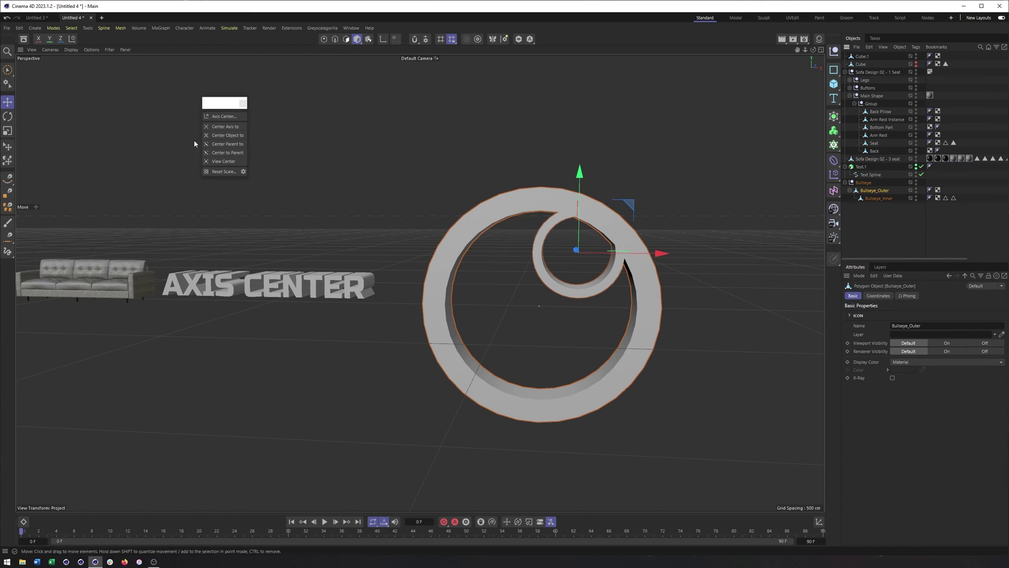
click(230, 153)
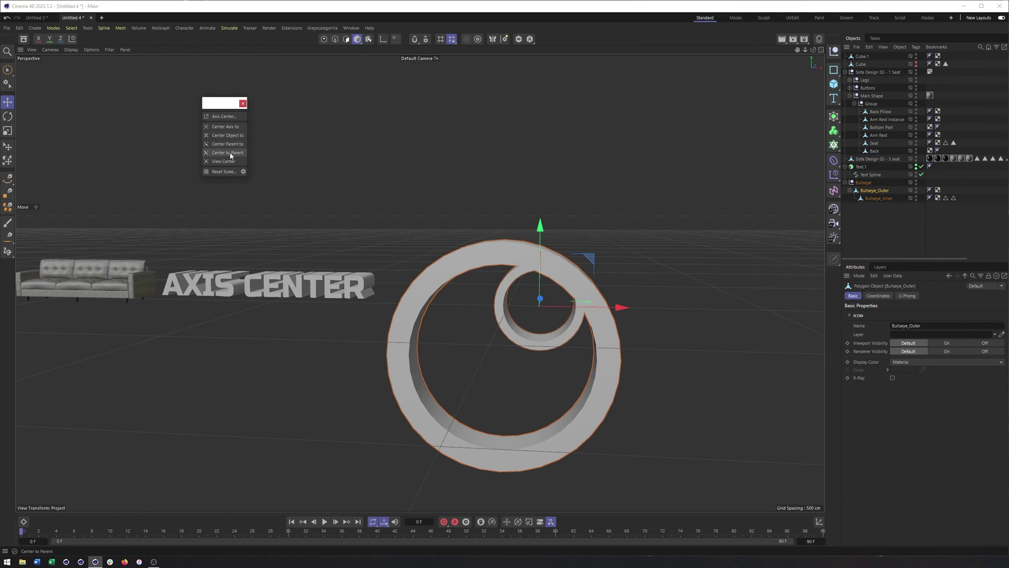
Centre Bullseye_Outer's axis on its geometry and bring Bullseye_Inner to its centre.
click(864, 183)
click(872, 199)
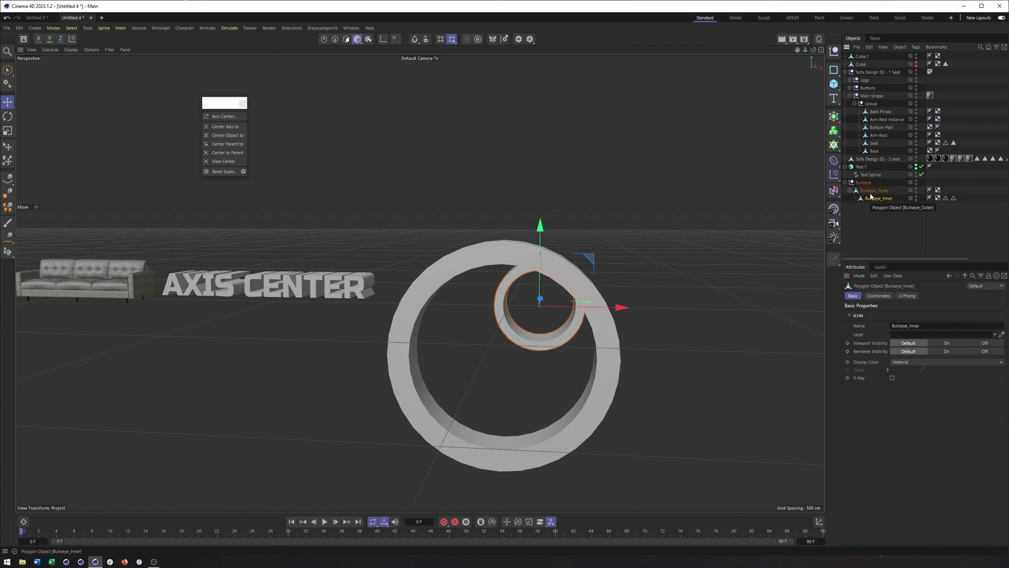
click(875, 190)
click(228, 128)
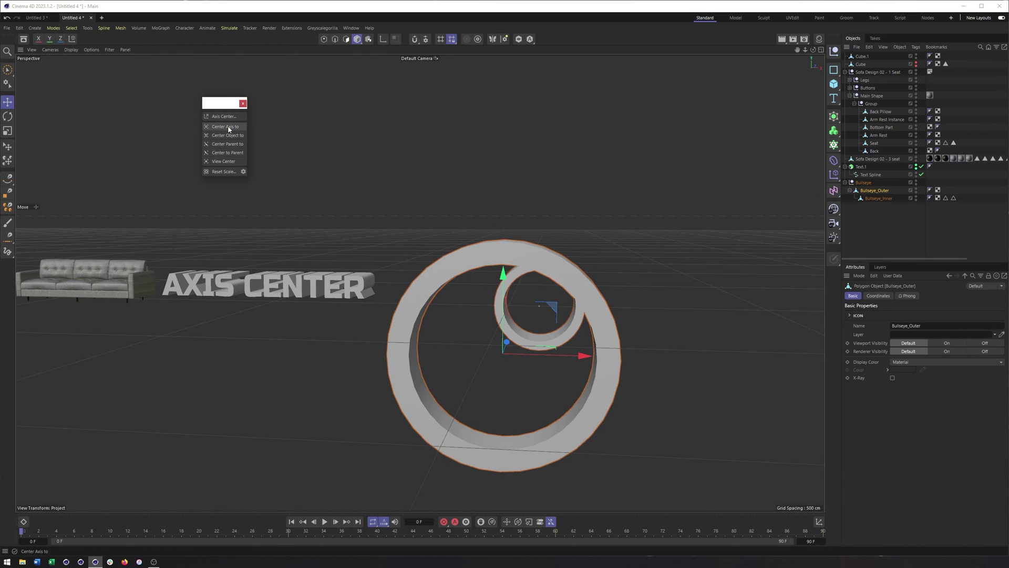
click(879, 199)
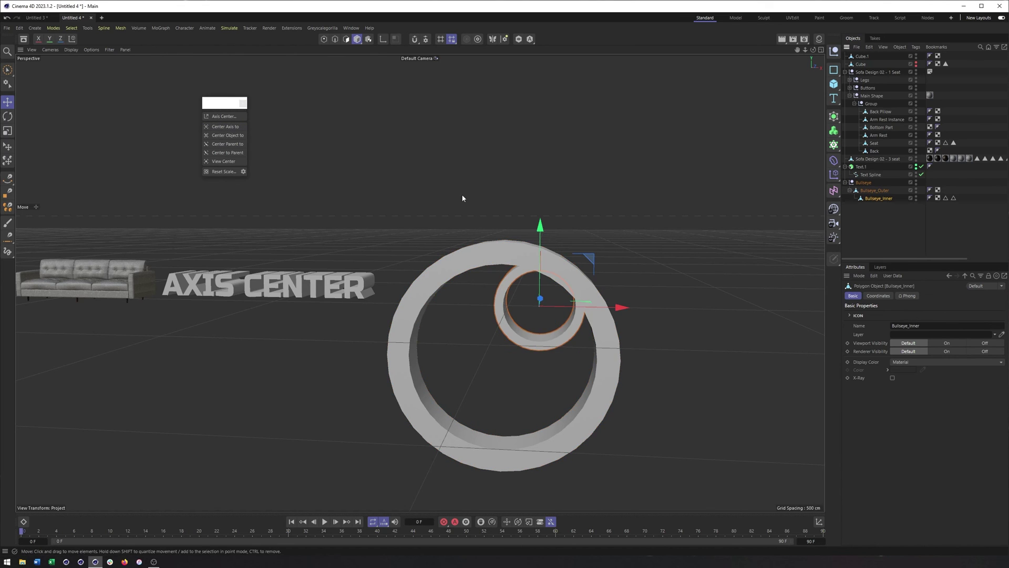
click(223, 154)
click(863, 183)
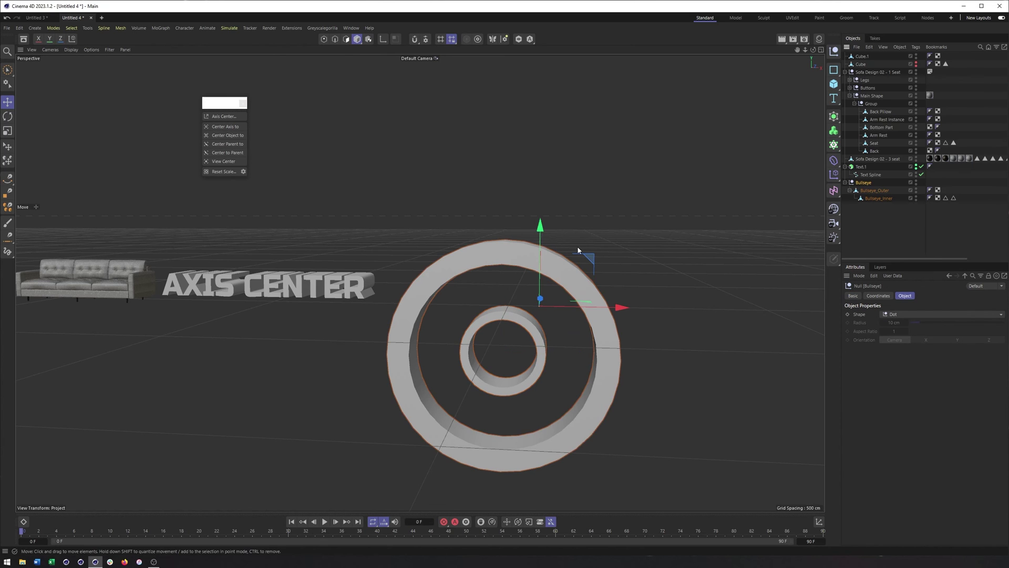
mouse_move(578, 250)
alt+mouse_down()
mouse_move(598, 246)
mouse_move(560, 262)
mouse_move(593, 249)
alt+mouse_up()
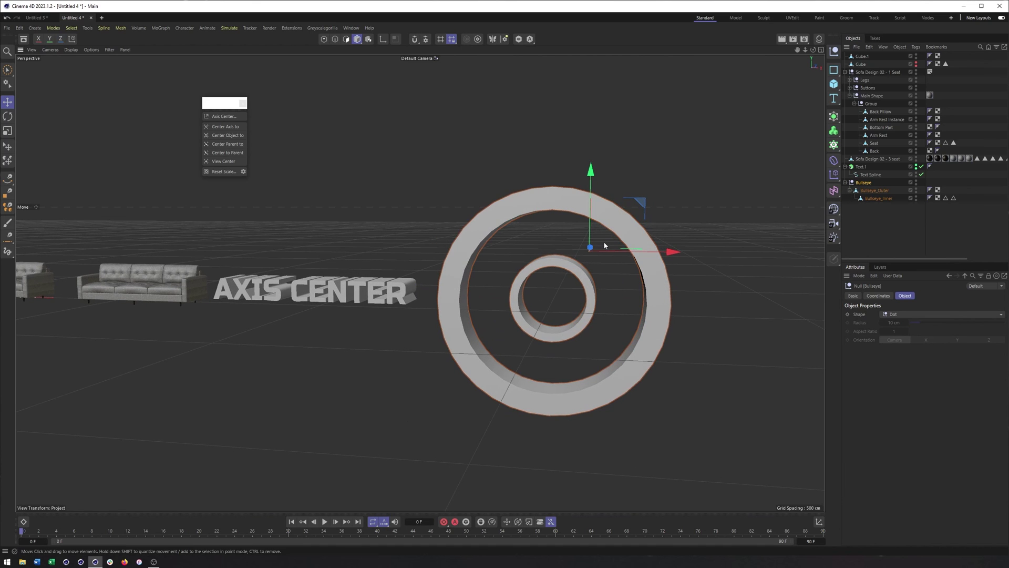
click(393, 288)
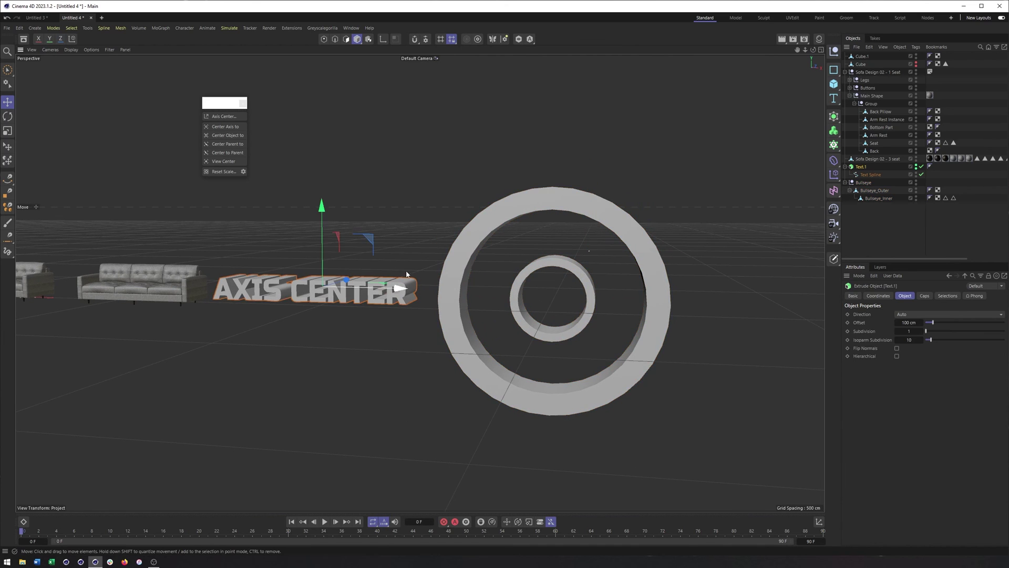
mouse_move(399, 289)
alt+mouse_down()
mouse_move(429, 277)
mouse_move(401, 276)
alt+mouse_up()
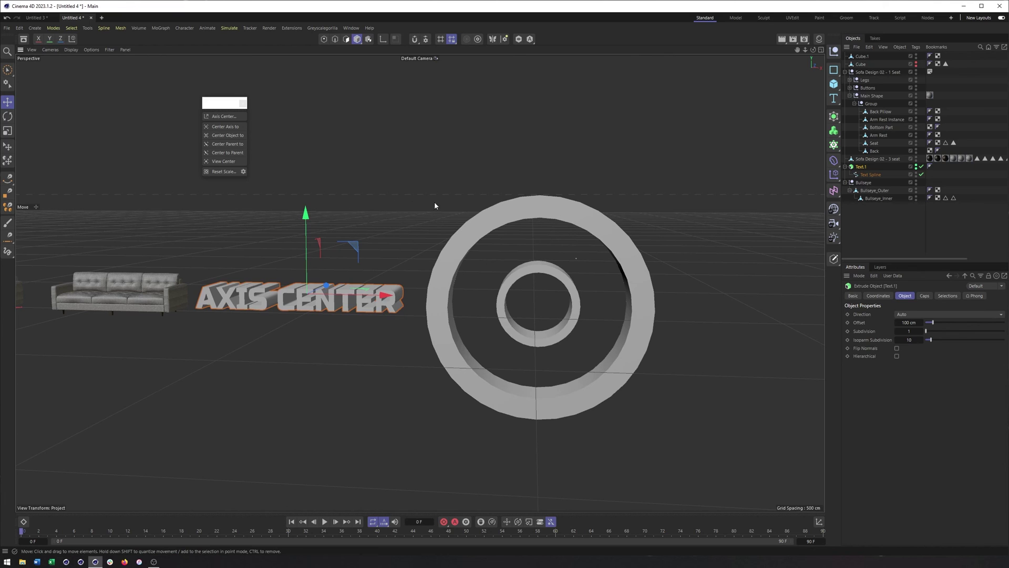
click(864, 183)
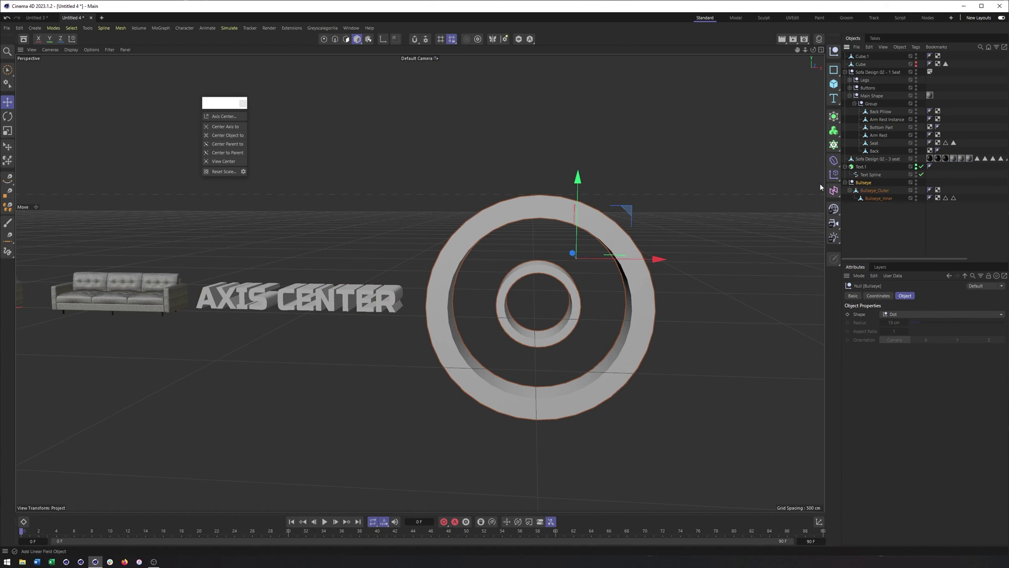
click(869, 192)
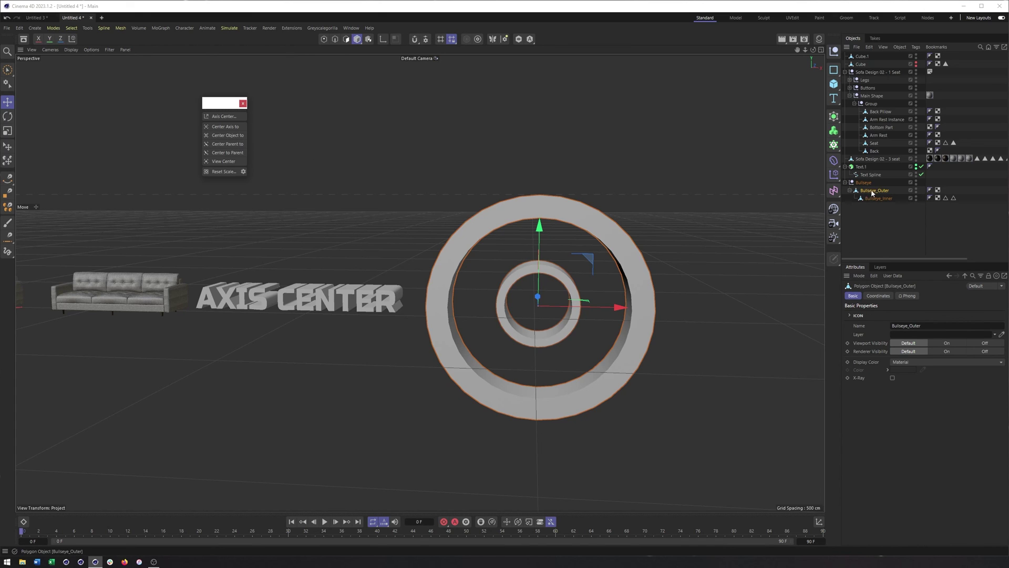
click(863, 183)
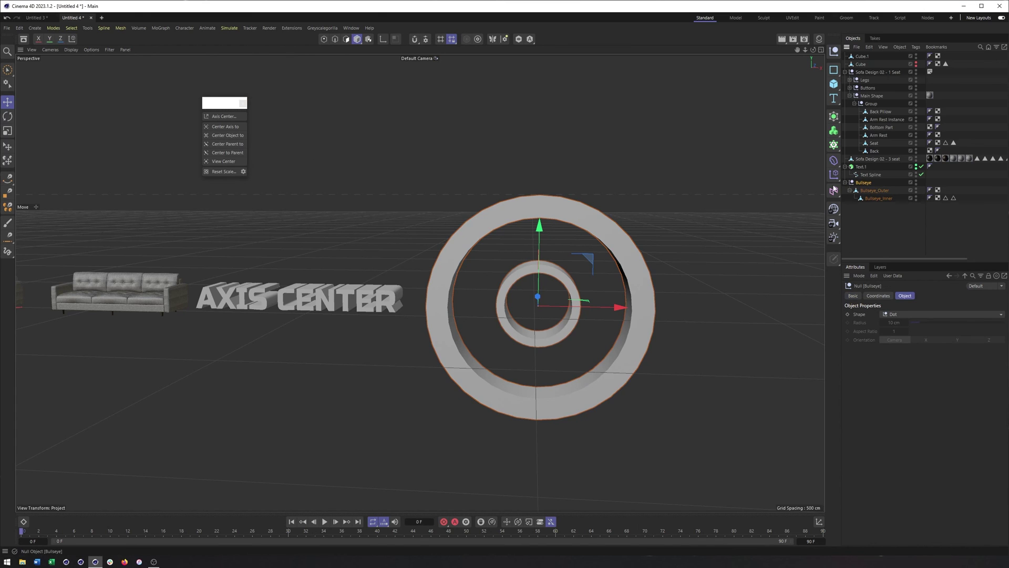
alt+middle_drag(624, 191, 613, 216)
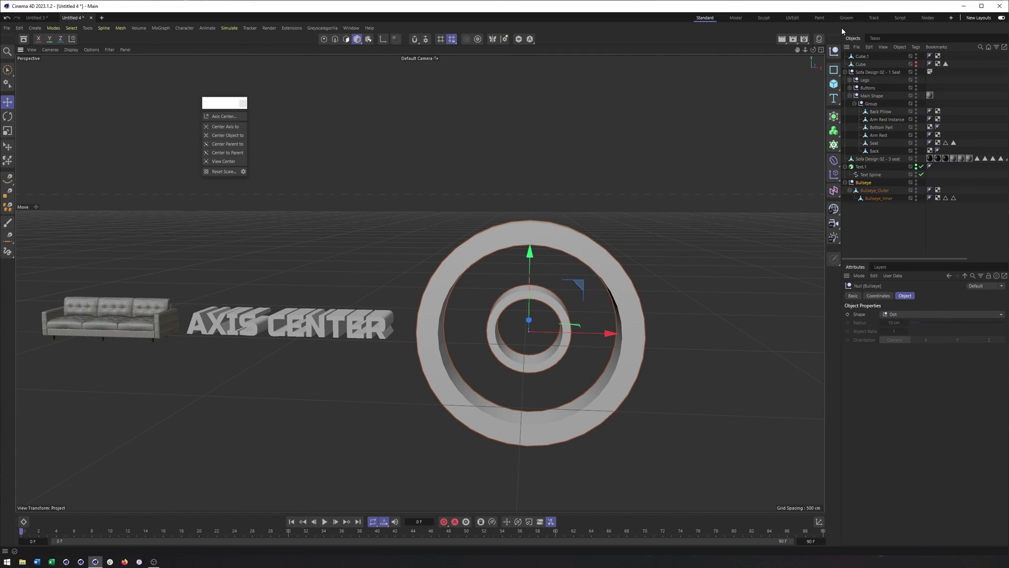
click(351, 28)
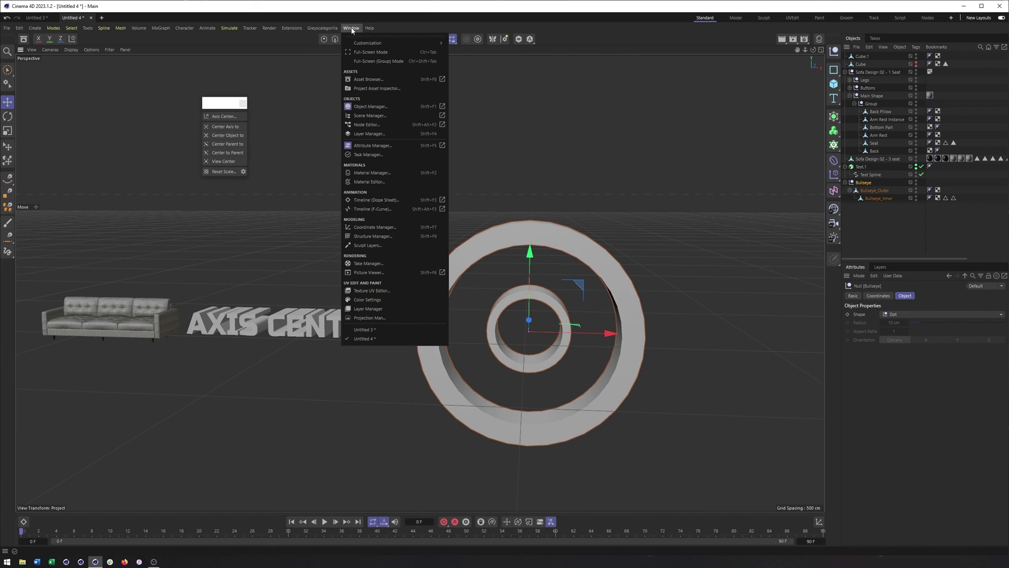
Create a new palette via Window > Customization and dock it in the top layout.
mouse_move(364, 44)
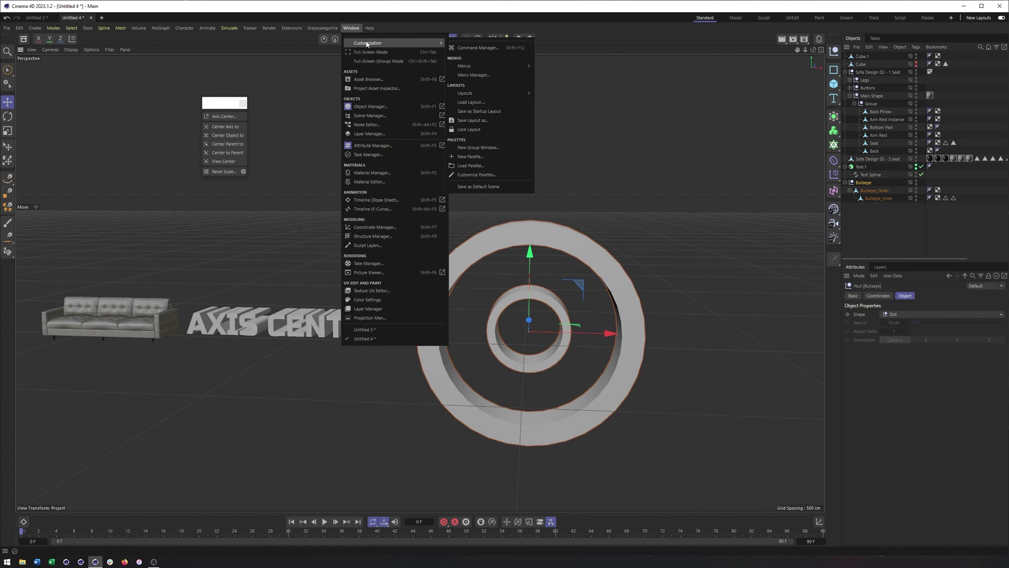
click(482, 157)
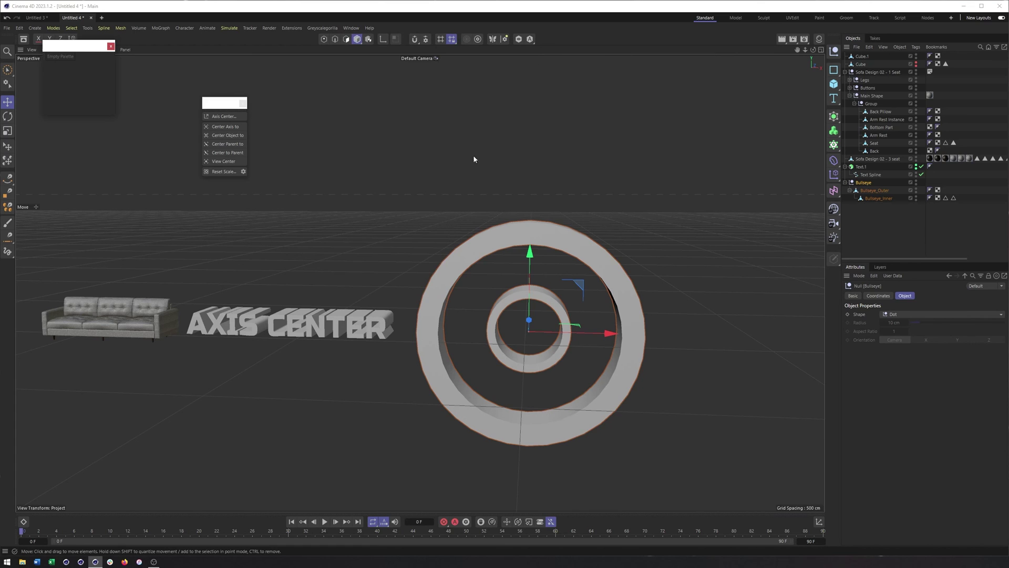
click(351, 28)
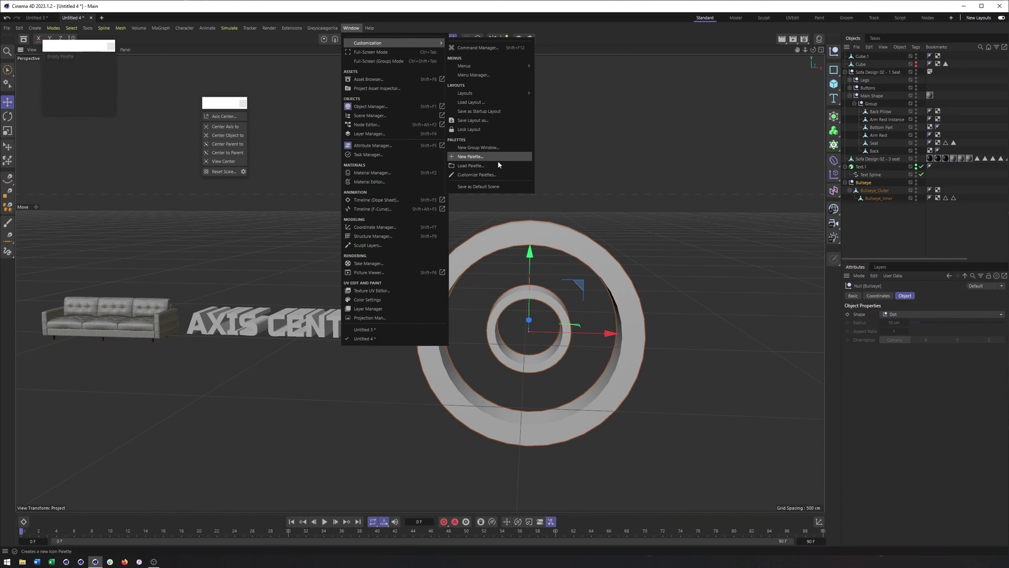
click(494, 175)
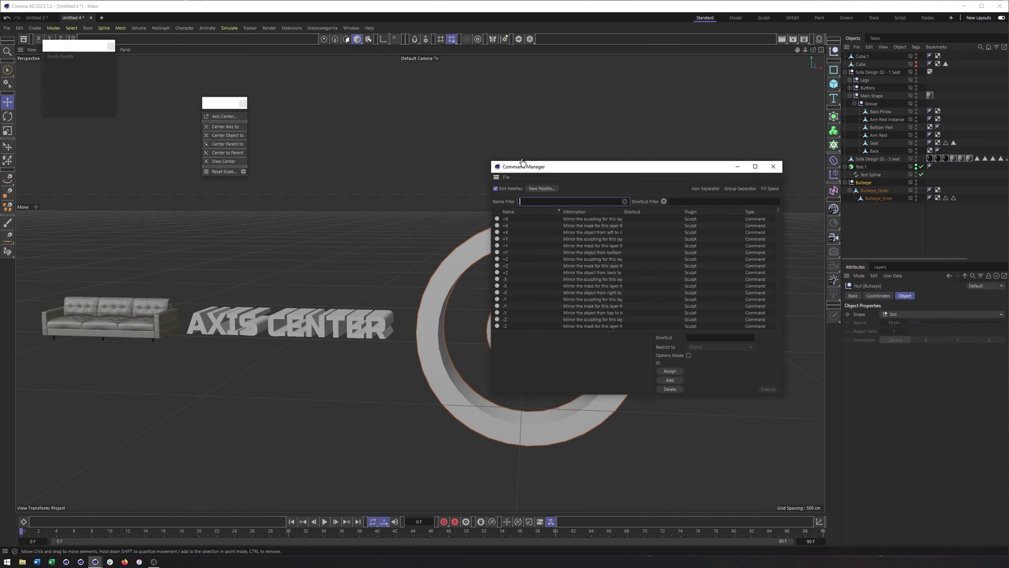
drag(67, 46, 470, 79)
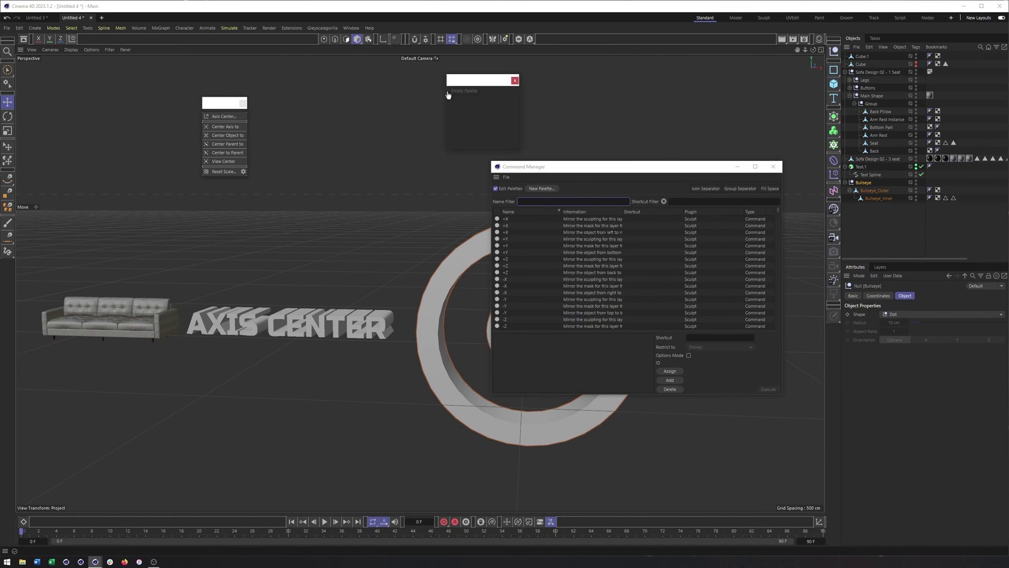
drag(836, 41, 910, 42)
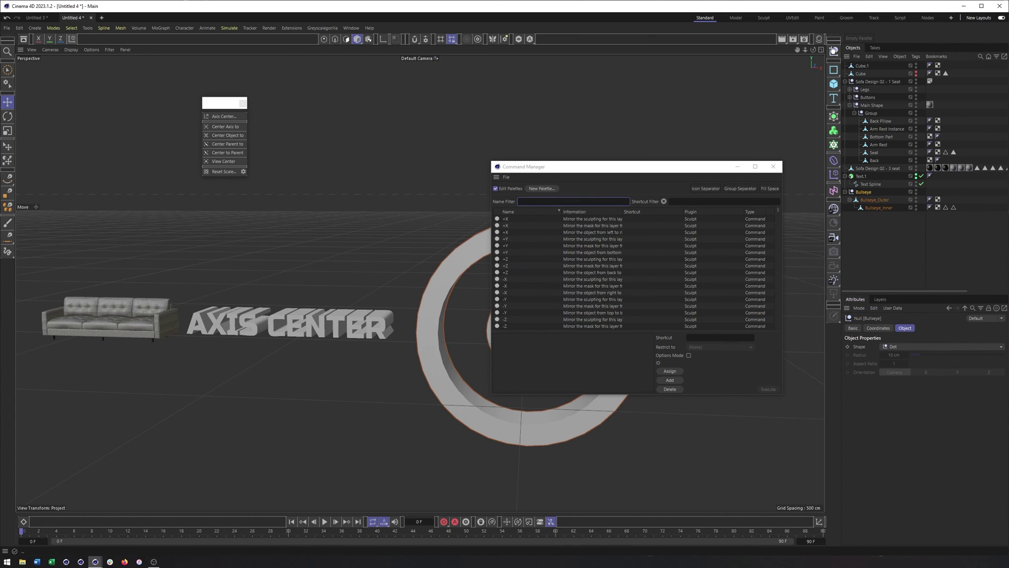
Add Axis Center, Center Object to and Center Parent to into the docked palette; close the old palette and Command Manager.
drag(213, 117, 850, 40)
mouse_move(219, 128)
mouse_down()
mouse_move(851, 53)
mouse_move(853, 43)
mouse_up()
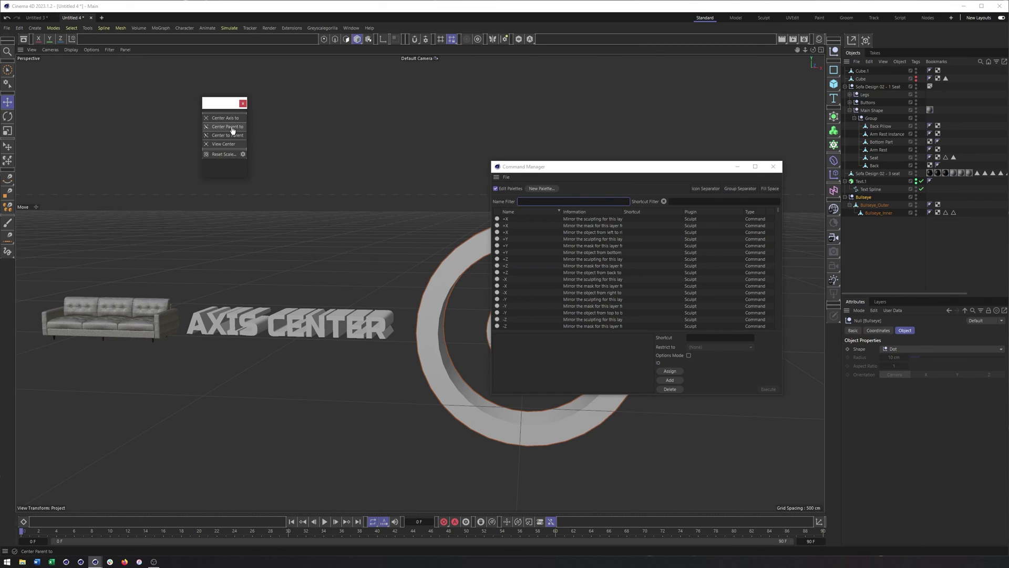
mouse_move(233, 130)
mouse_down()
mouse_move(838, 58)
mouse_move(296, 138)
mouse_move(779, 68)
mouse_move(879, 41)
mouse_up()
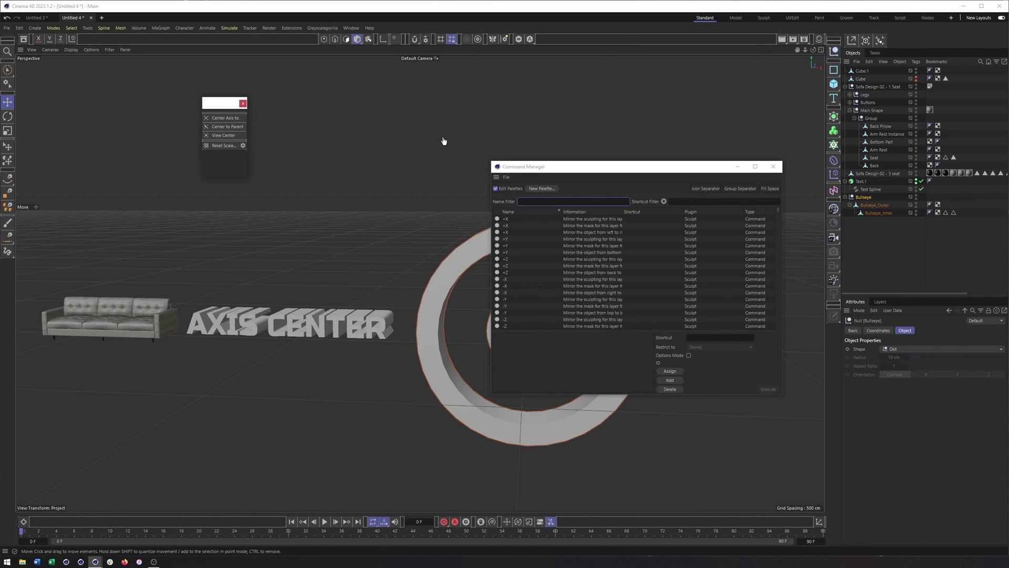
click(243, 103)
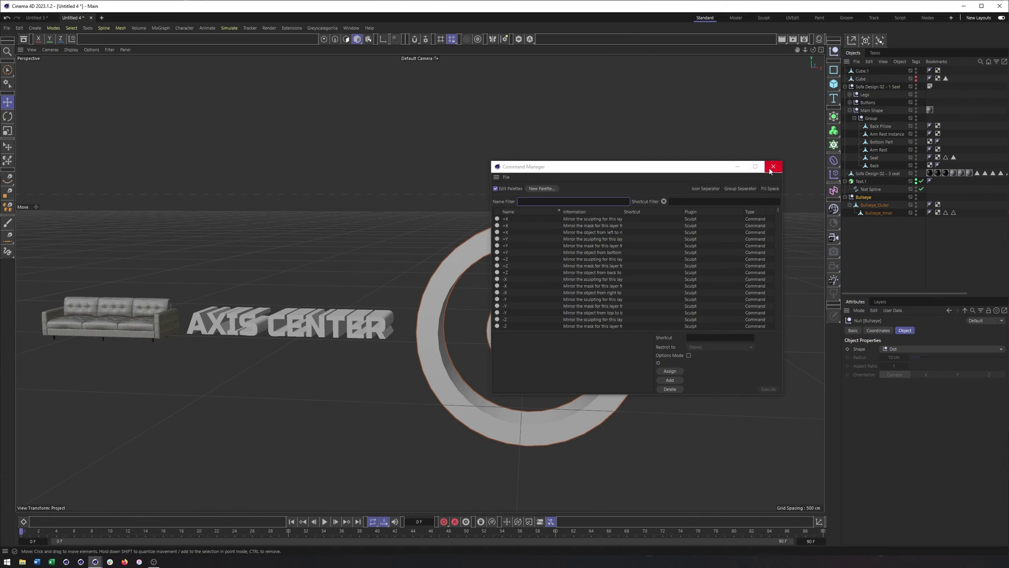
click(772, 167)
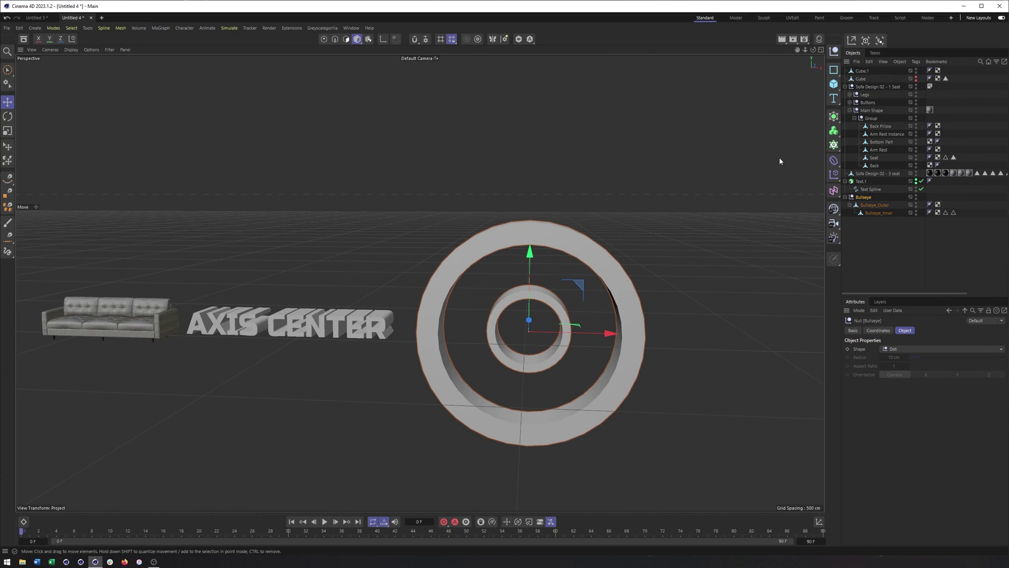
Set the docked axis palette's icon size to Medium Icons.
right_click(851, 41)
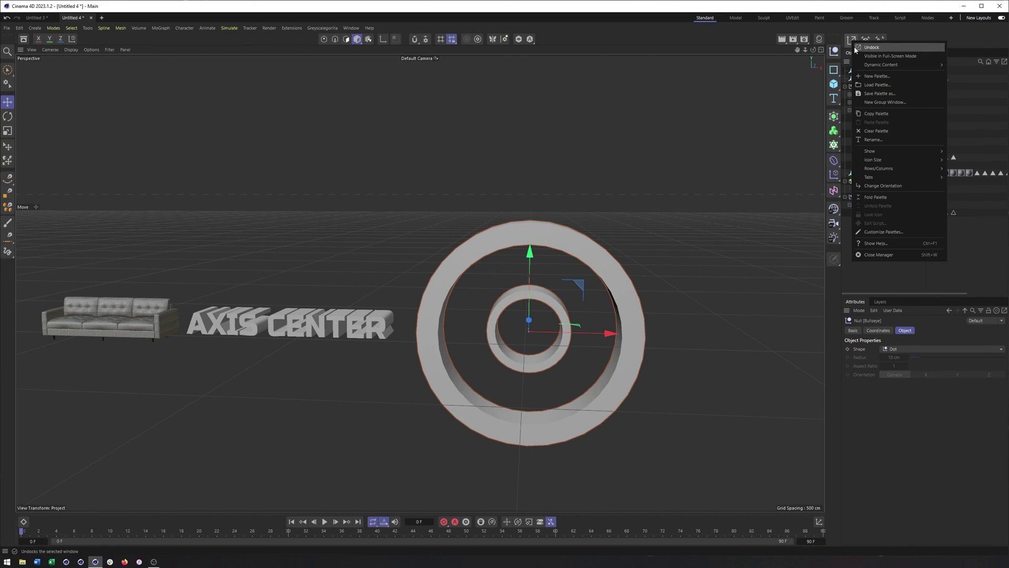
mouse_move(894, 160)
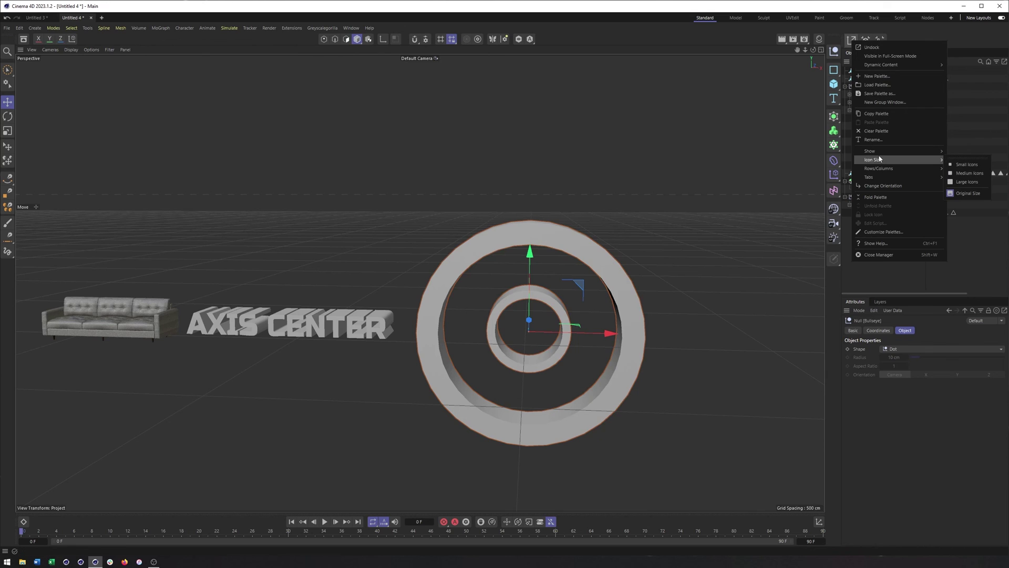
click(953, 173)
right_click(848, 45)
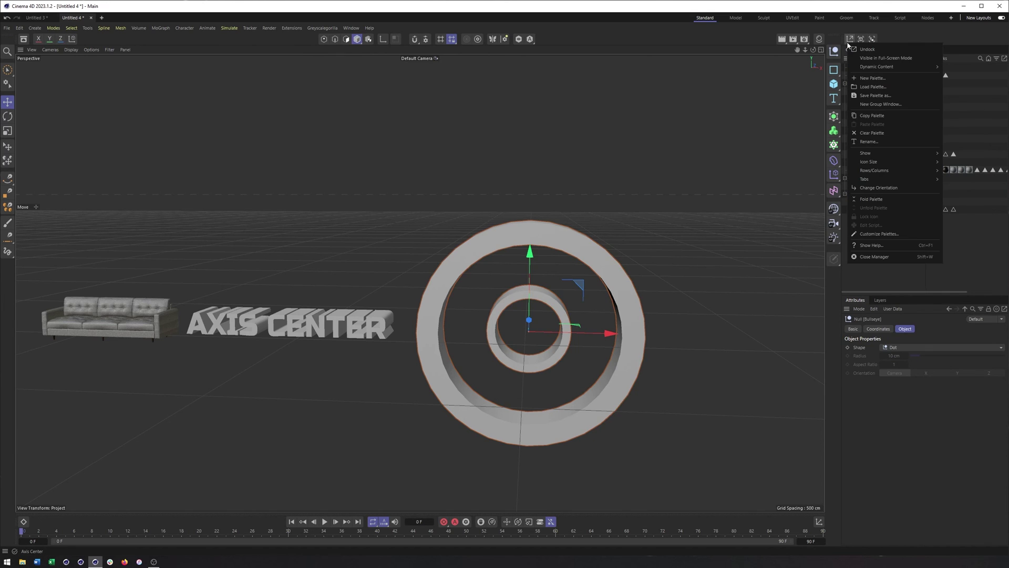
mouse_move(908, 162)
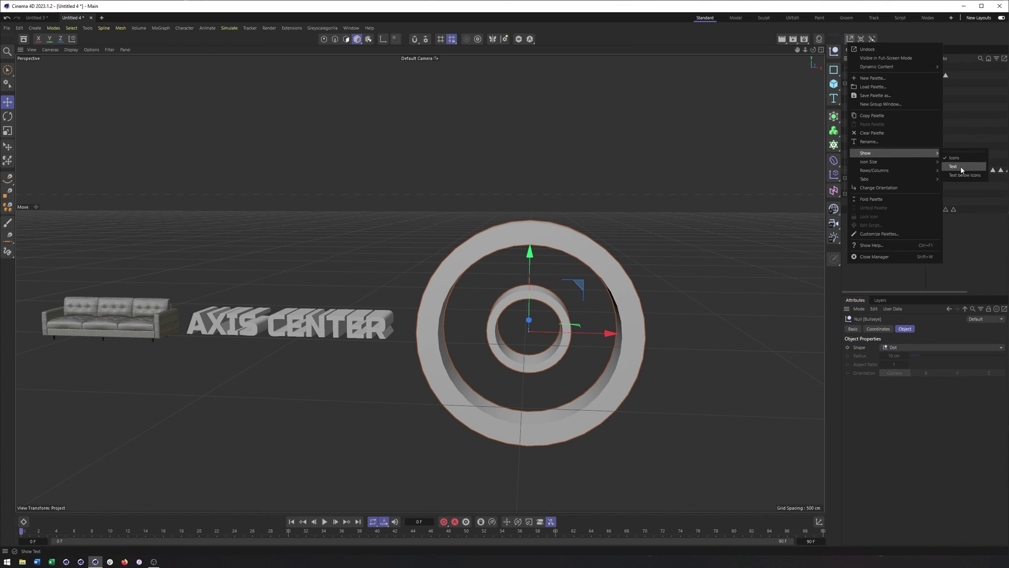
click(896, 37)
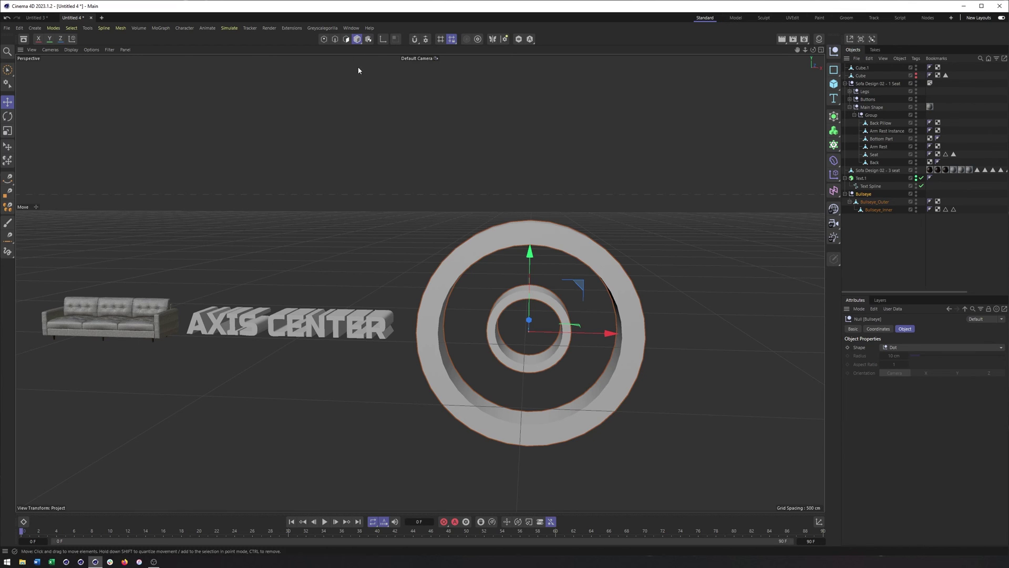
click(352, 29)
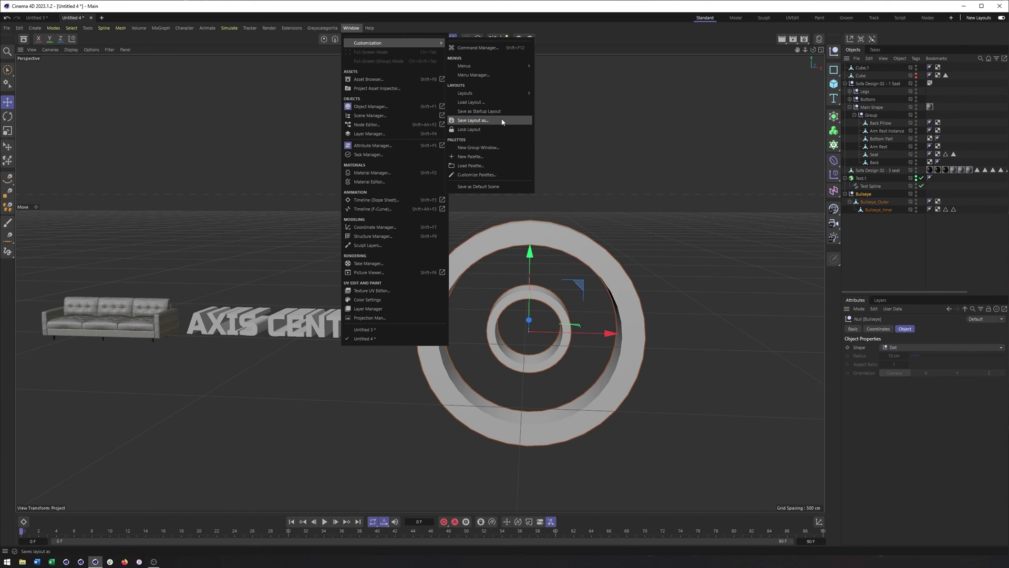
click(918, 25)
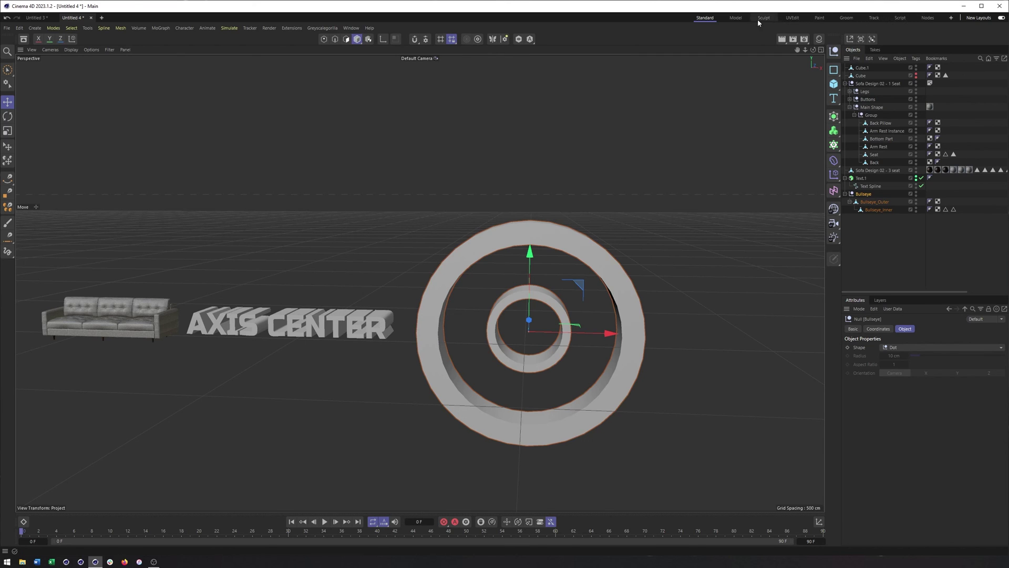